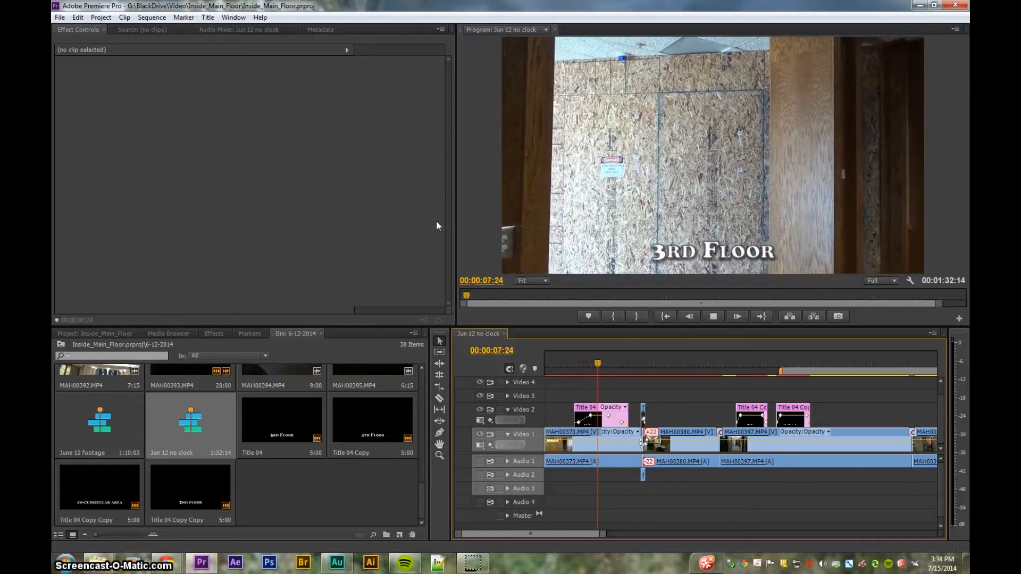
# Play the Jun 12 no clock sequence full screen, and return its playhead to 00:00:12:18.
pyautogui.hotkey('ctrl', '`')
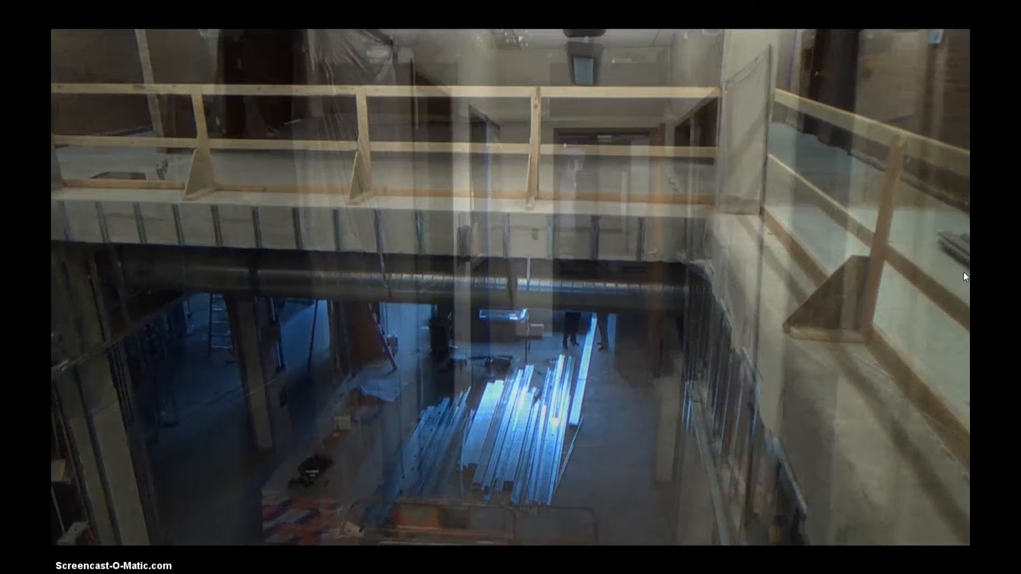
pyautogui.press('Escape')
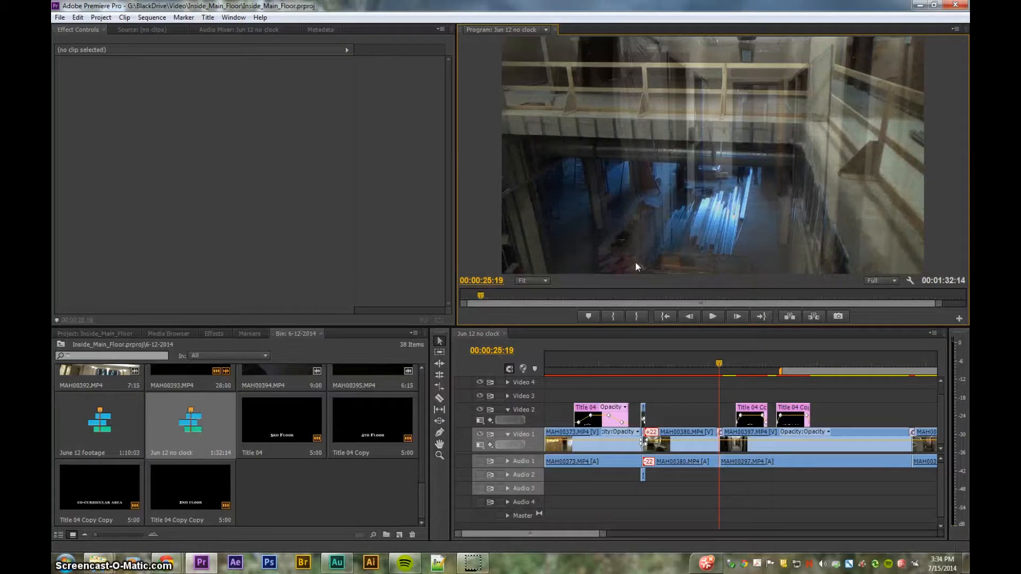
pyautogui.moveTo(720, 364); pyautogui.dragTo(631, 374)
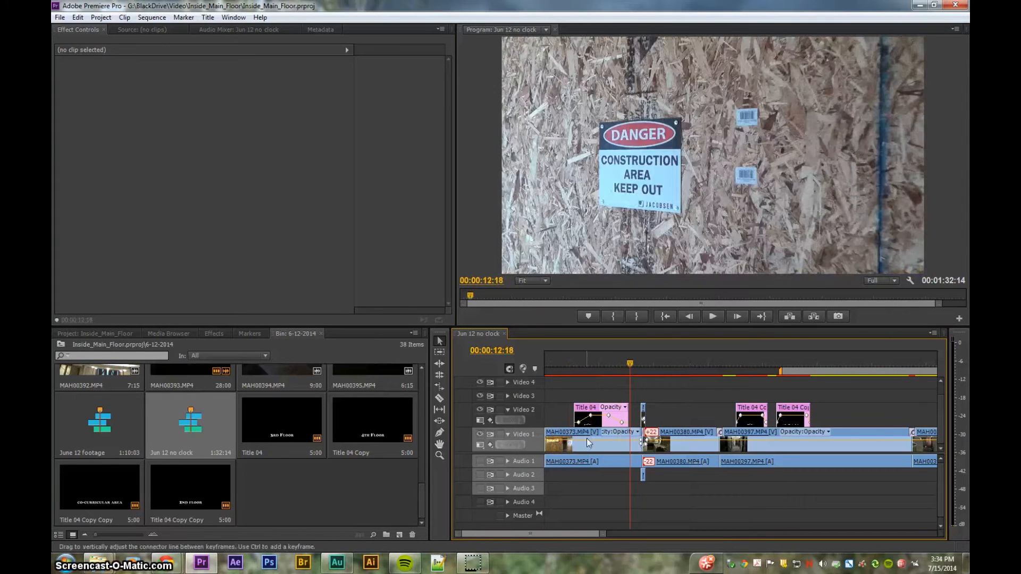
# Open the source footage of MAH00373.MP4, the first clip on Video 1, from its bin and scrub through to its end.
pyautogui.click(588, 446)
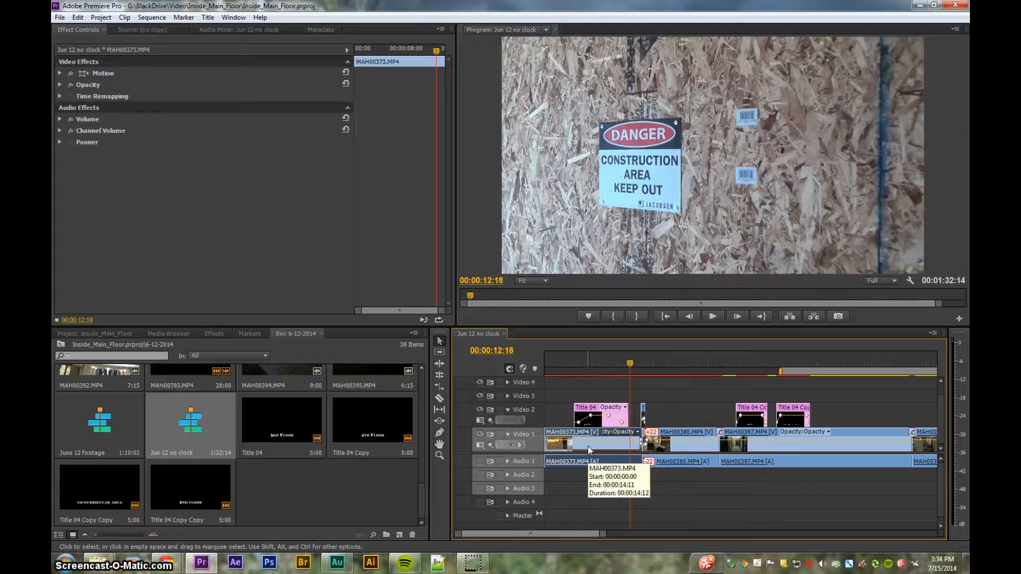
pyautogui.rightClick(588, 446)
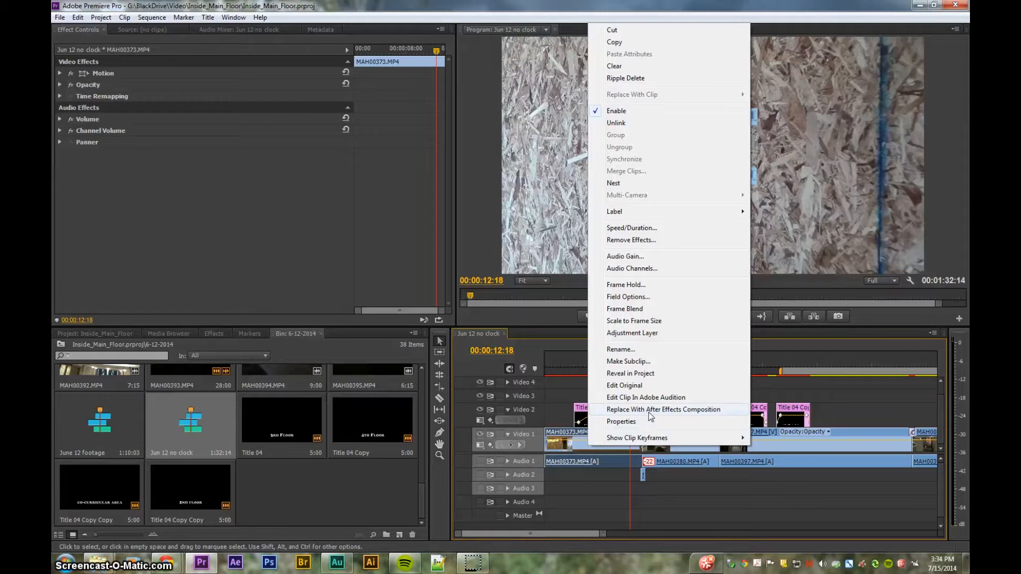
pyautogui.click(630, 374)
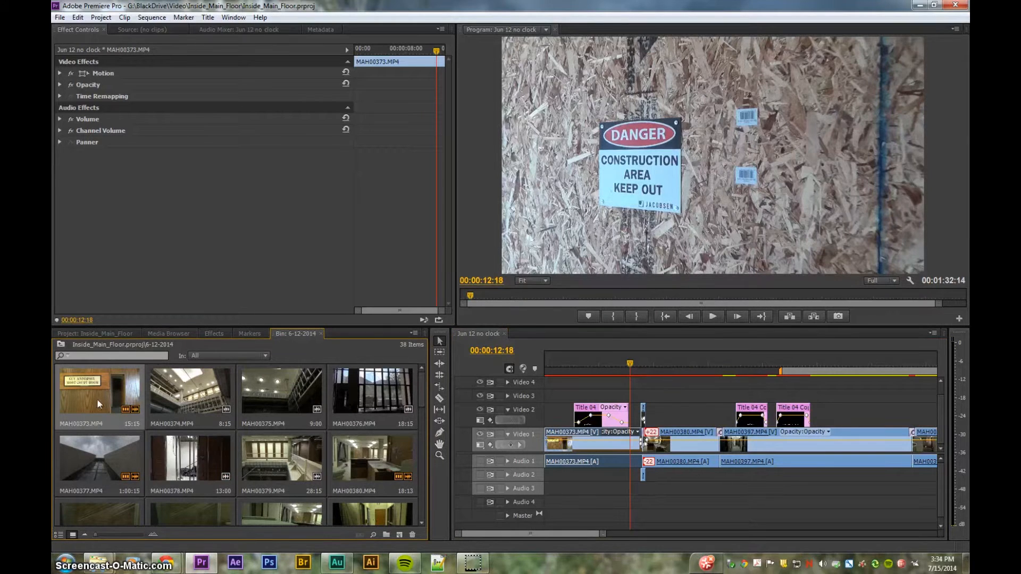
pyautogui.doubleClick(85, 392)
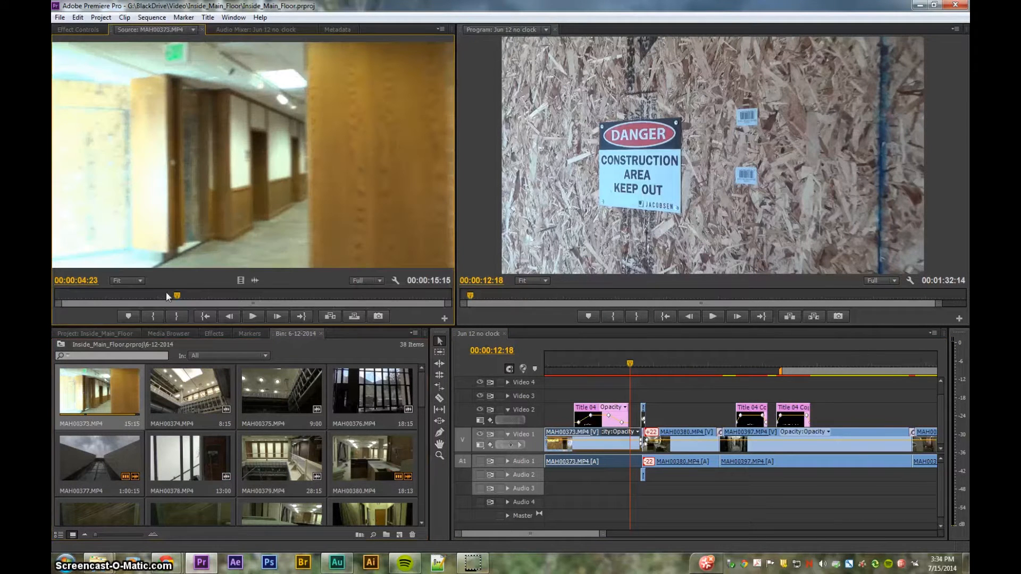
pyautogui.moveTo(197, 294); pyautogui.dragTo(289, 288)
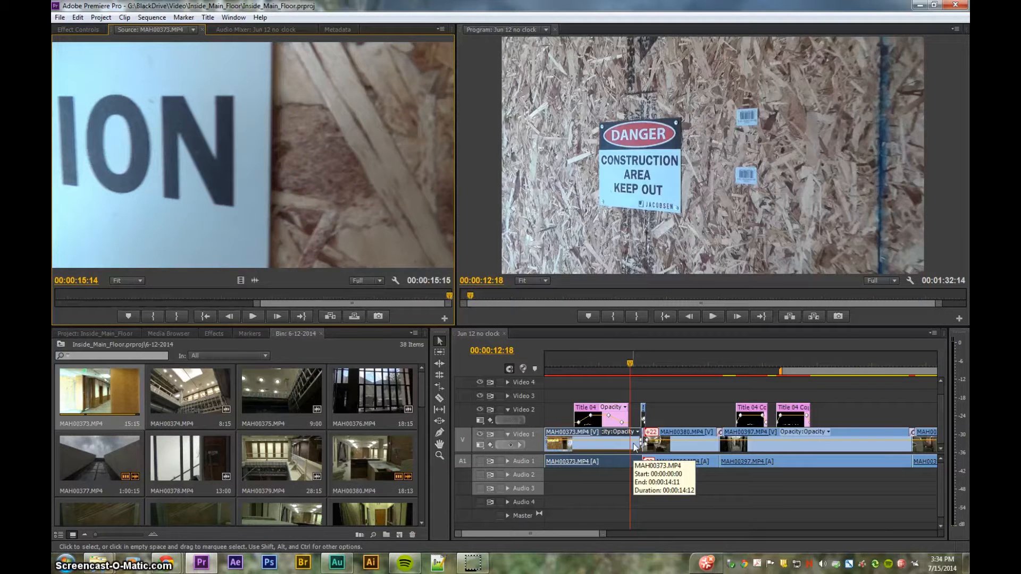
# Move the sequence playhead to 00:00:14:06, and open the source footage of the short Video 2 clip MAH00382.MP4 from its bin.
pyautogui.moveTo(629, 362); pyautogui.dragTo(651, 362)
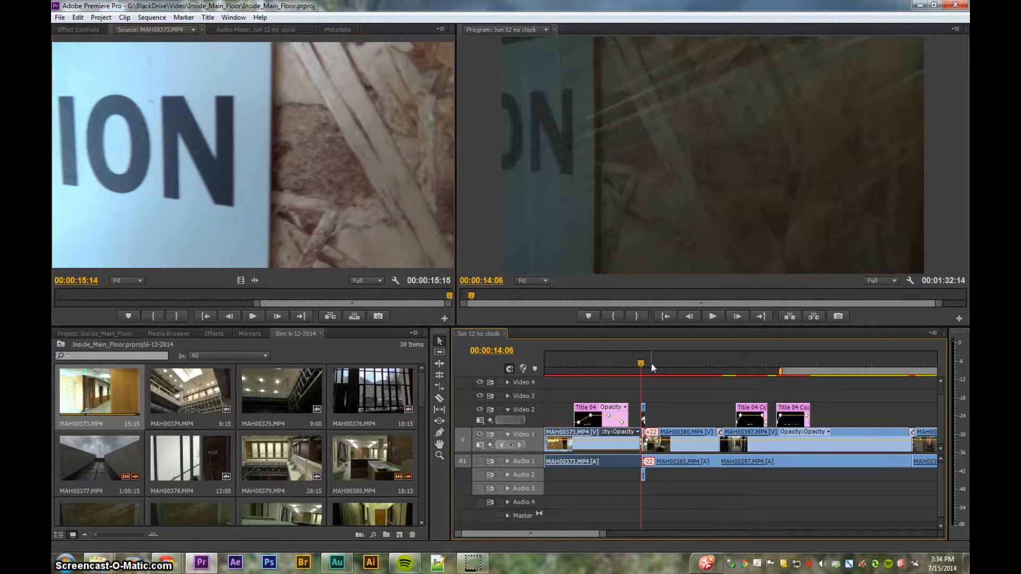
pyautogui.press('=')
pyautogui.press('=')
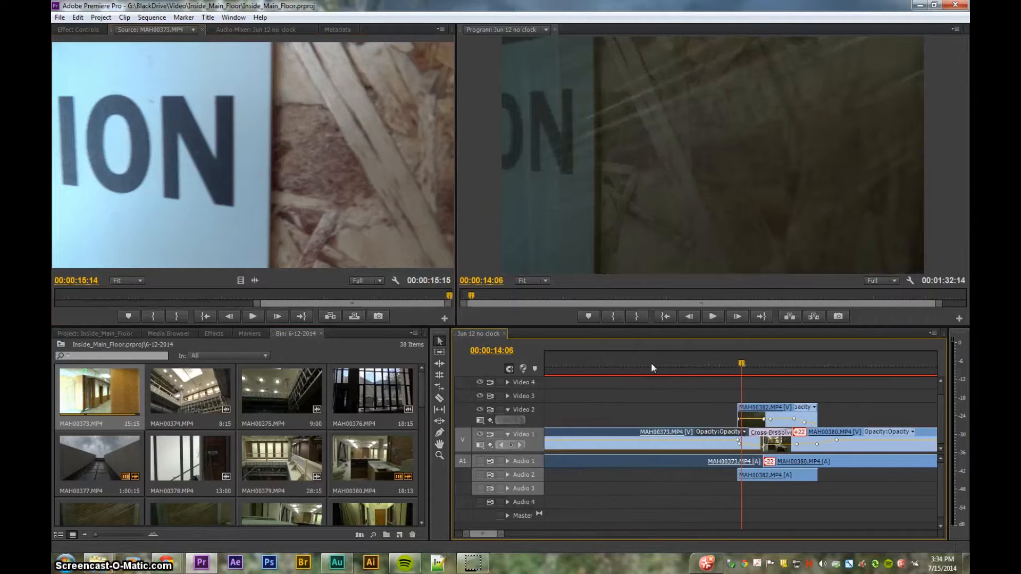
pyautogui.click(757, 417)
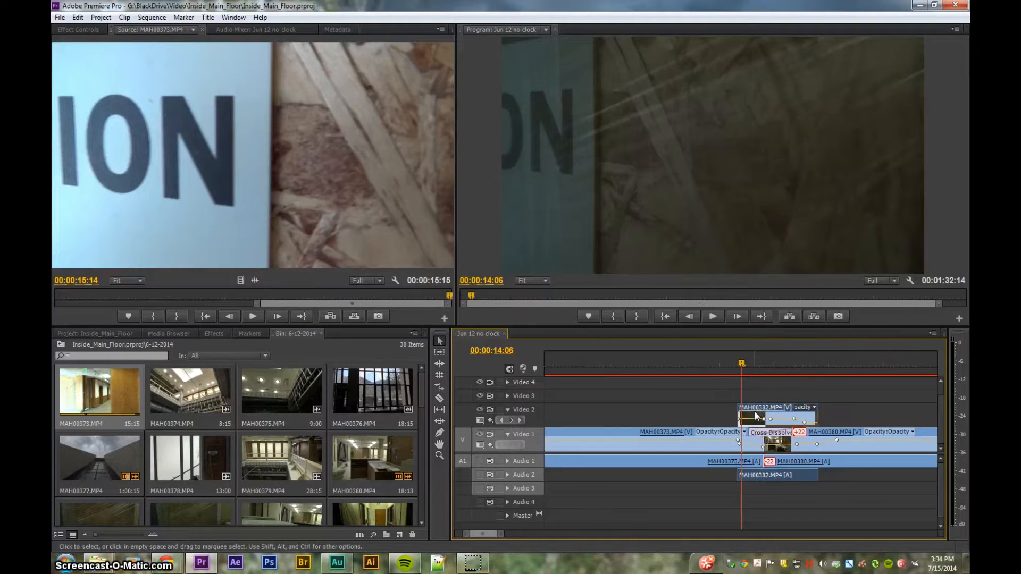
pyautogui.rightClick(757, 416)
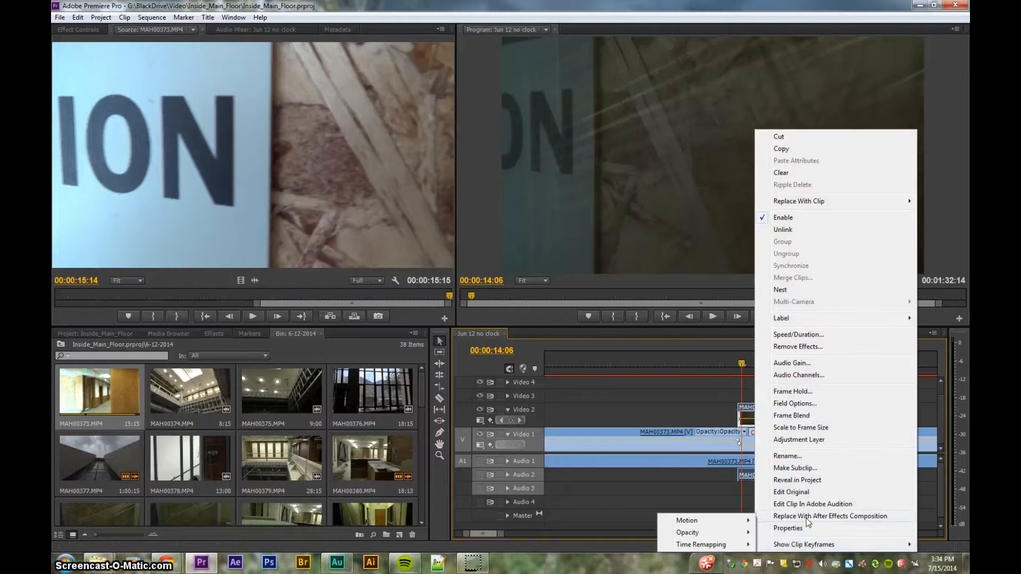
pyautogui.click(798, 480)
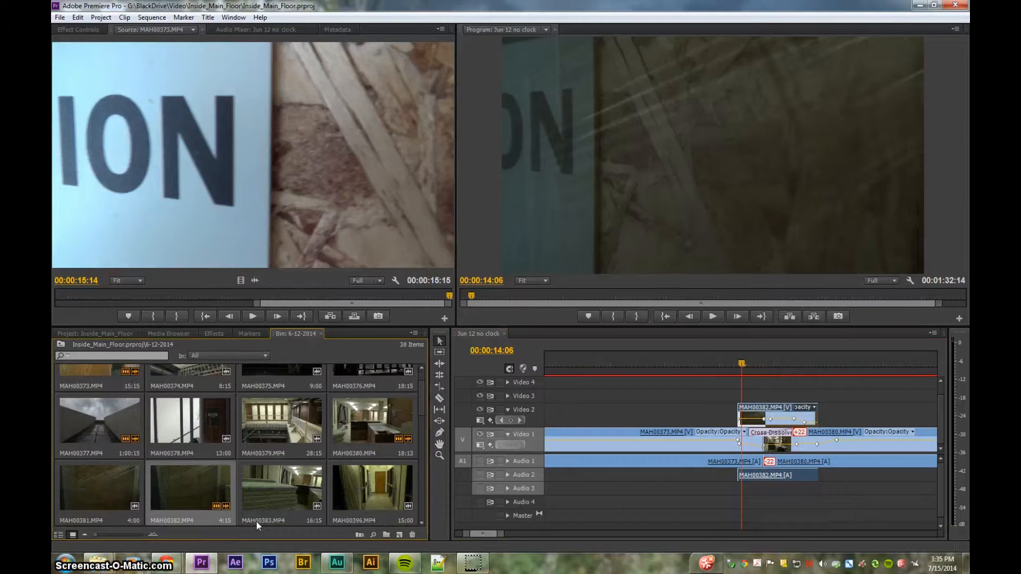
pyautogui.doubleClick(177, 489)
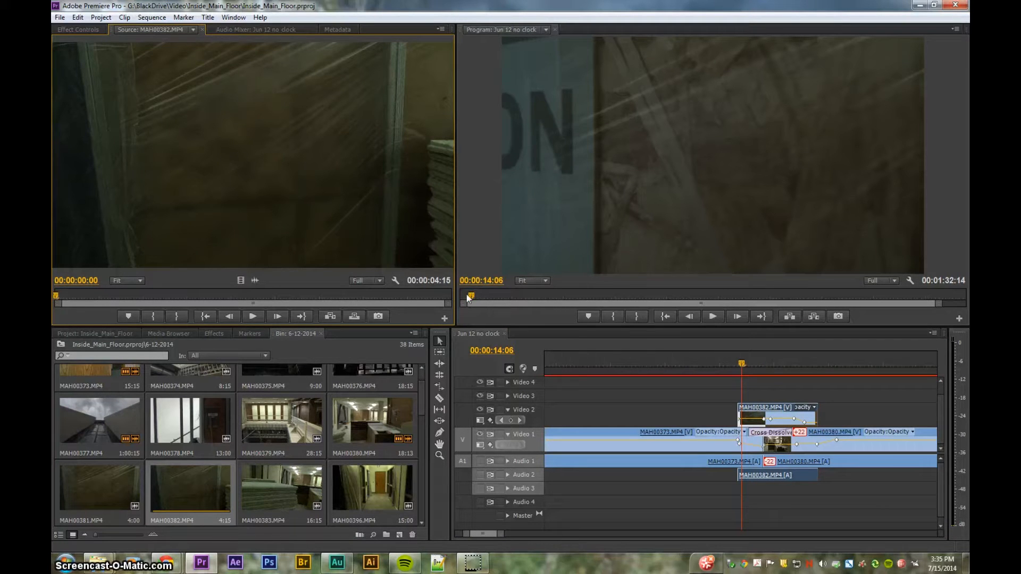
# Play the MAH00382.MP4 source footage, and scrub it again from its start to 00:00:00:19.
pyautogui.moveTo(470, 295); pyautogui.dragTo(467, 295)
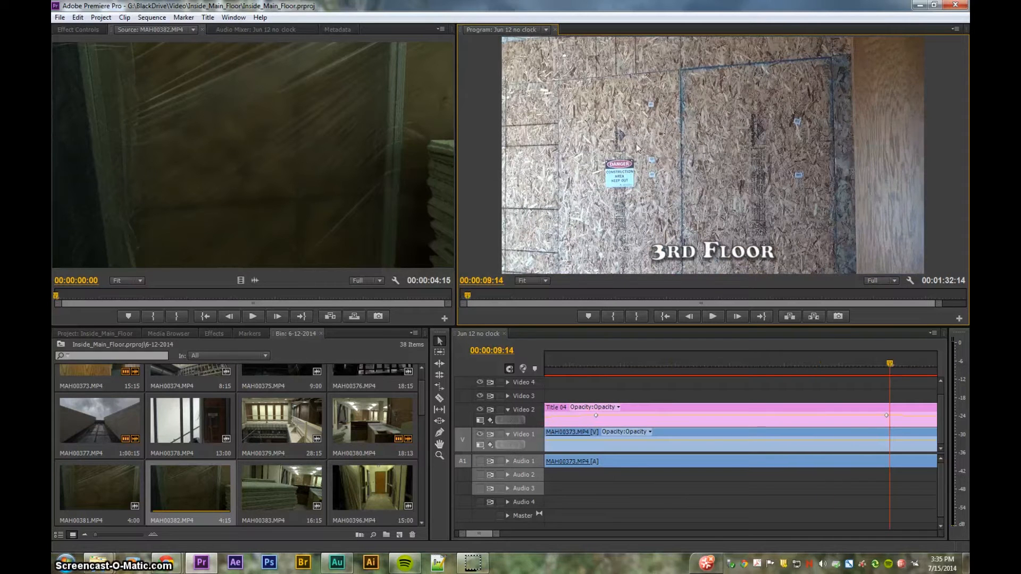
pyautogui.click(114, 233)
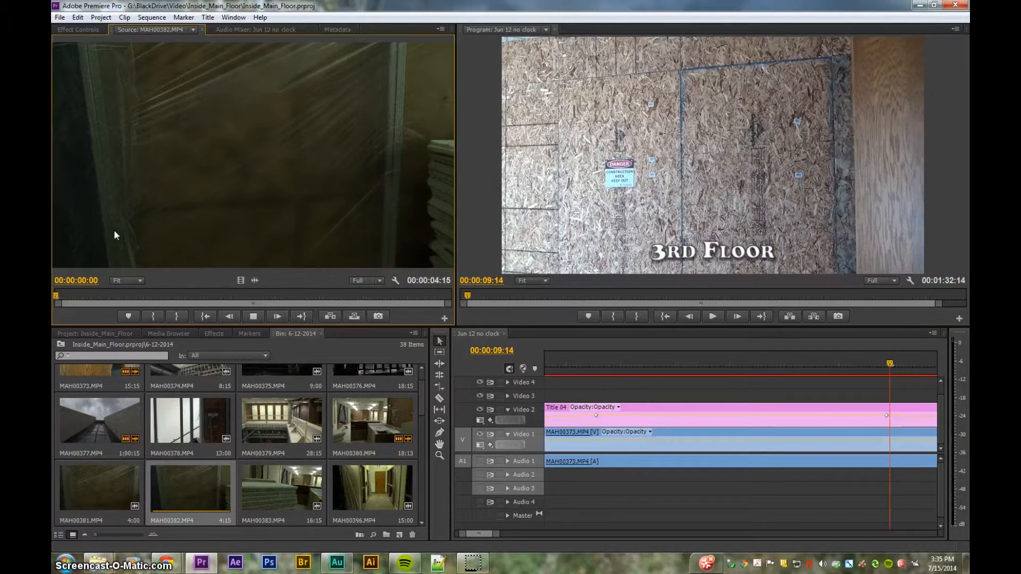
pyautogui.press('space')
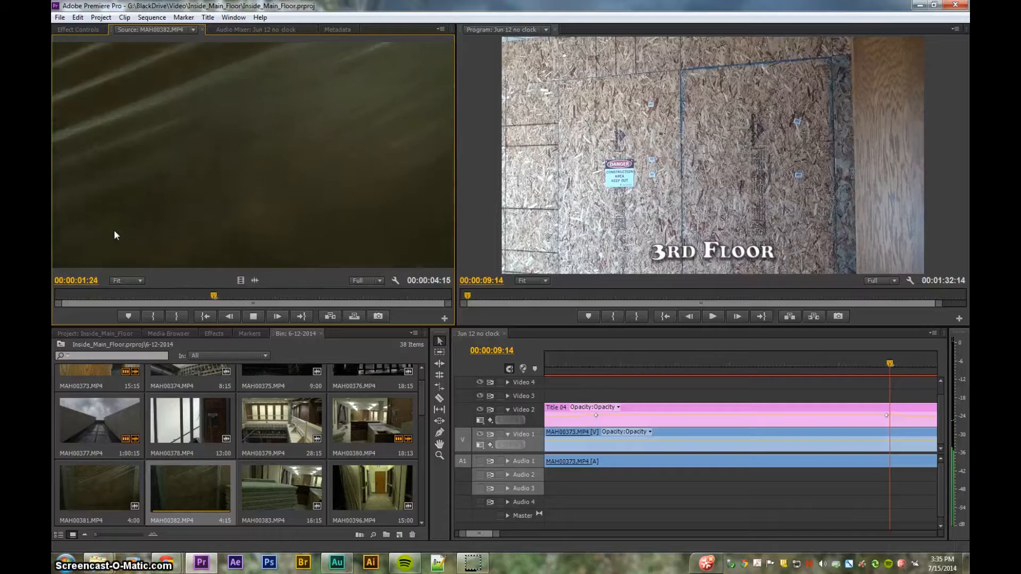
pyautogui.press('space')
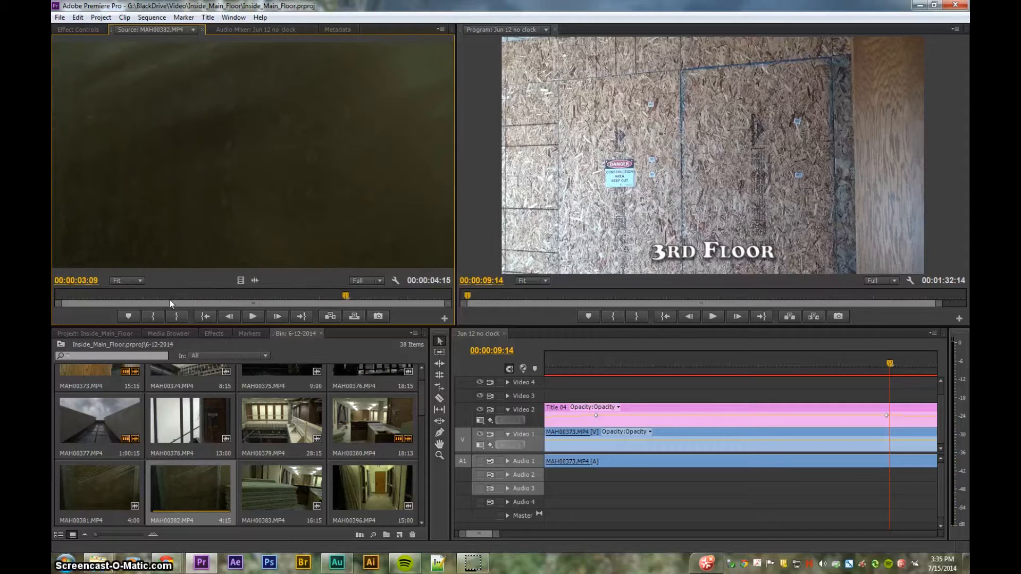
pyautogui.moveTo(169, 299); pyautogui.dragTo(52, 302)
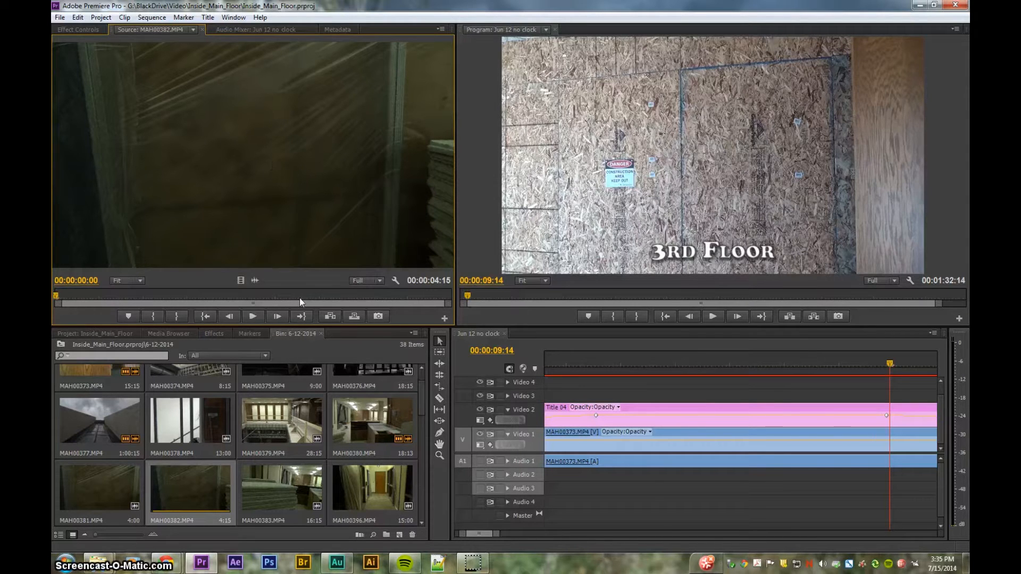
pyautogui.moveTo(56, 296); pyautogui.dragTo(110, 296)
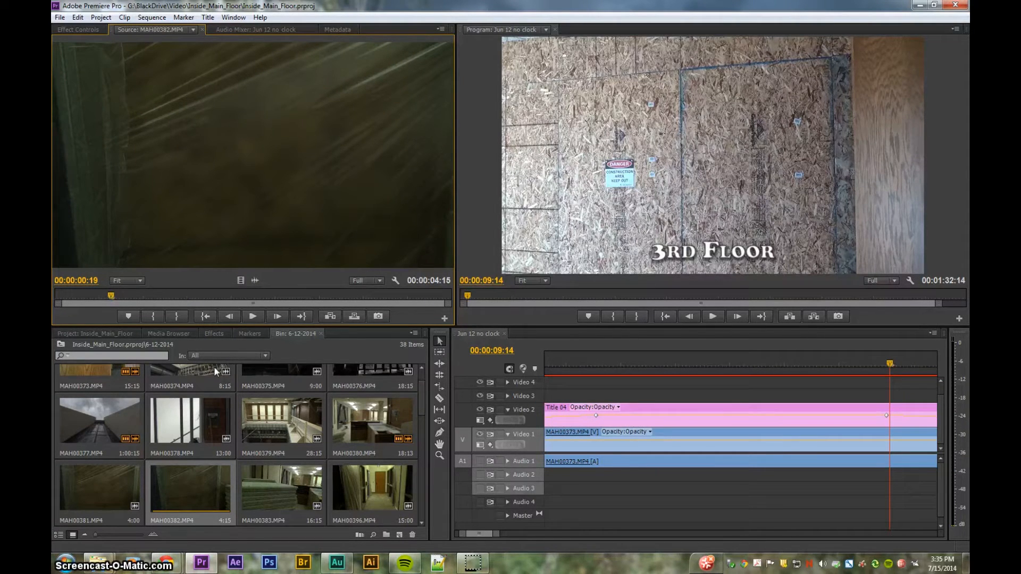
# Move the sequence playhead to 00:00:14:14, and open the source footage of the Video 1 clip MAH00380.MP4 from its bin.
pyautogui.click(883, 371)
pyautogui.press('-')
pyautogui.press('-')
pyautogui.moveTo(786, 363); pyautogui.dragTo(914, 363)
pyautogui.press('=')
pyautogui.press('=')
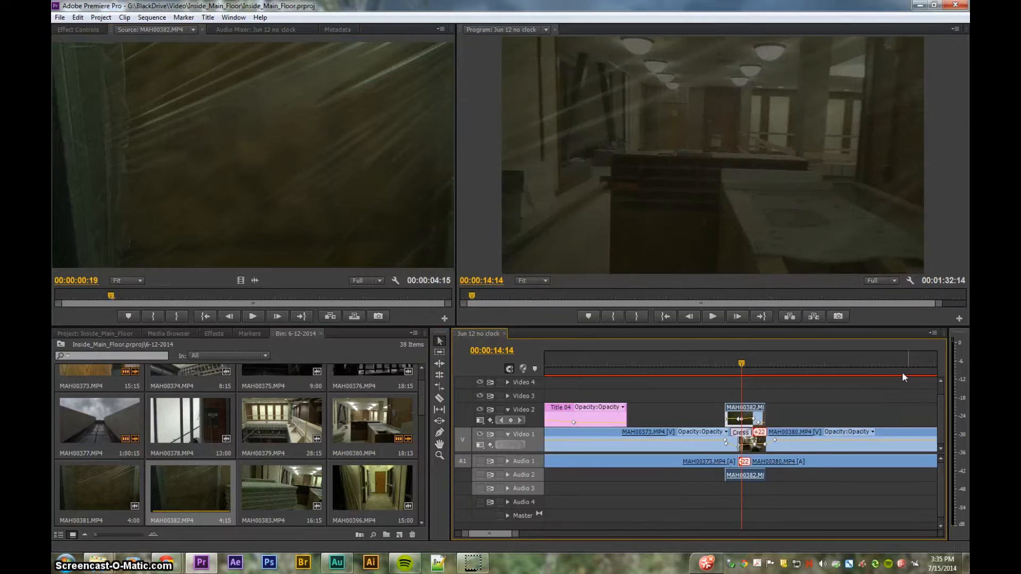
pyautogui.click(773, 449)
pyautogui.rightClick(773, 449)
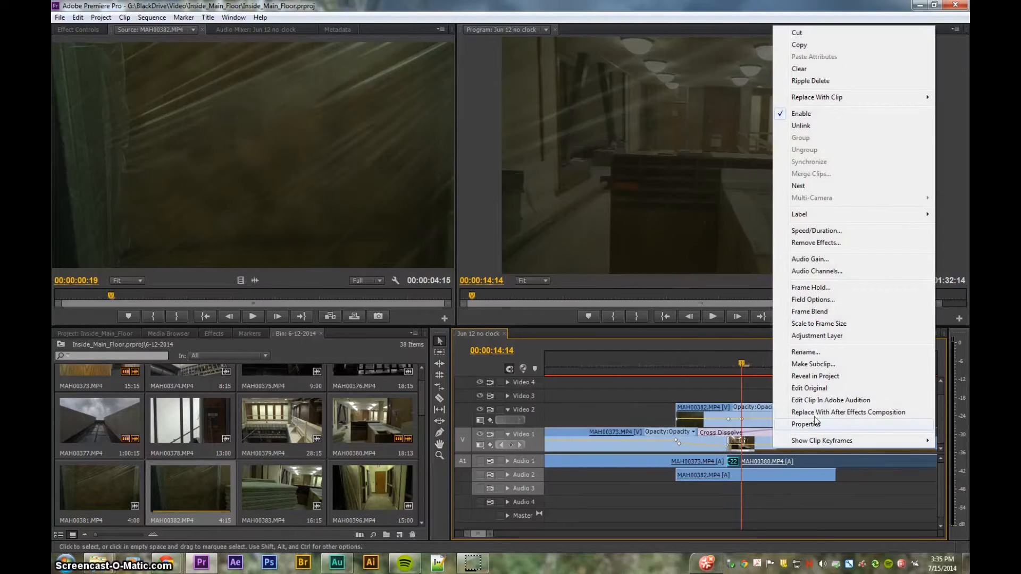
pyautogui.click(816, 375)
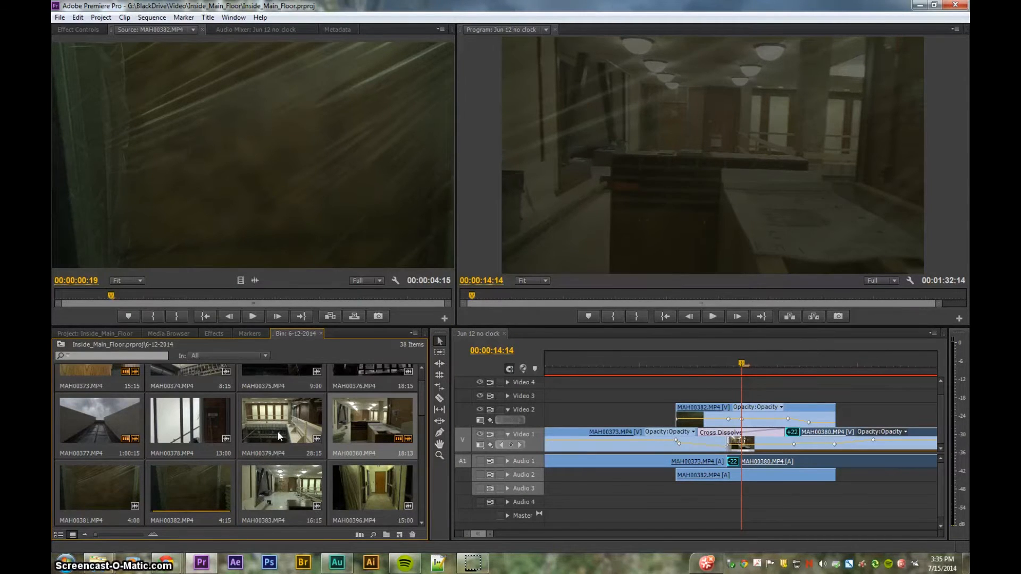
pyautogui.doubleClick(372, 420)
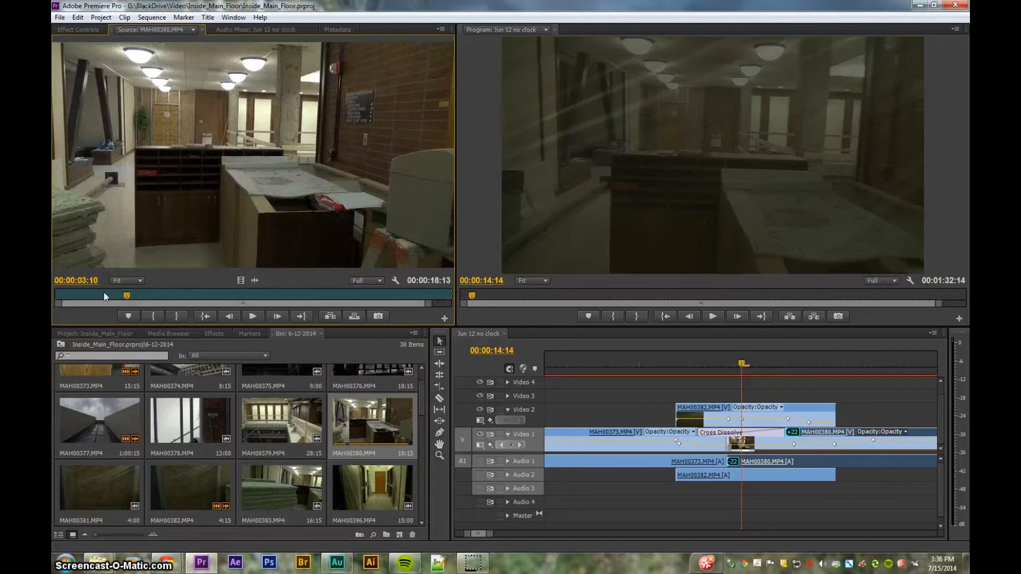
# Play the MAH00380.MP4 source footage from its beginning to 00:00:08:13.
pyautogui.press('Home')
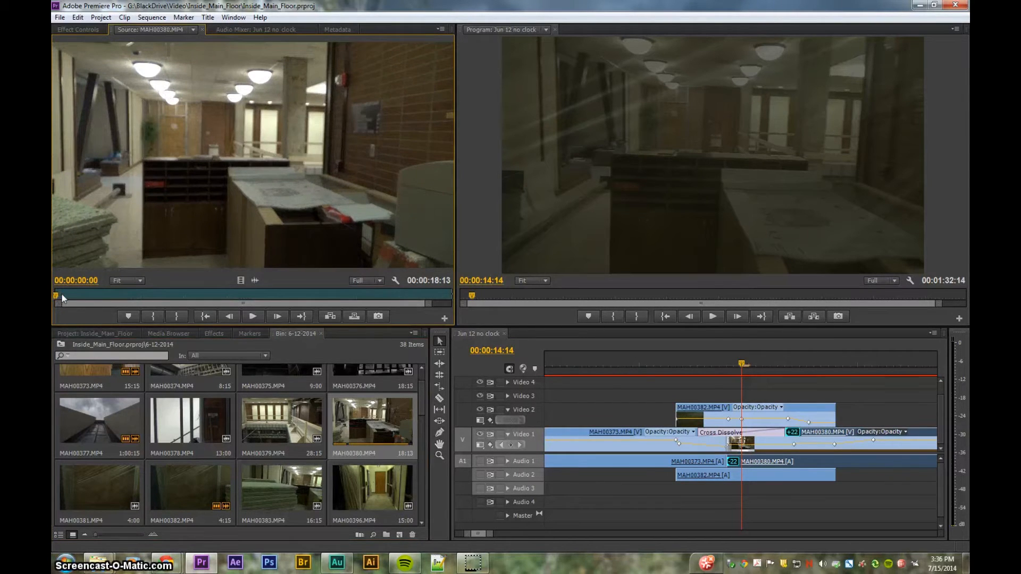
pyautogui.press('space')
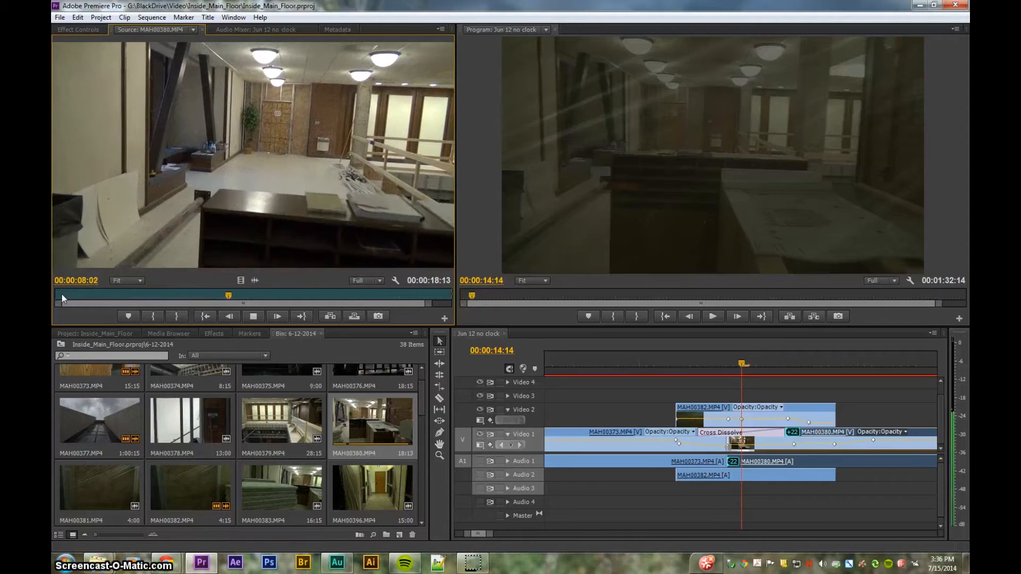
pyautogui.press('space')
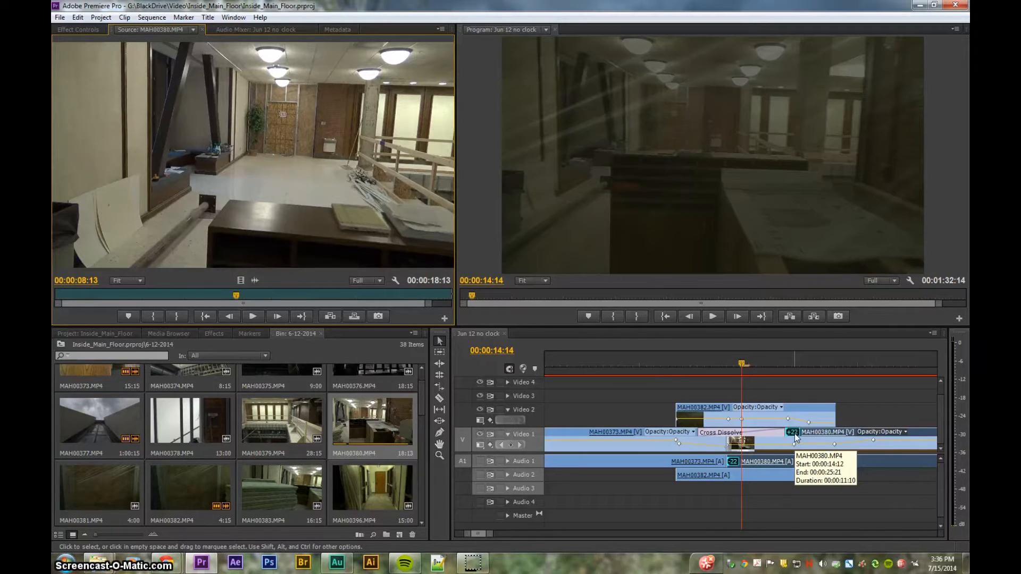
# Review the transition from MAH00373.MP4 to MAH00380.MP4 in the sequence, playing it through to 00:00:16:28.
pyautogui.moveTo(740, 364); pyautogui.dragTo(688, 370)
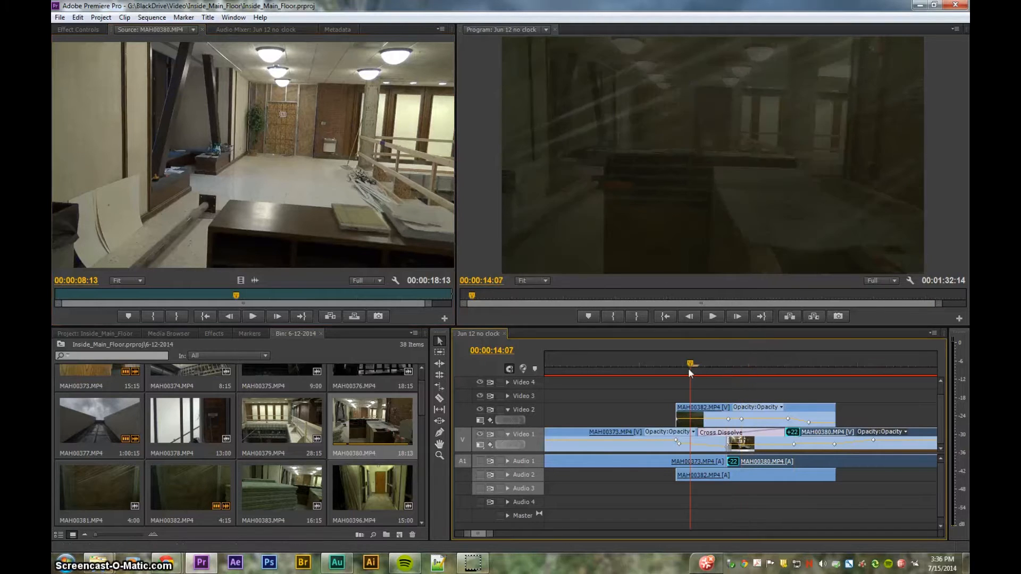
pyautogui.click(655, 375)
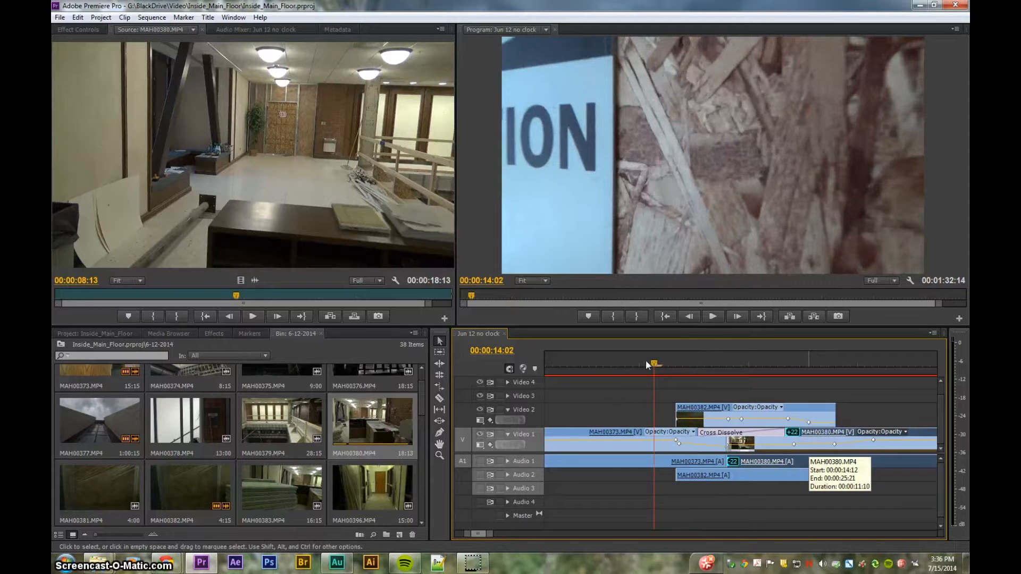
pyautogui.moveTo(650, 363); pyautogui.dragTo(602, 391)
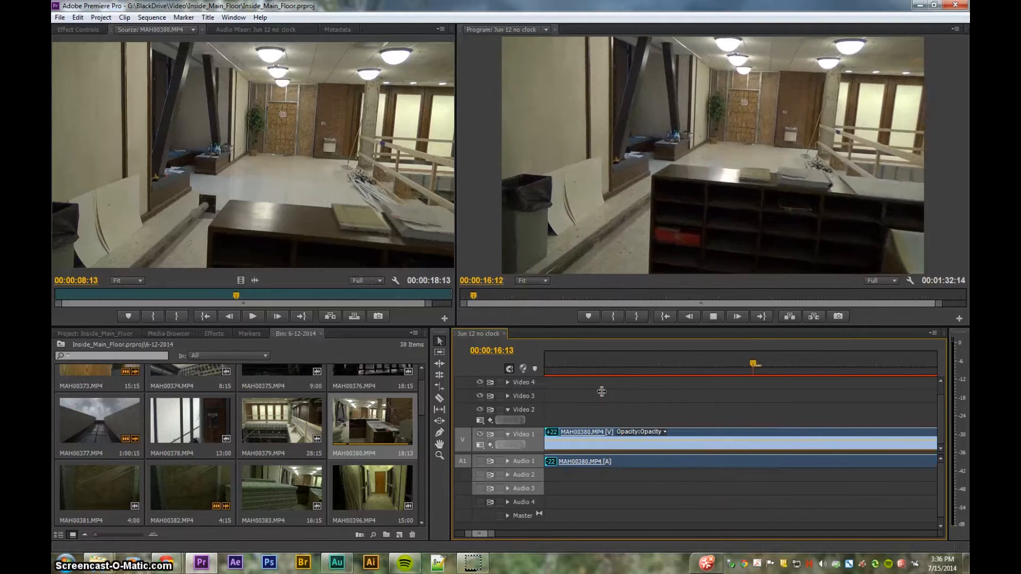
pyautogui.press('space')
# Display the Time Remapping Speed line on the MAH00380.MP4 clip and add a speed keyframe at 00:00:16:28.
pyautogui.press('-')
pyautogui.press('-')
pyautogui.press('-')
pyautogui.press('=')
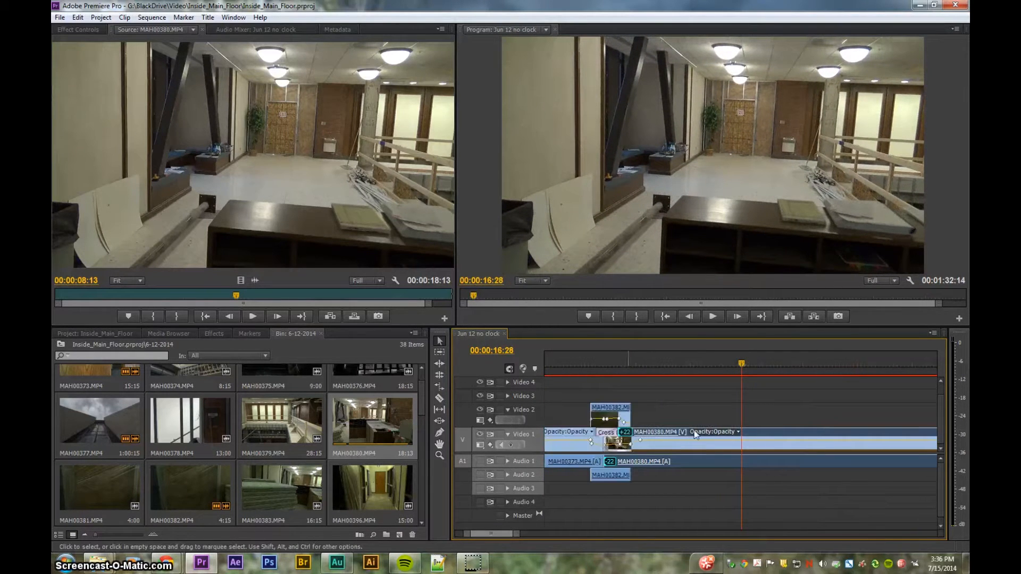
pyautogui.click(697, 433)
pyautogui.moveTo(741, 468)
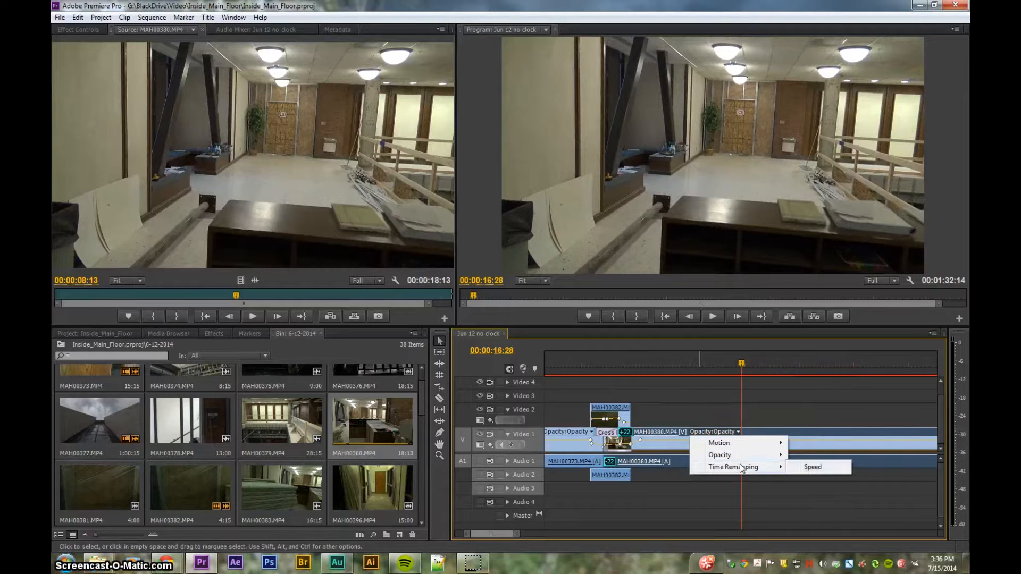
pyautogui.click(807, 468)
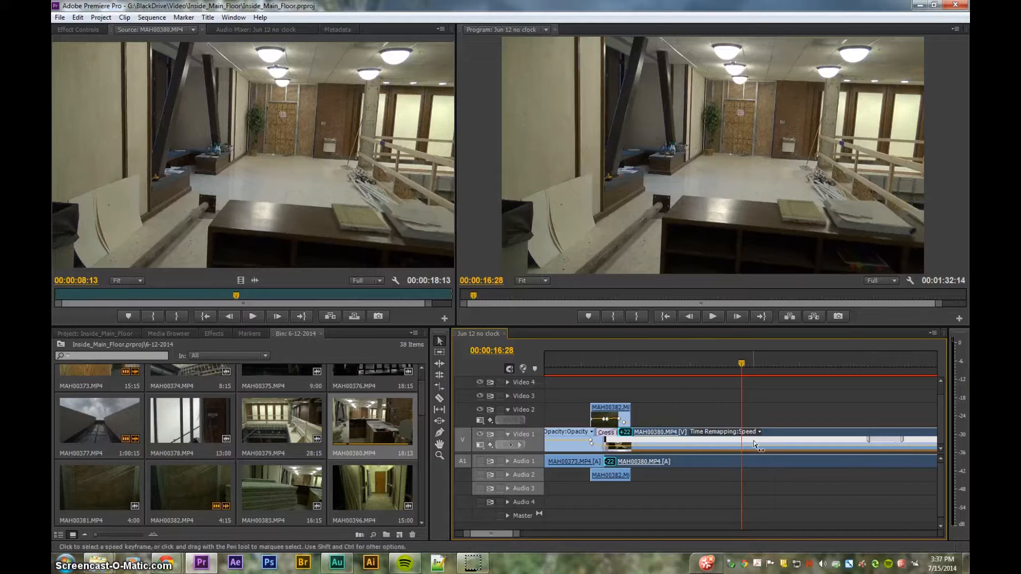
pyautogui.press('=')
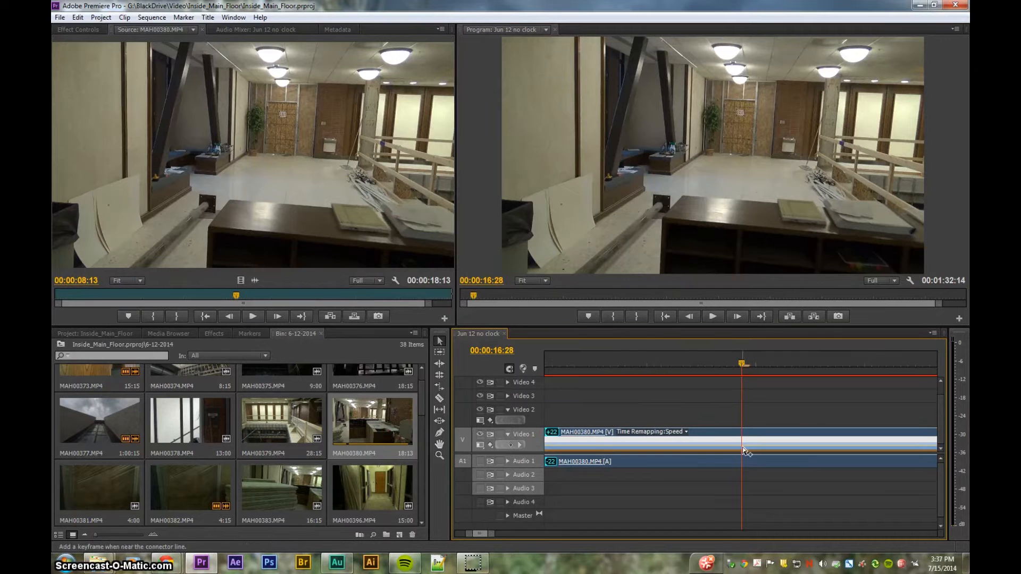
pyautogui.keyDown('ctrl'); pyautogui.click(743, 448); pyautogui.keyUp('ctrl')
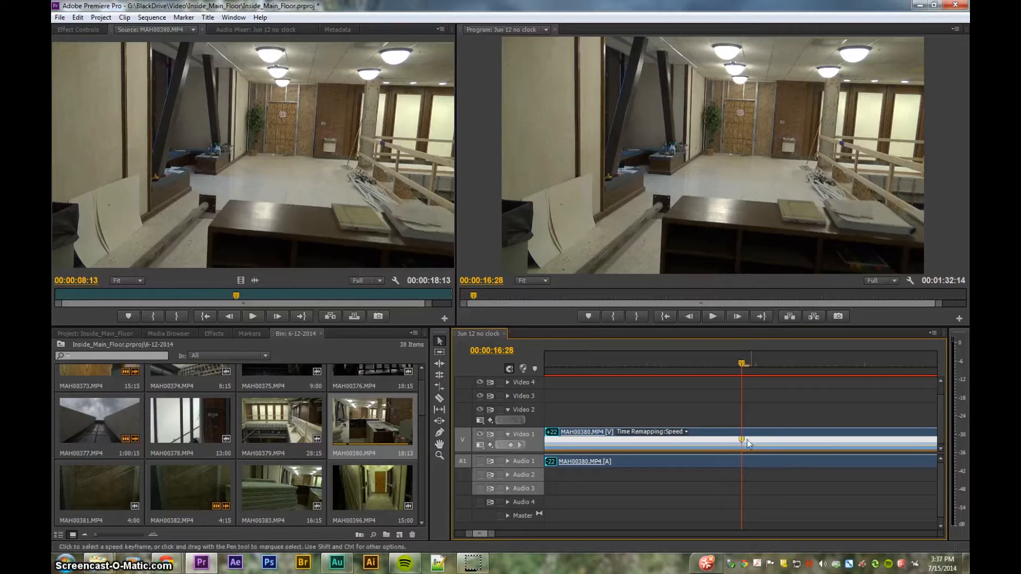
# Try spreading the speed keyframe at 00:00:16:28 on MAH00380.MP4 into a gradual ramp, and undo the ramp and the keyframe.
pyautogui.moveTo(745, 443); pyautogui.dragTo(786, 442)
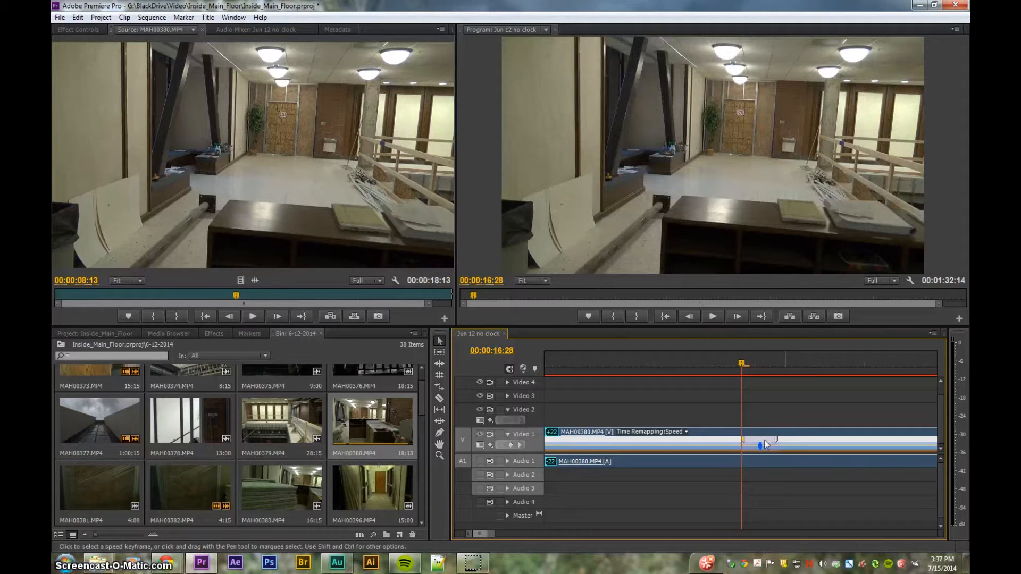
pyautogui.moveTo(776, 438)
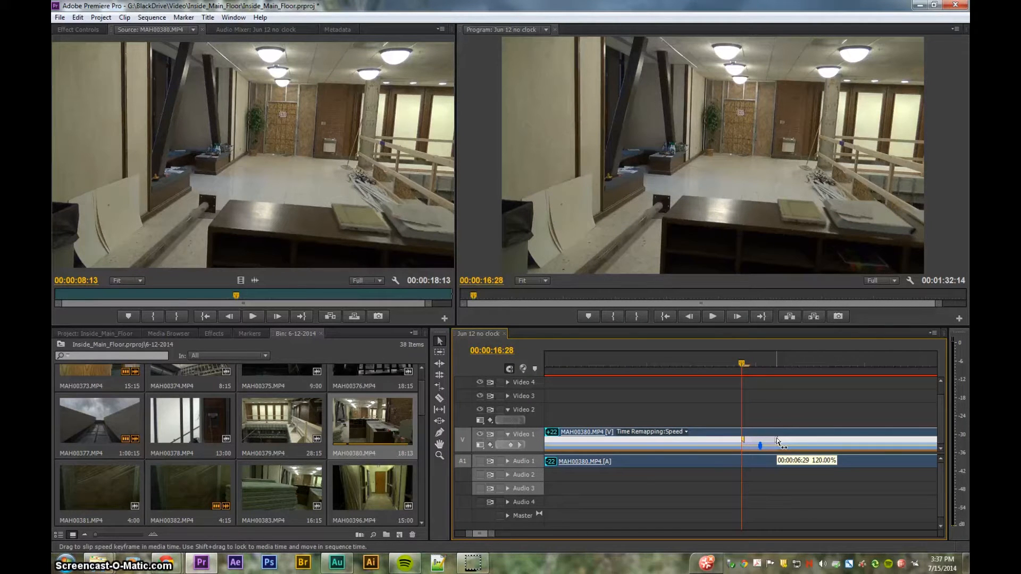
pyautogui.hotkey('ctrl', 'z')
pyautogui.hotkey('ctrl', 'z')
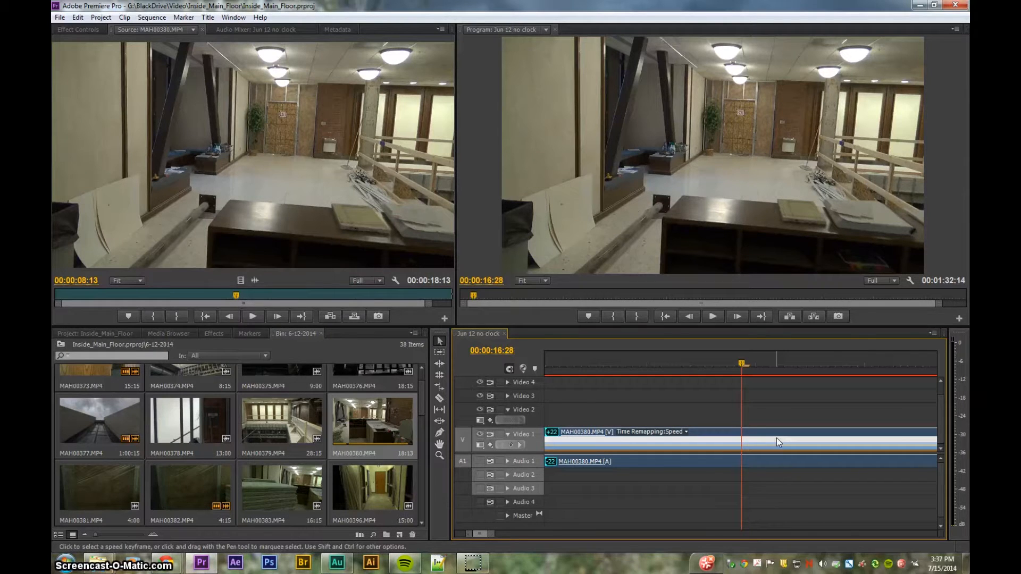
# Move the playhead to 00:01:28:04 in the closing clip MAH00393.MP4, and display that clip's Time Remapping Speed line.
pyautogui.press('-')
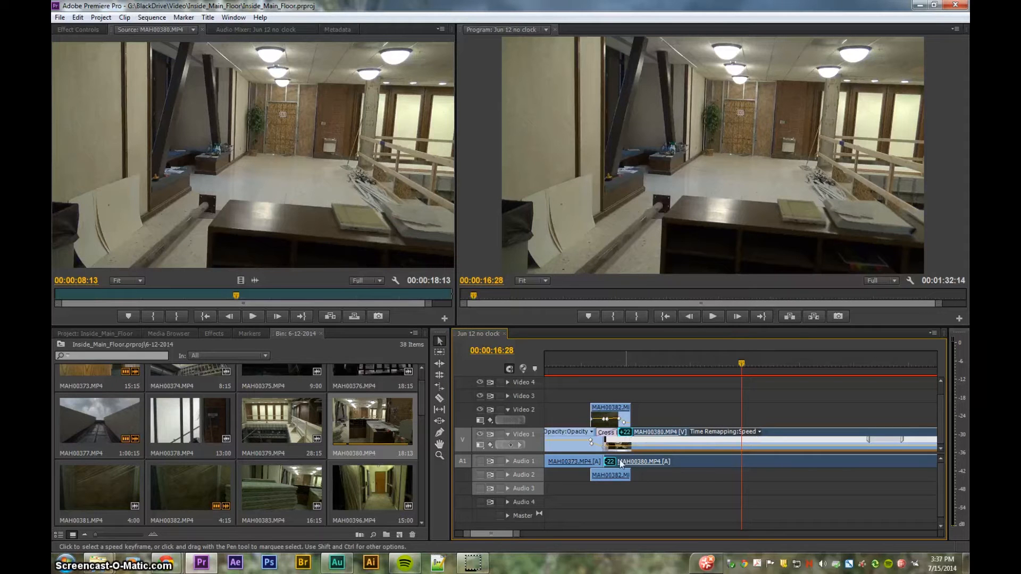
pyautogui.press('-')
pyautogui.press('-')
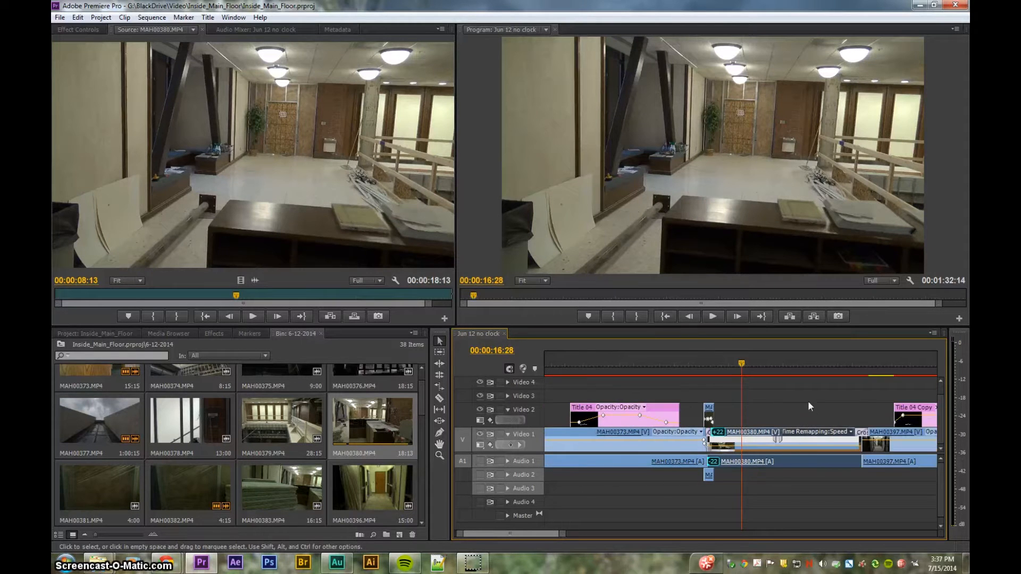
pyautogui.press('-')
pyautogui.moveTo(611, 362); pyautogui.dragTo(845, 373)
pyautogui.press('=')
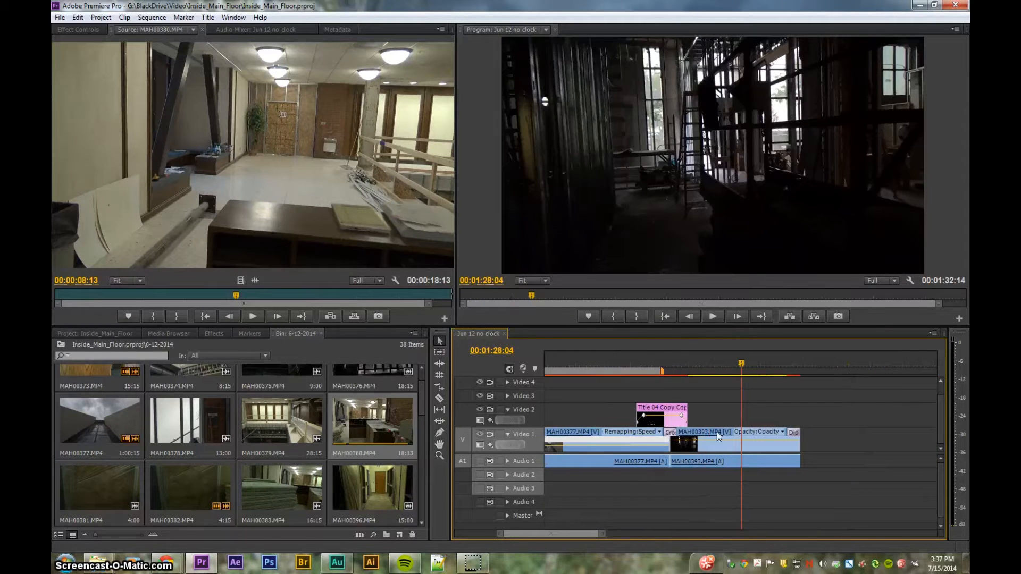
pyautogui.press('=')
pyautogui.press('=')
pyautogui.press('-')
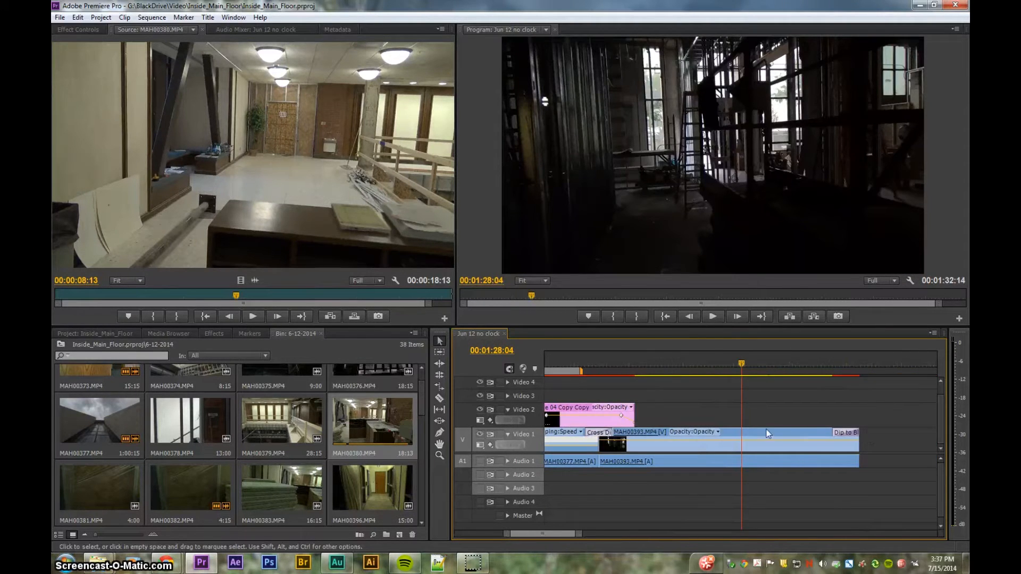
pyautogui.click(701, 432)
pyautogui.moveTo(750, 468)
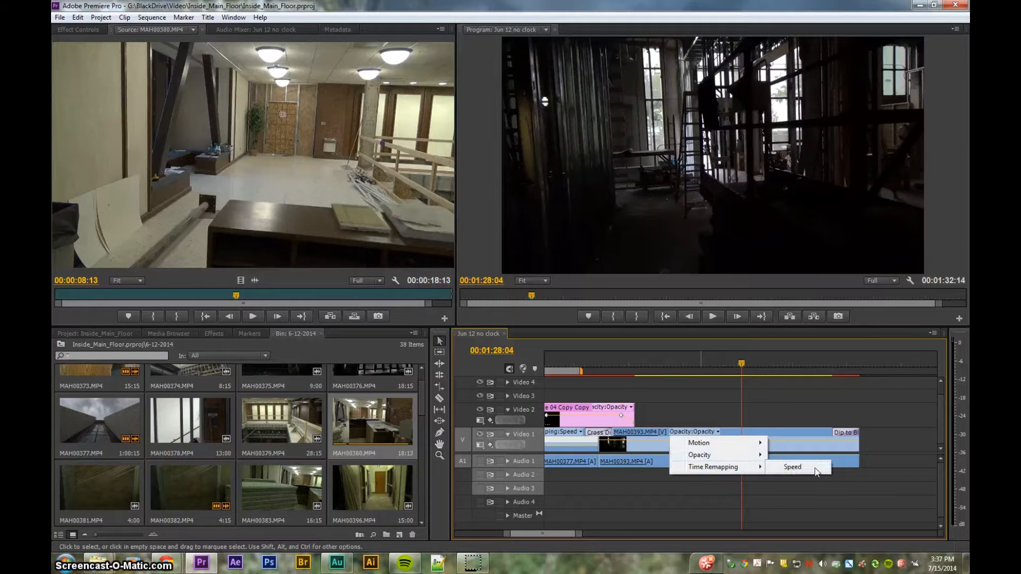
pyautogui.click(817, 472)
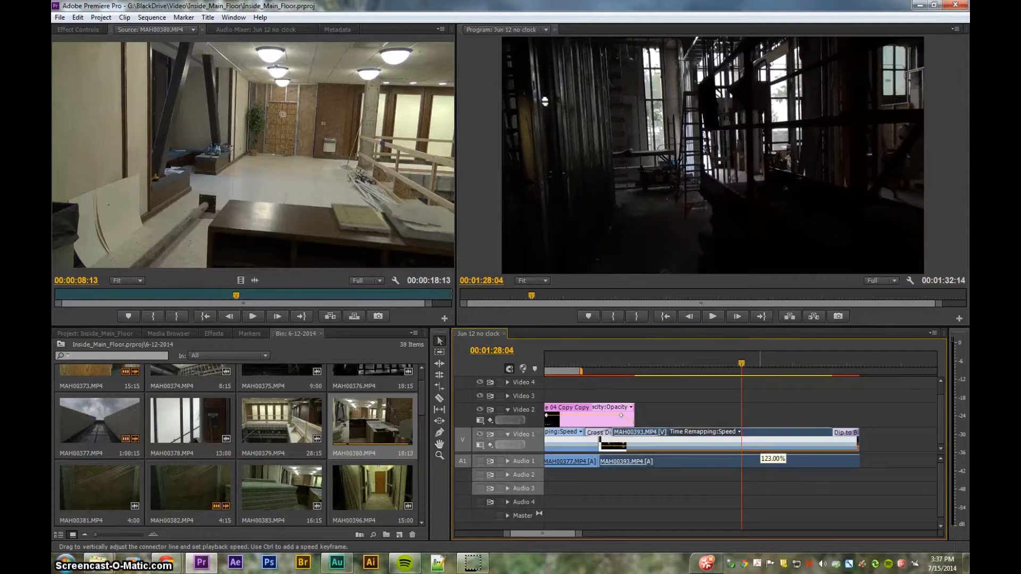
# Speed up the MAH00393.MP4 video, and rate-stretch its unlinked audio to 129.27% so it ends with the shortened video.
pyautogui.moveTo(759, 447); pyautogui.dragTo(760, 447)
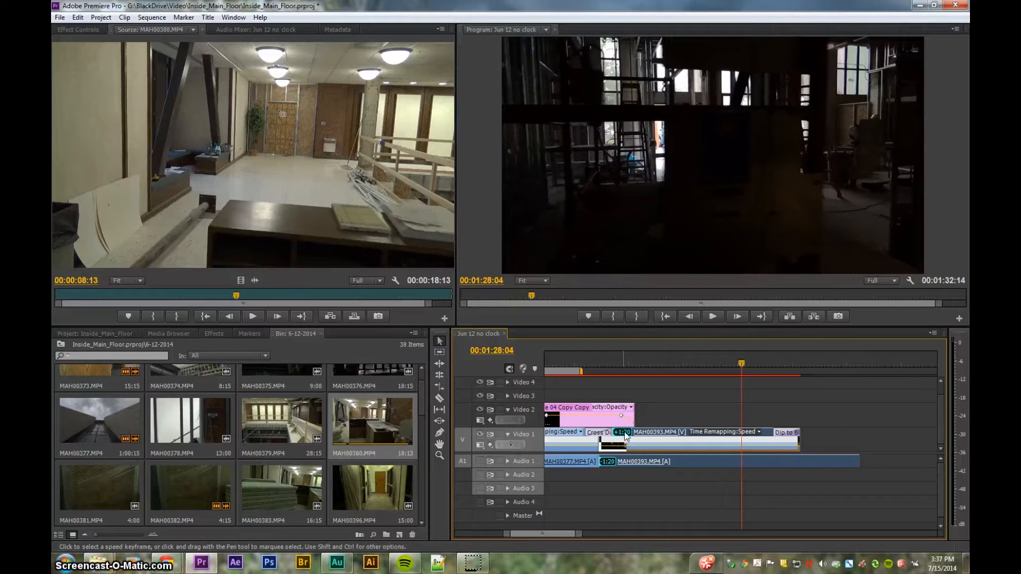
pyautogui.rightClick(825, 461)
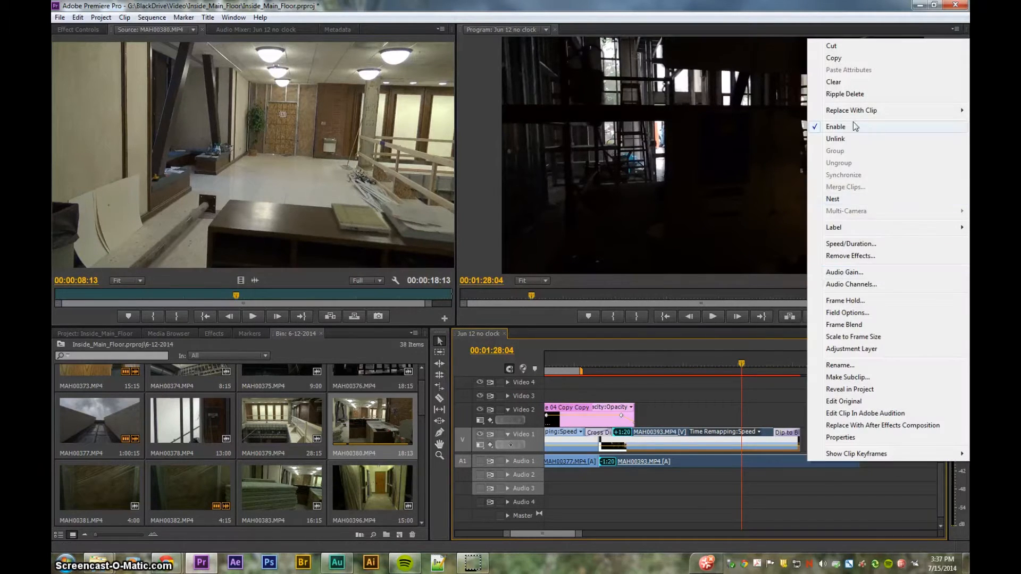
pyautogui.click(836, 139)
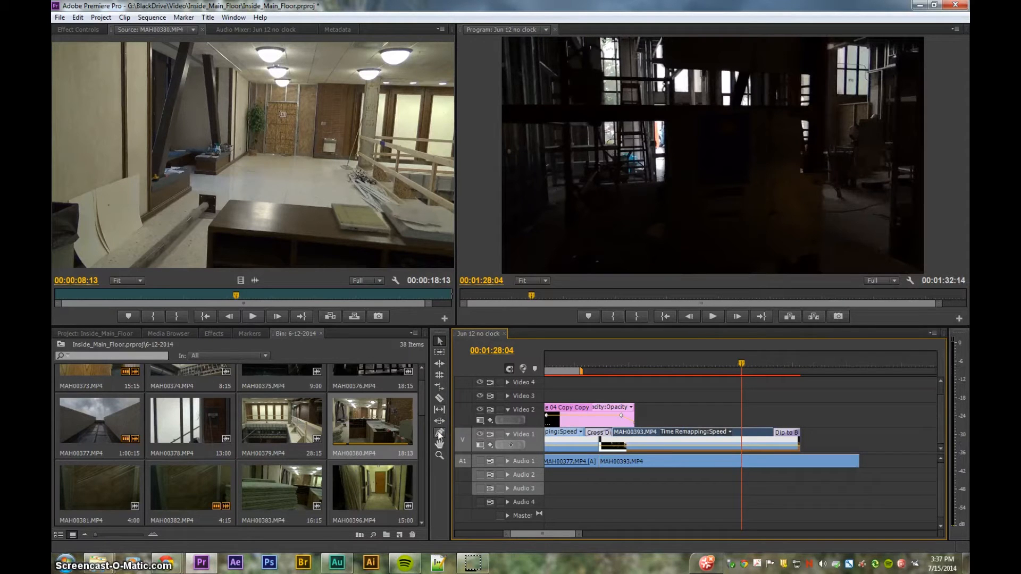
pyautogui.click(439, 386)
pyautogui.moveTo(858, 461); pyautogui.dragTo(801, 460)
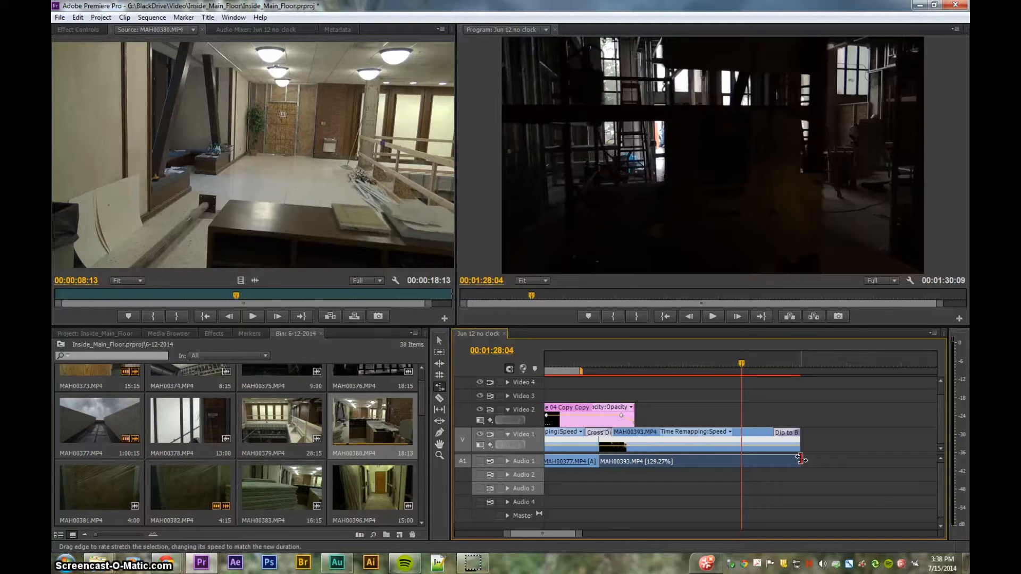
# Move the playhead to 00:01:24:05, and undo the audio stretch, the unlinking and the speed change on MAH00393.MP4.
pyautogui.moveTo(707, 364); pyautogui.dragTo(633, 363)
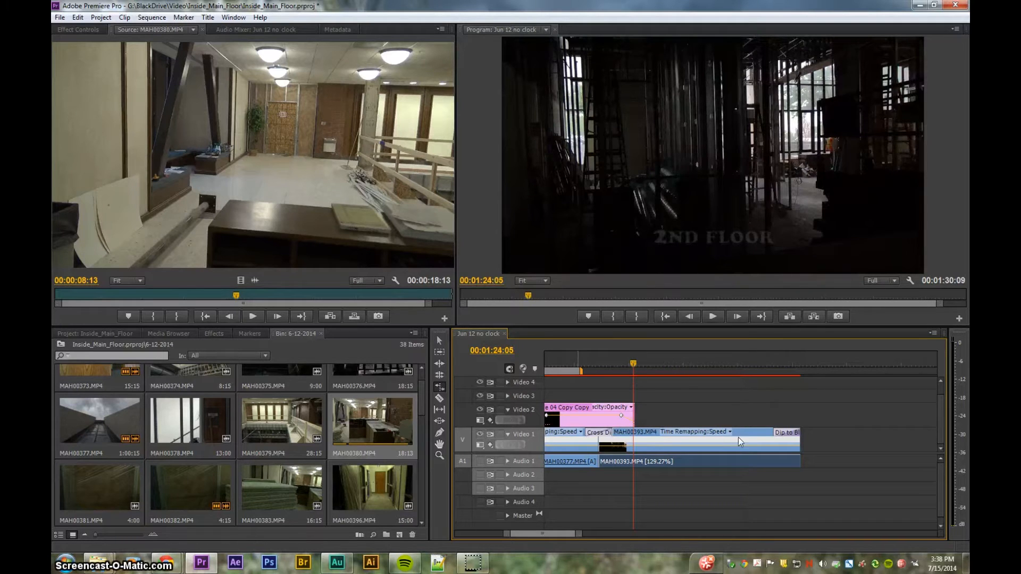
pyautogui.hotkey('ctrl', 'z')
pyautogui.hotkey('ctrl', 'z')
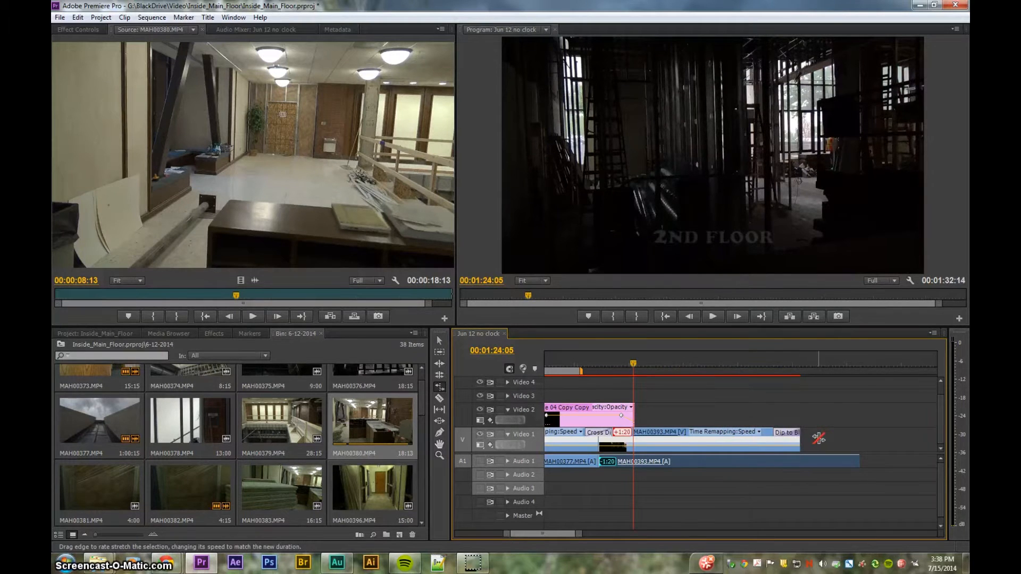
pyautogui.hotkey('ctrl', 'z')
pyautogui.click(439, 341)
# Scrub the sequence back from 00:01:23:19 past 00:00:37:03 to 00:00:13:15.
pyautogui.moveTo(634, 362); pyautogui.dragTo(619, 366)
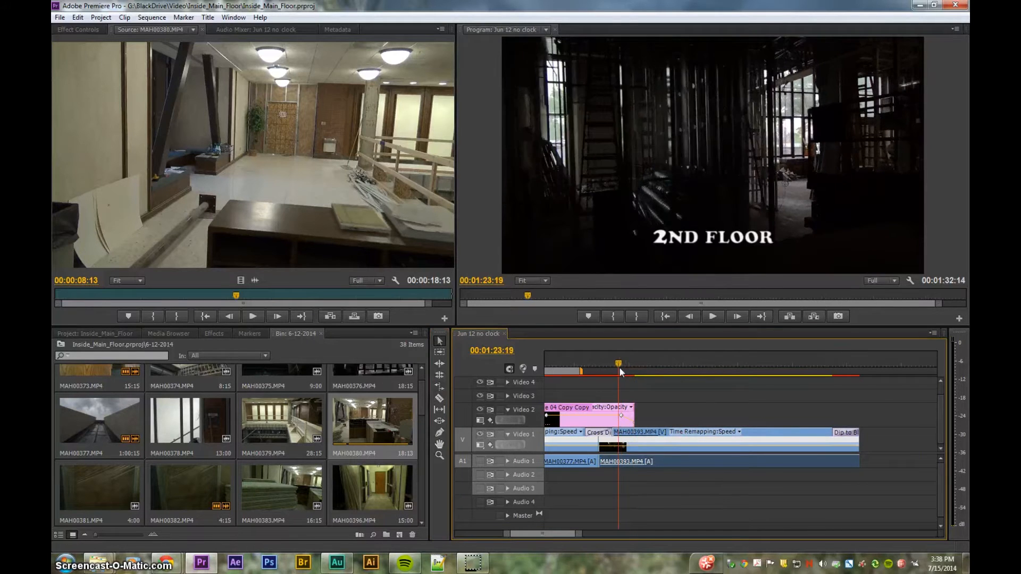
pyautogui.press('-')
pyautogui.press('-')
pyautogui.press('-')
pyautogui.moveTo(608, 366); pyautogui.dragTo(567, 367)
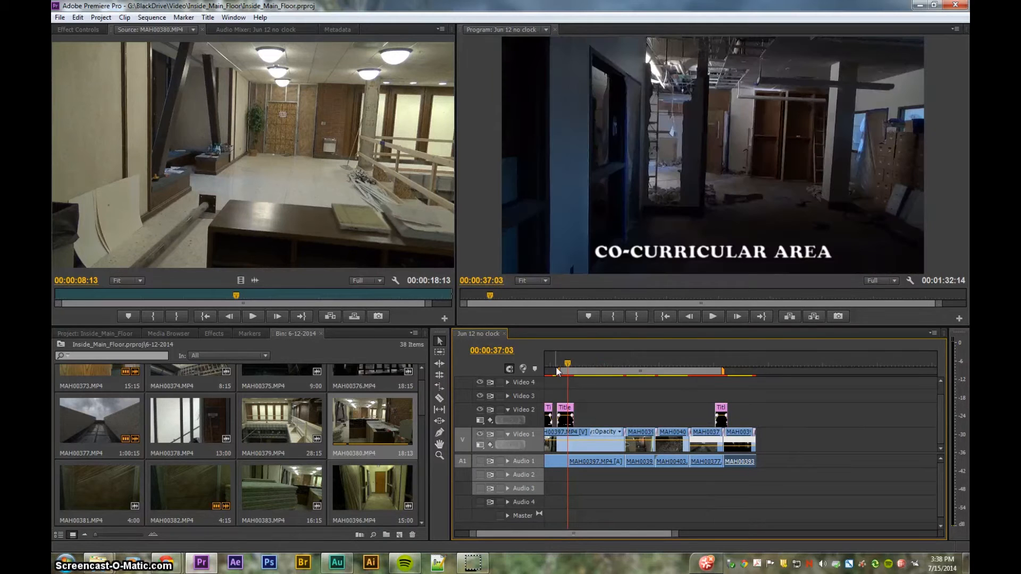
pyautogui.moveTo(563, 364); pyautogui.dragTo(590, 365)
pyautogui.press('=')
pyautogui.press('=')
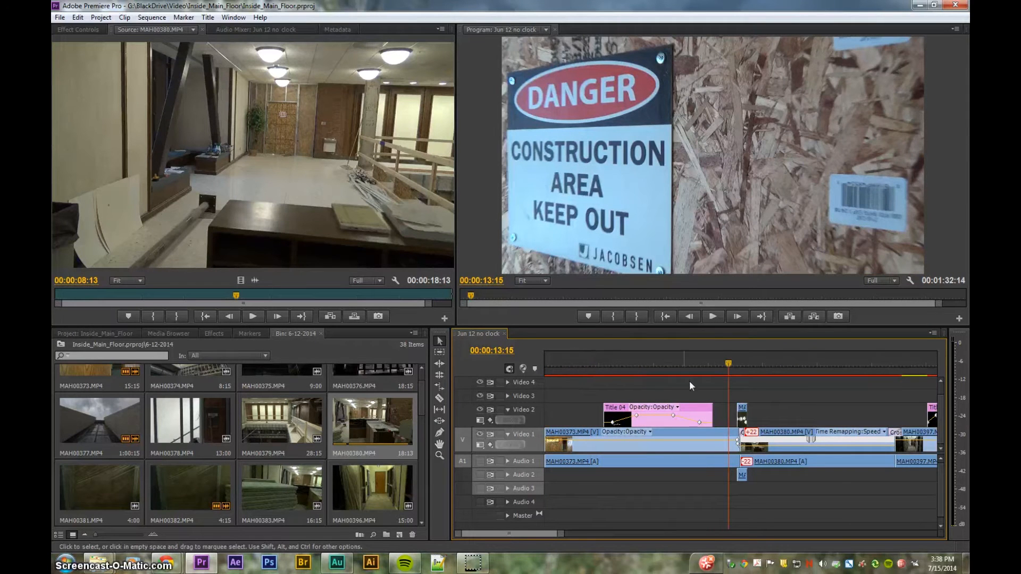
# Select the Video 1 clip MAH00373.MP4 and scrub across its transition into MAH00380.MP4, stopping at 00:00:14:25.
pyautogui.moveTo(731, 364); pyautogui.dragTo(732, 364)
pyautogui.click(672, 449)
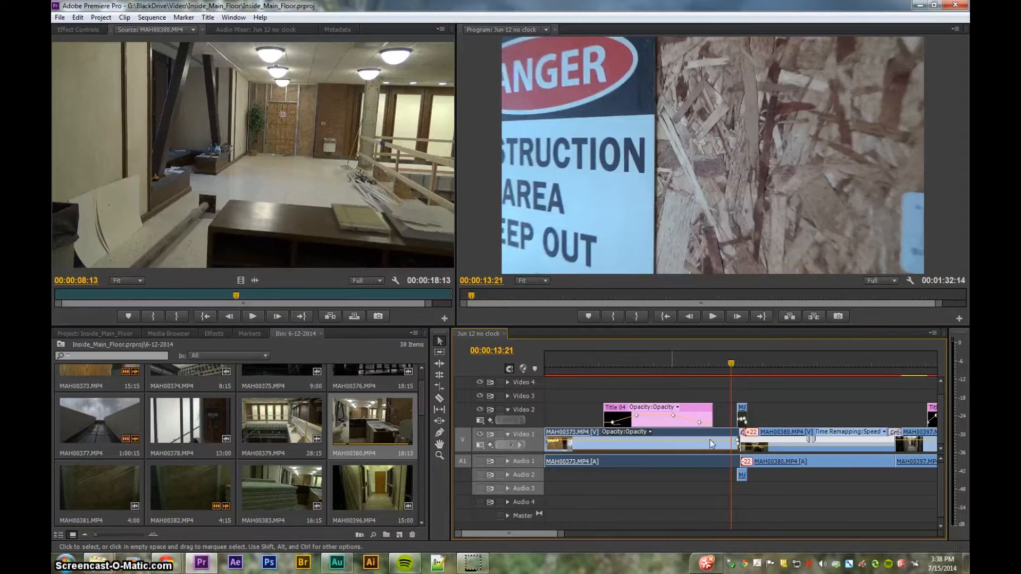
pyautogui.moveTo(735, 363)
pyautogui.mouseDown()
pyautogui.moveTo(767, 362)
pyautogui.moveTo(746, 365)
pyautogui.mouseUp()
# Reveal the MAH00373.MP4 source in its bin and place a fresh copy on Video 1 in the empty space beyond the existing edit.
pyautogui.press('-')
pyautogui.press('-')
pyautogui.press('-')
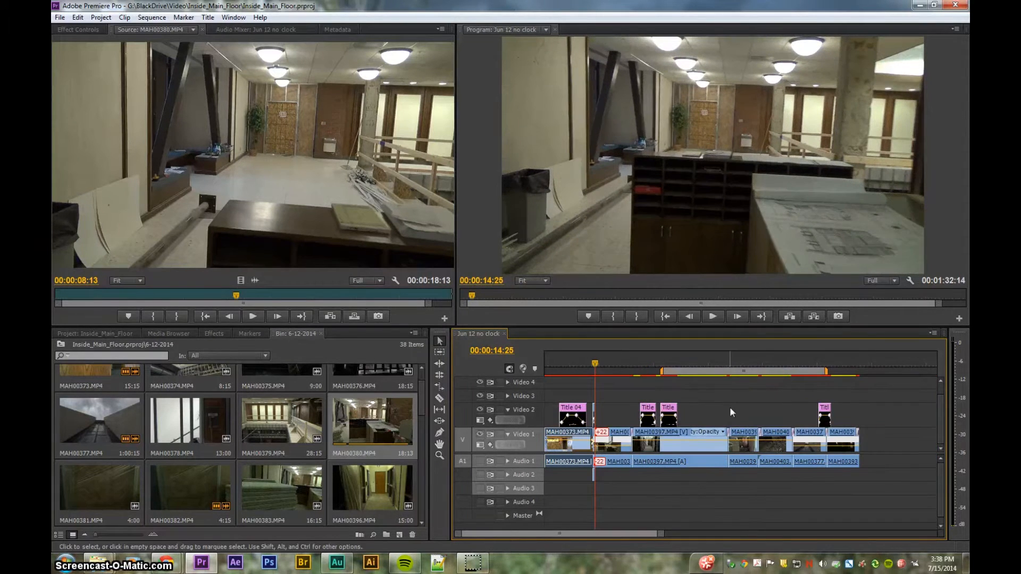
pyautogui.rightClick(558, 450)
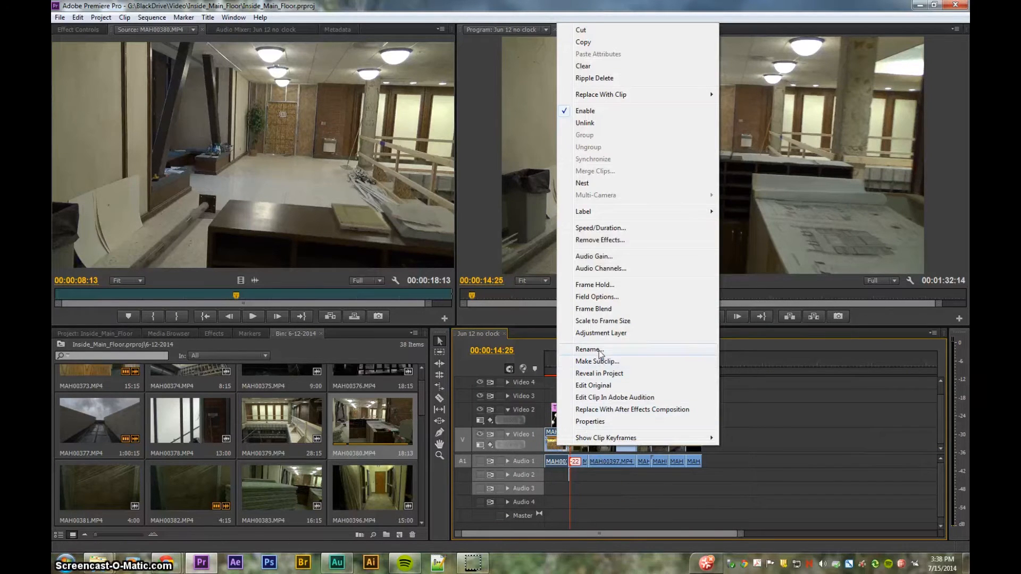
pyautogui.click(599, 373)
pyautogui.moveTo(111, 394); pyautogui.dragTo(792, 437)
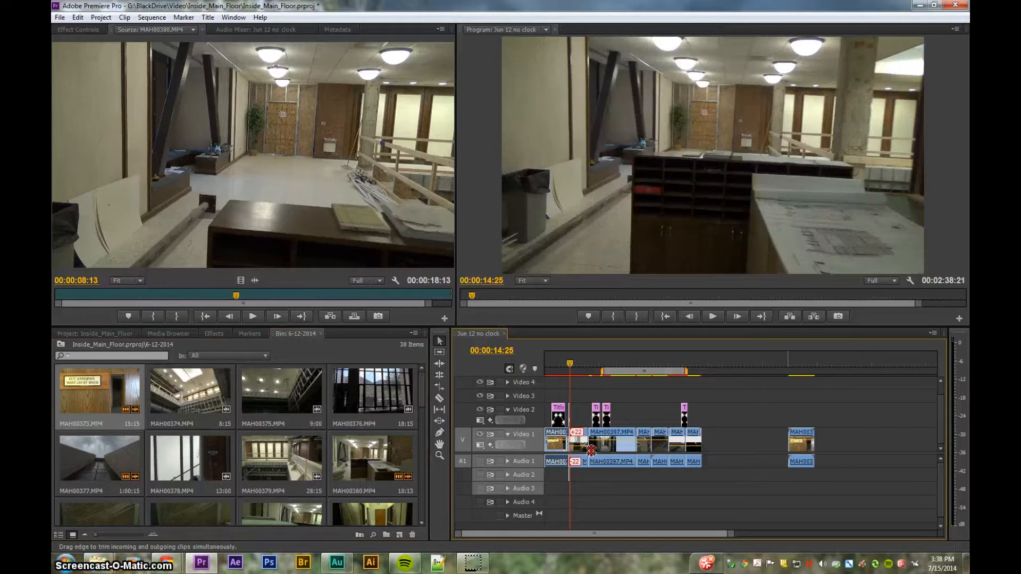
# Reveal the MAH00380.MP4 source in its bin and place a fresh copy on Video 1 directly after the new MAH00373.MP4 copy.
pyautogui.click(580, 441)
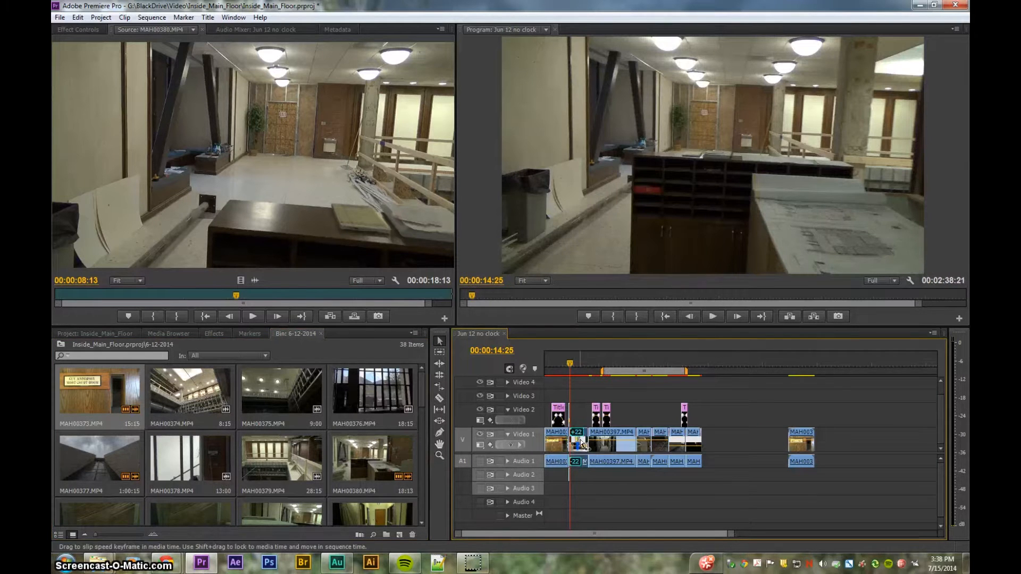
pyautogui.rightClick(583, 443)
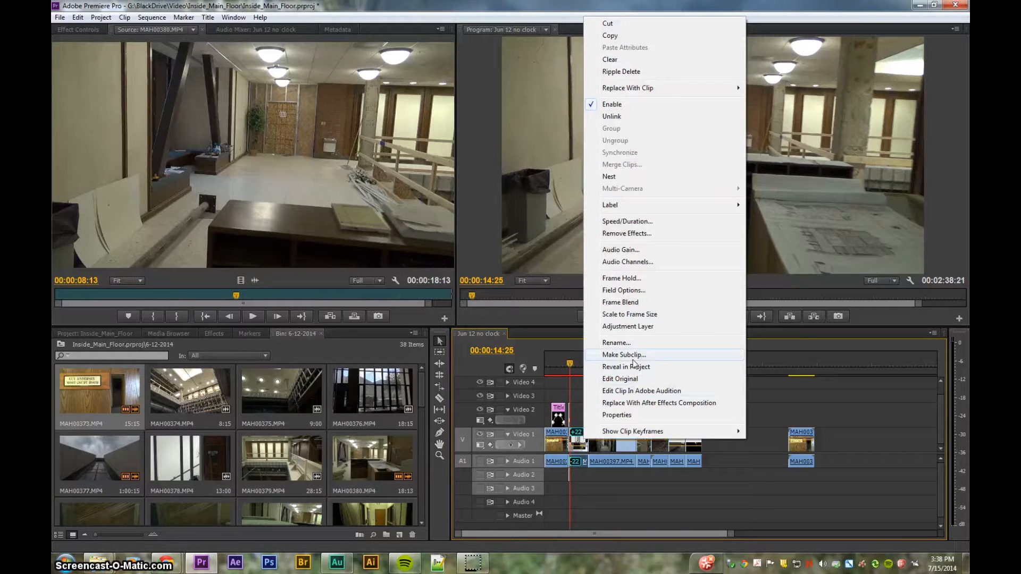
pyautogui.click(633, 367)
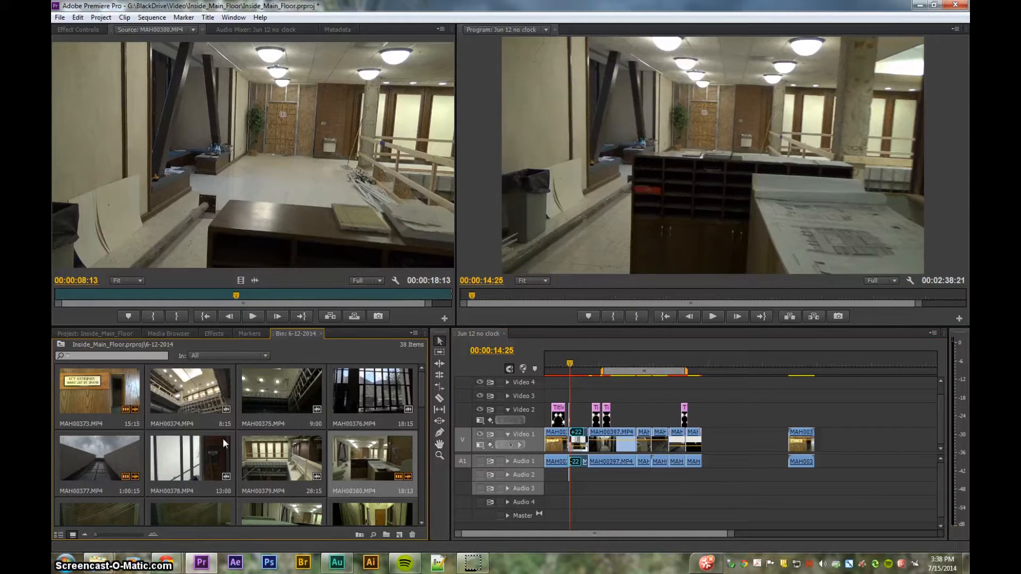
pyautogui.moveTo(354, 457); pyautogui.dragTo(817, 447)
# Reveal the source of the Video 2 transition clip MAH00382.MP4 in its bin.
pyautogui.press('=')
pyautogui.press('=')
pyautogui.press('=')
pyautogui.press('=')
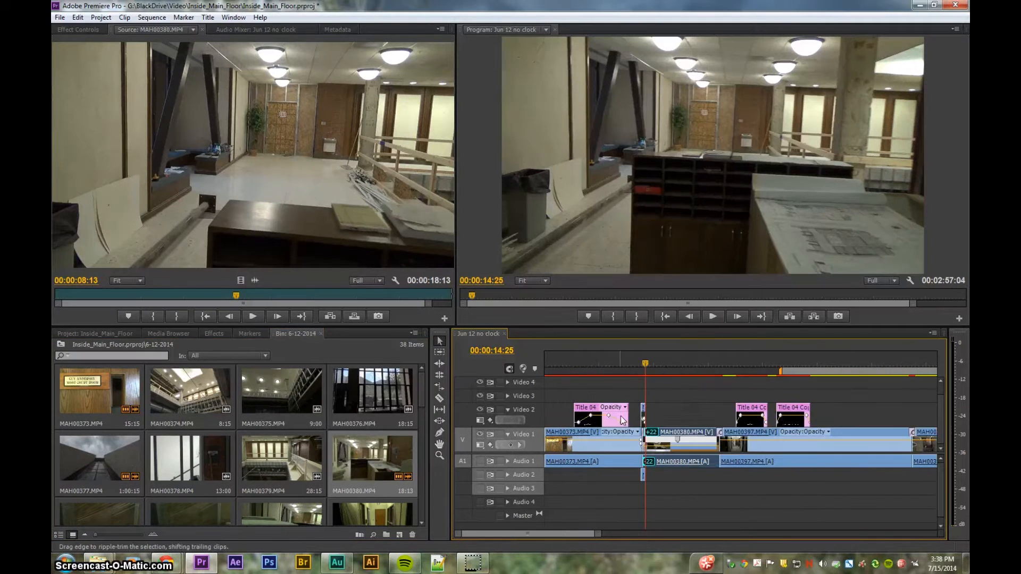
pyautogui.press('=')
pyautogui.press('=')
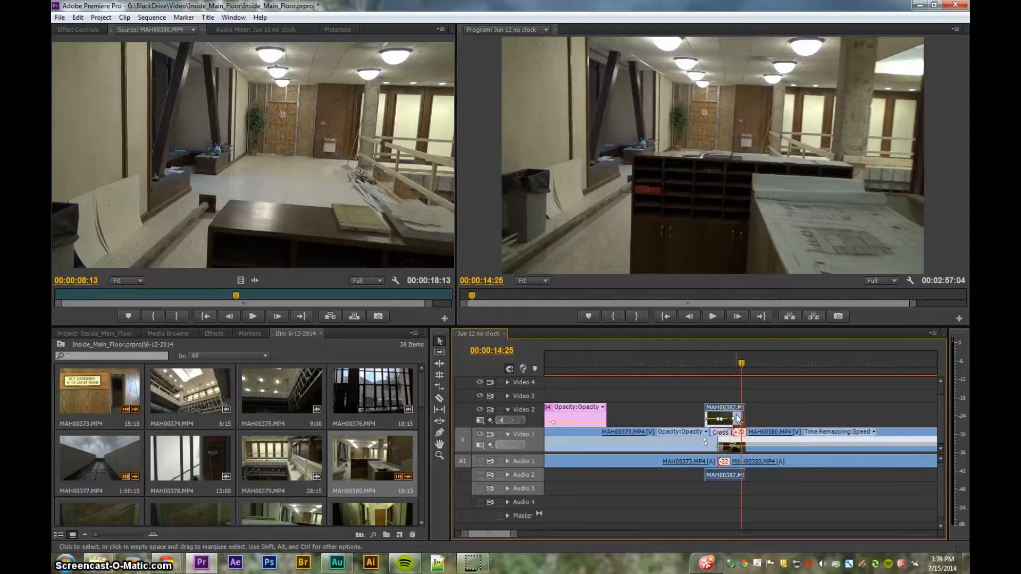
pyautogui.rightClick(736, 419)
pyautogui.click(779, 479)
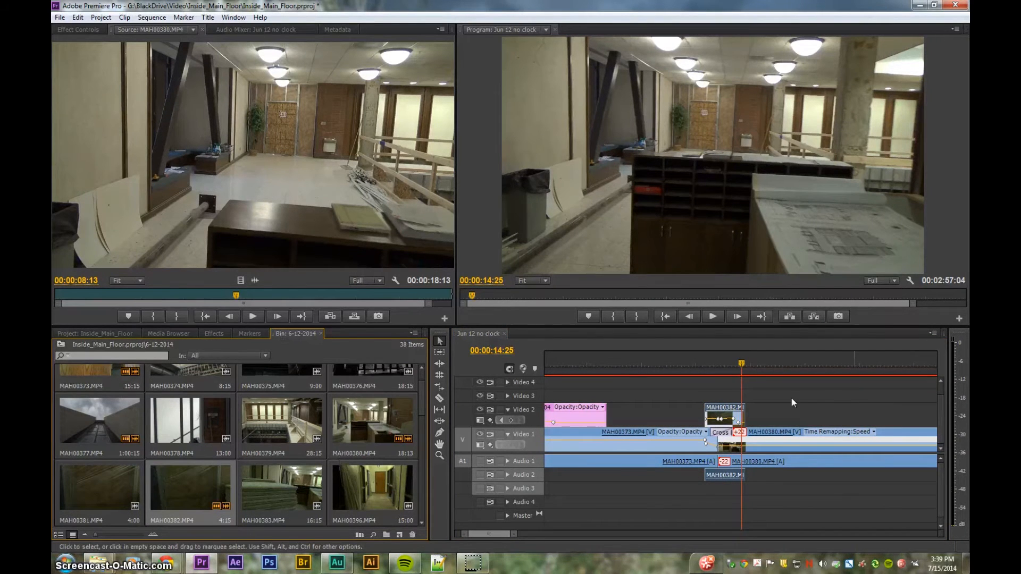
# Place MAH00382.MP4 on Video 2 over the cut between the new MAH00373.MP4 and MAH00380.MP4 copies, starting at about 00:02:37:14.
pyautogui.click(748, 365)
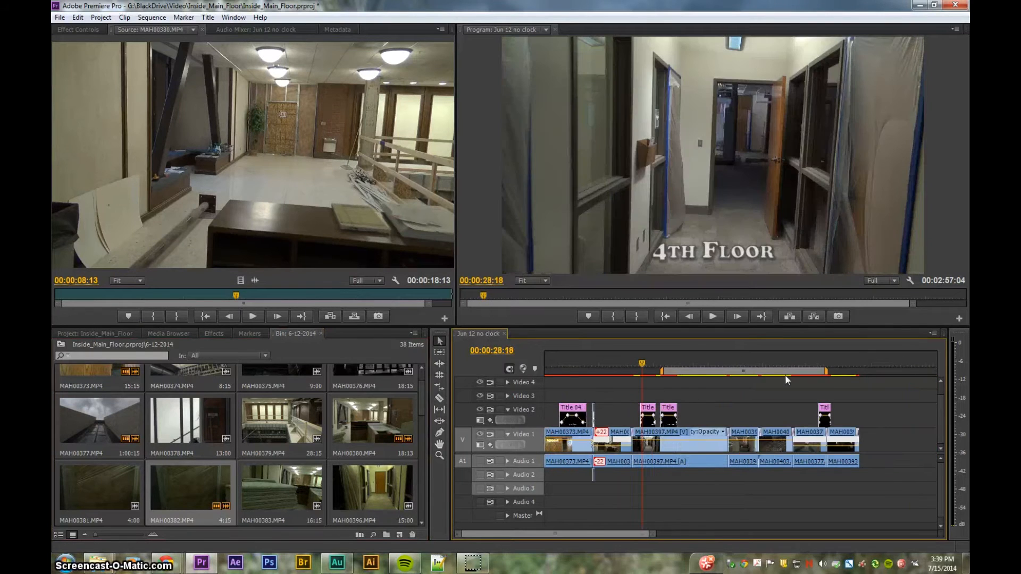
pyautogui.click(822, 364)
pyautogui.press('=')
pyautogui.press('=')
pyautogui.press('=')
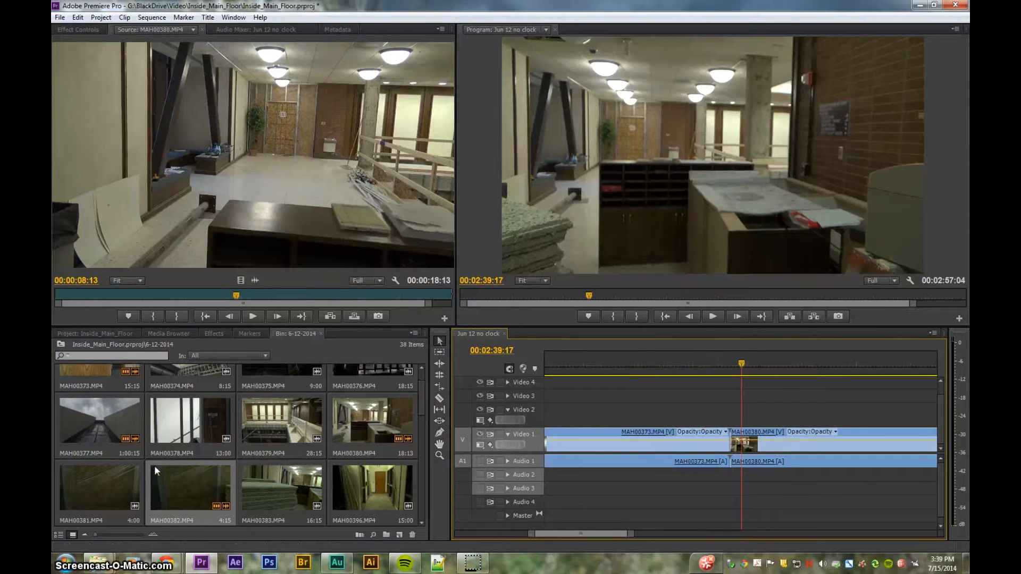
pyautogui.click(186, 475)
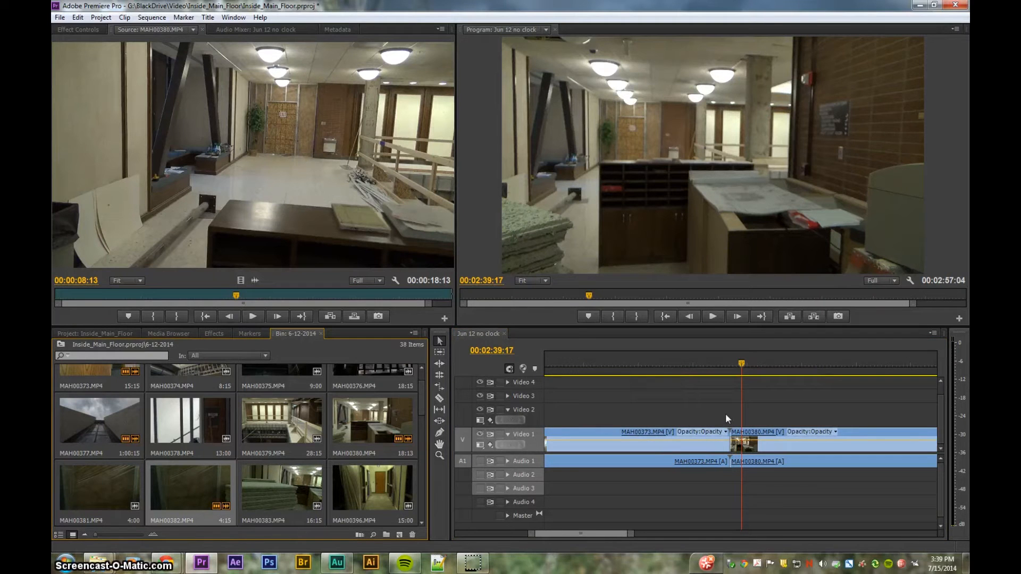
pyautogui.moveTo(184, 487); pyautogui.dragTo(700, 411)
# Reverse the new MAH00382.MP4 clip at 100% speed, and move the playhead to the clip's start at 00:02:37:14.
pyautogui.moveTo(744, 360); pyautogui.dragTo(724, 366)
pyautogui.rightClick(740, 420)
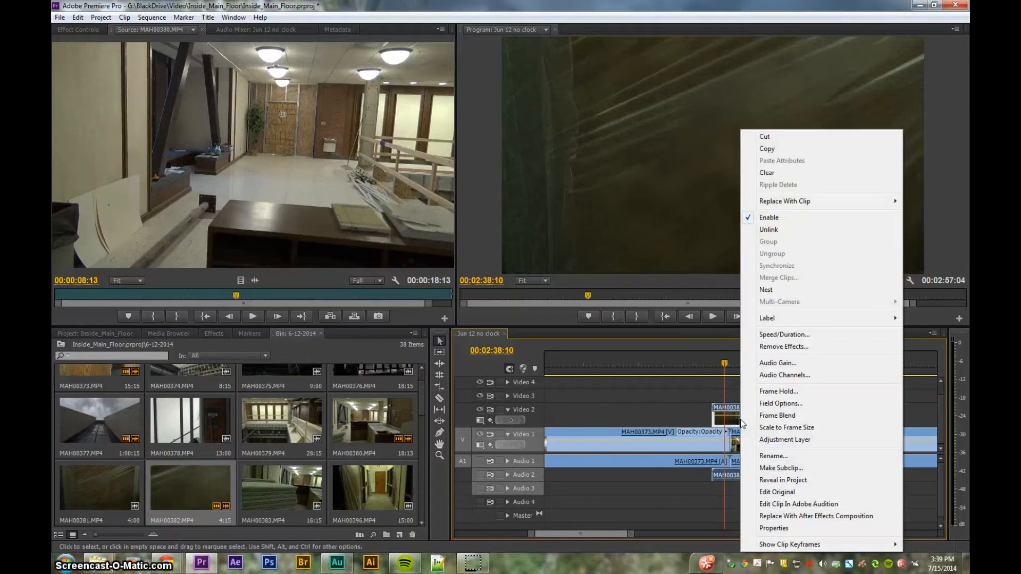
pyautogui.click(788, 335)
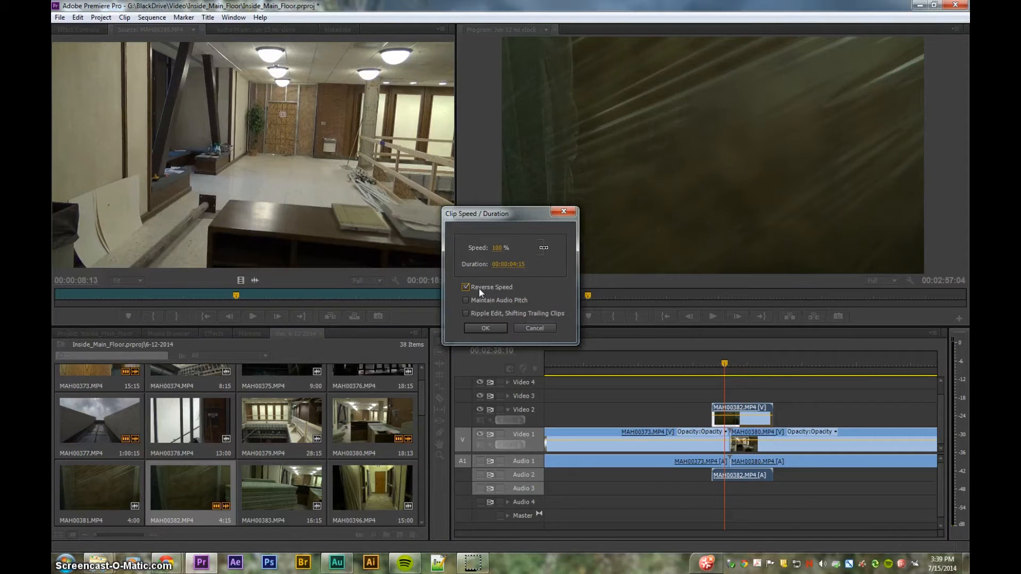
pyautogui.click(487, 326)
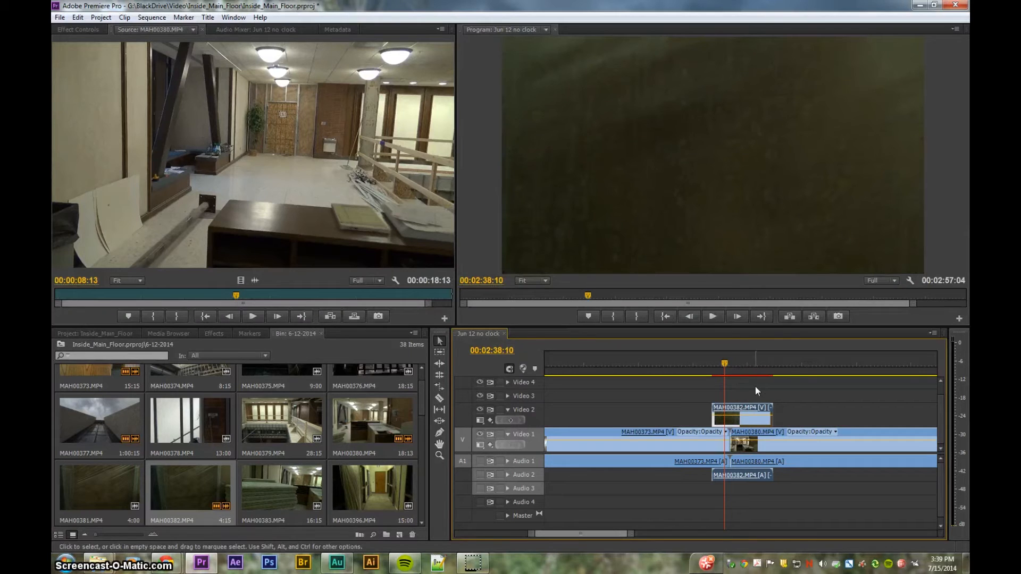
pyautogui.moveTo(719, 366); pyautogui.dragTo(713, 368)
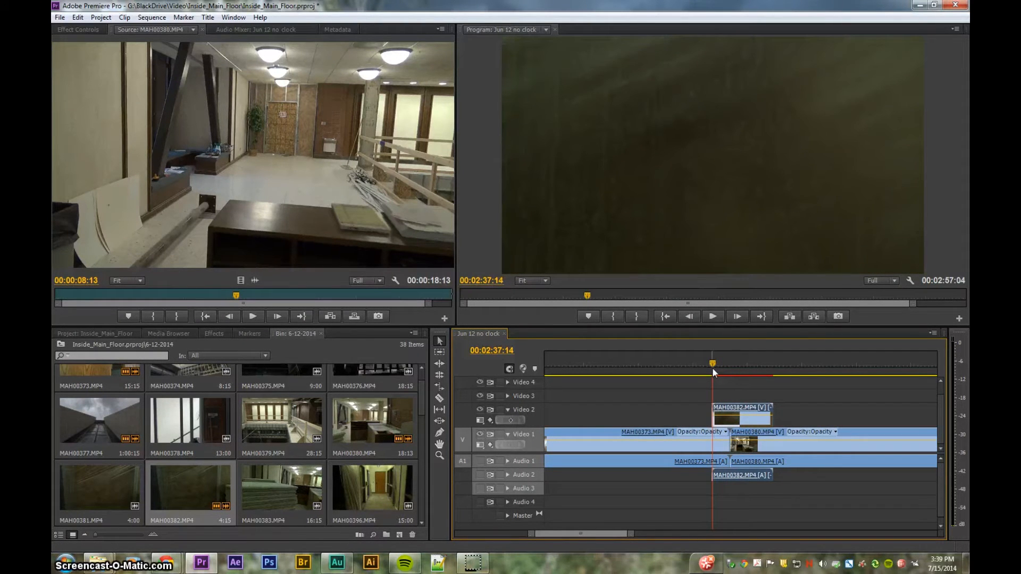
# Go frame by frame through the reversed MAH00382.MP4 clip from its start to 00:02:39:14, examining where its motion begins.
pyautogui.press('Left')
pyautogui.press('Left')
pyautogui.press('Left')
pyautogui.press('Right')
pyautogui.press('Right')
pyautogui.press('Right')
pyautogui.press('Right')
pyautogui.press('Right')
pyautogui.press('Right')
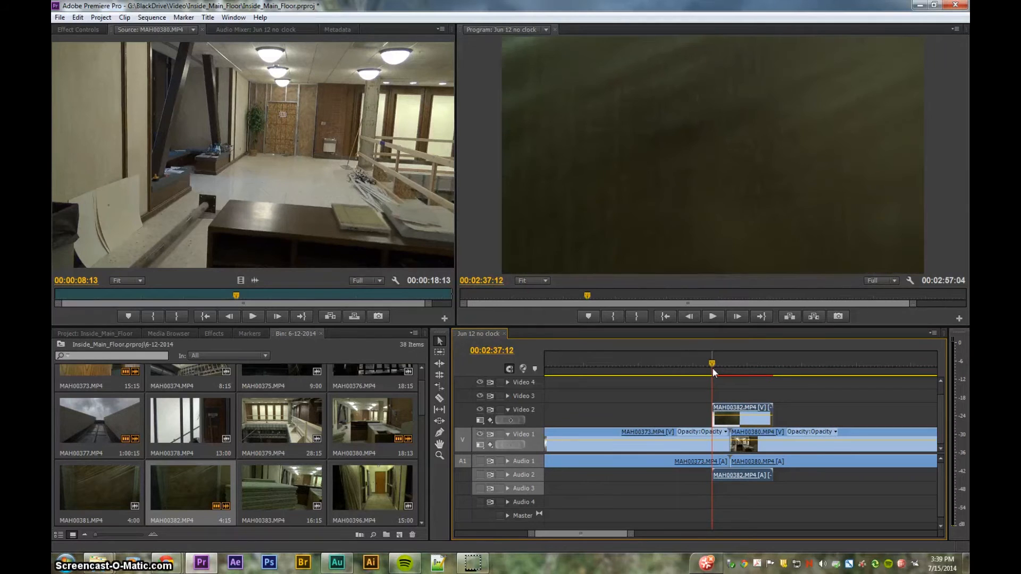
pyautogui.press('Right')
pyautogui.press('Right')
pyautogui.press('Right')
pyautogui.press('Right')
pyautogui.press('Right')
pyautogui.press('Right')
pyautogui.press('Right')
pyautogui.press('Right')
pyautogui.press('Right')
pyautogui.press('Right')
pyautogui.press('Right')
pyautogui.press('Right')
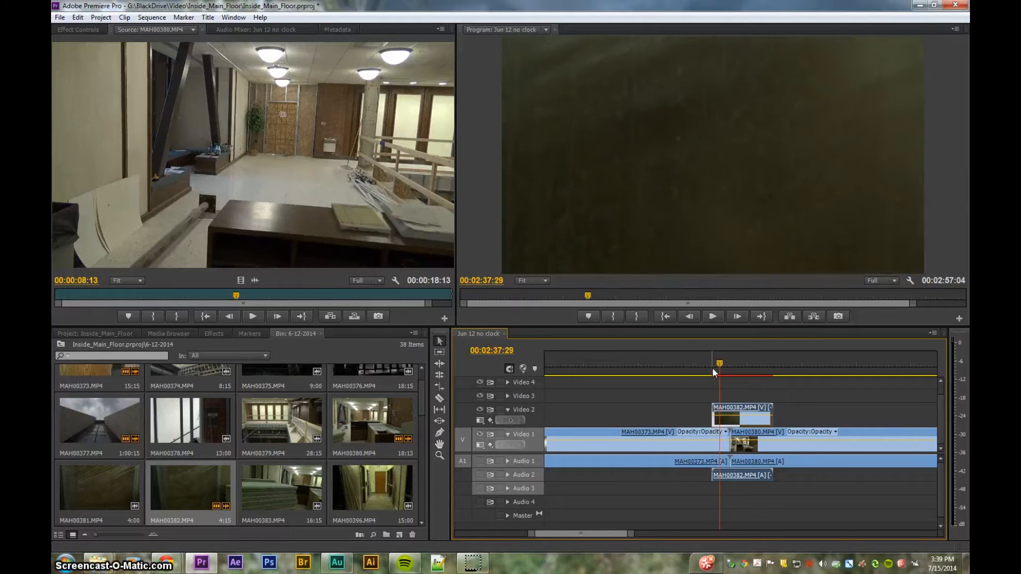
pyautogui.press('Right')
pyautogui.press('Right')
pyautogui.press('Right')
pyautogui.press('Right')
pyautogui.press('Right')
pyautogui.press('Right')
pyautogui.press('Right')
pyautogui.press('Right')
pyautogui.press('Right')
pyautogui.press('Right')
pyautogui.press('Right')
pyautogui.press('Right')
pyautogui.press('Right')
pyautogui.press('Right')
pyautogui.press('Right')
pyautogui.press('Right')
pyautogui.press('Right')
pyautogui.press('Right')
pyautogui.press('Right')
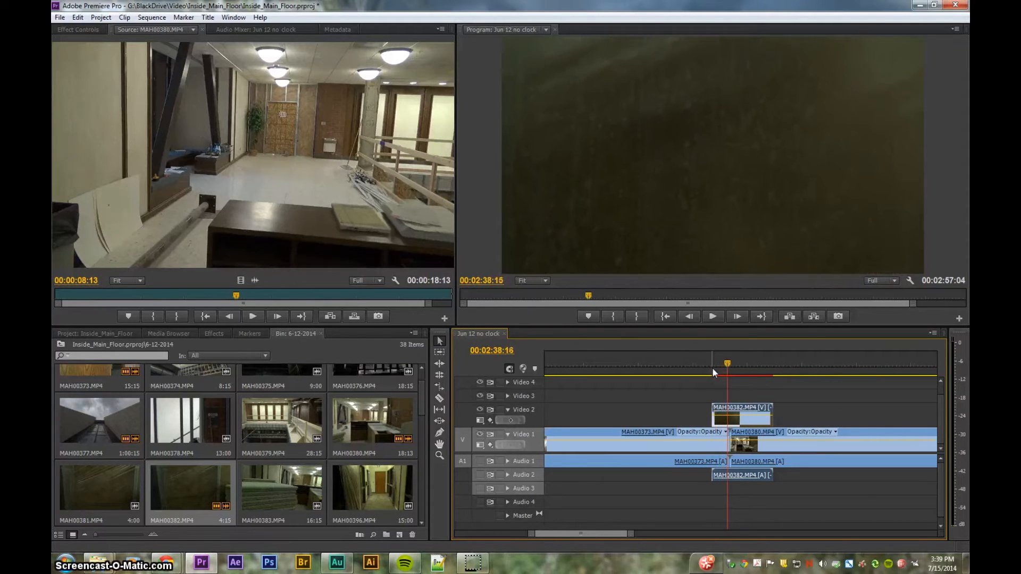
pyautogui.press('Right')
pyautogui.press('Right')
pyautogui.press('Right')
pyautogui.press('Right')
pyautogui.press('Right')
pyautogui.press('Right')
pyautogui.press('Right')
pyautogui.press('Right')
pyautogui.press('Right')
pyautogui.press('Right')
pyautogui.press('Right')
pyautogui.press('Right')
pyautogui.press('Right')
pyautogui.press('Right')
pyautogui.press('Right')
pyautogui.press('Right')
pyautogui.press('Right')
pyautogui.press('Right')
pyautogui.press('Right')
pyautogui.press('Right')
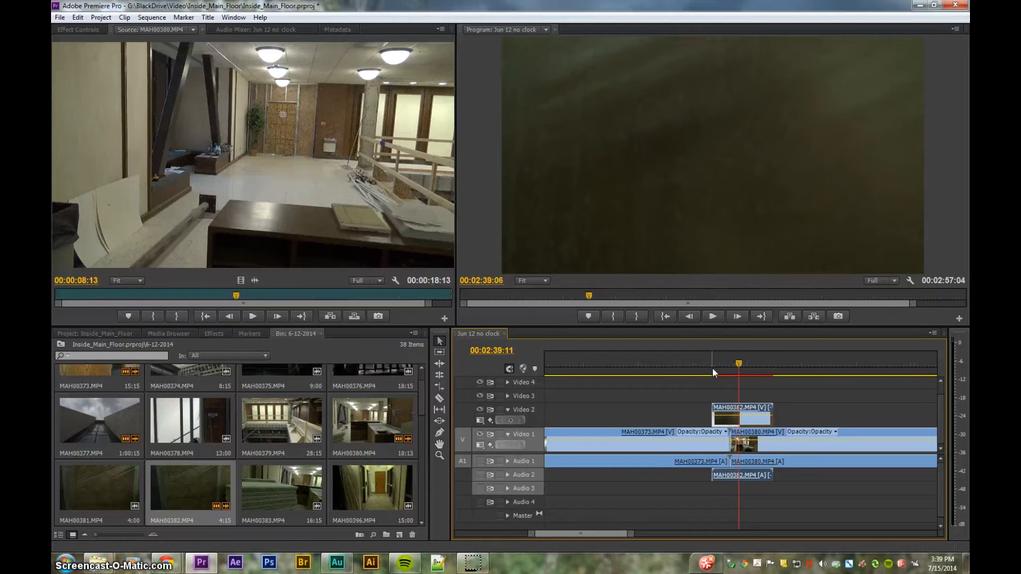
pyautogui.press('Left')
pyautogui.press('Left')
pyautogui.press('Left')
pyautogui.press('Left')
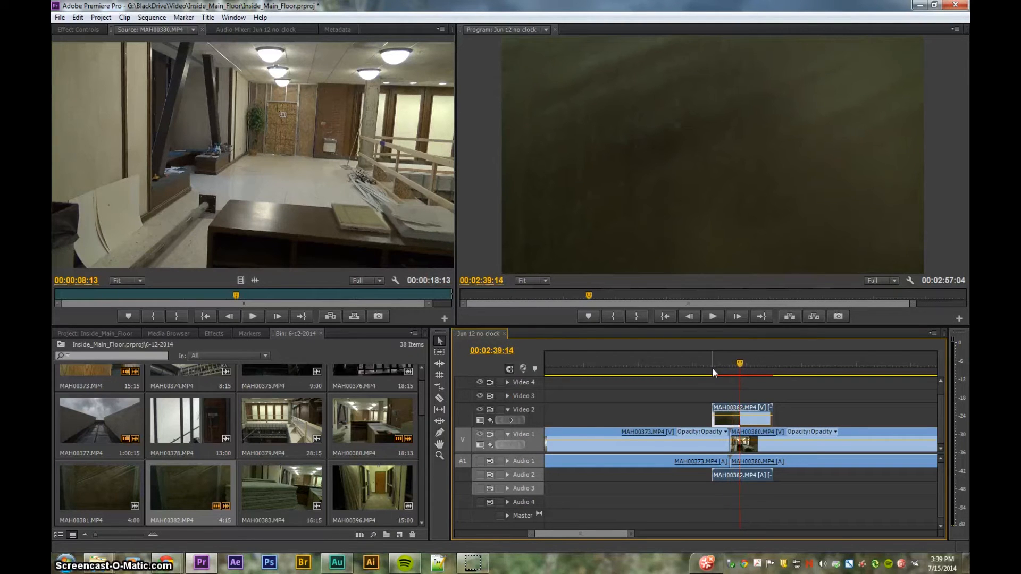
# Trim both ends of the MAH00382.MP4 clip on Video 2, leaving about 00:00:02:12 around the cut.
pyautogui.click(713, 421)
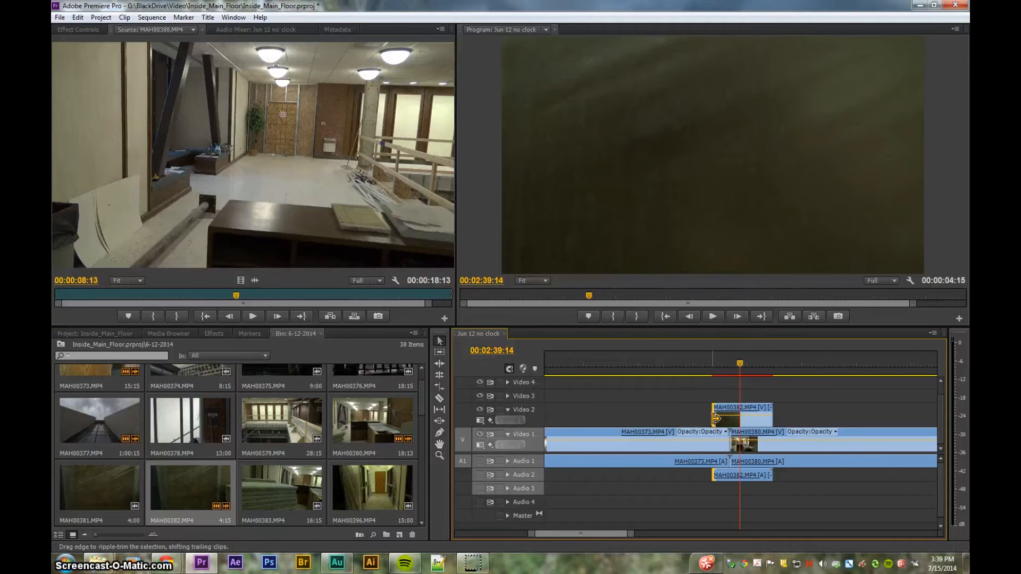
pyautogui.click(712, 418)
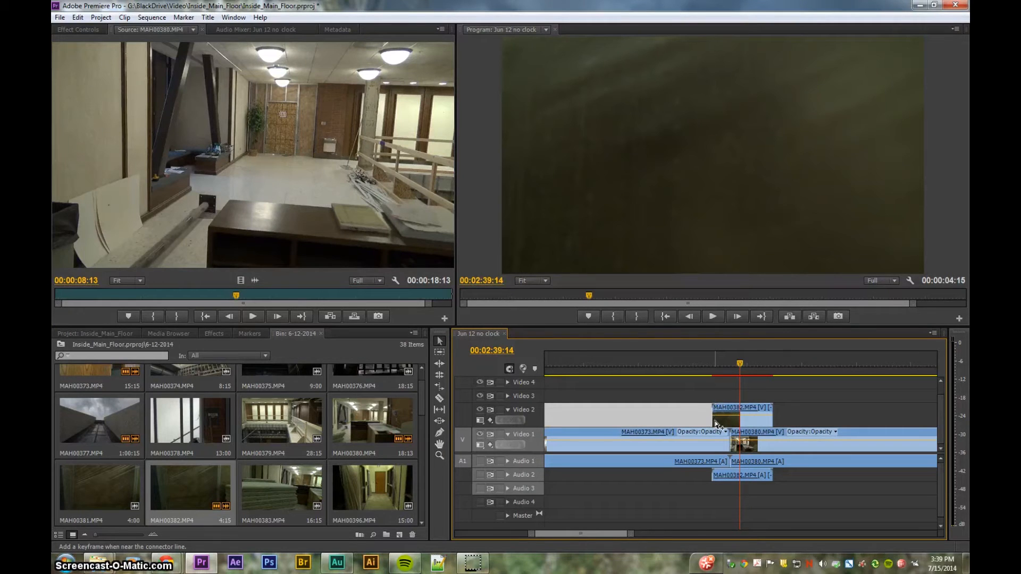
pyautogui.click(693, 395)
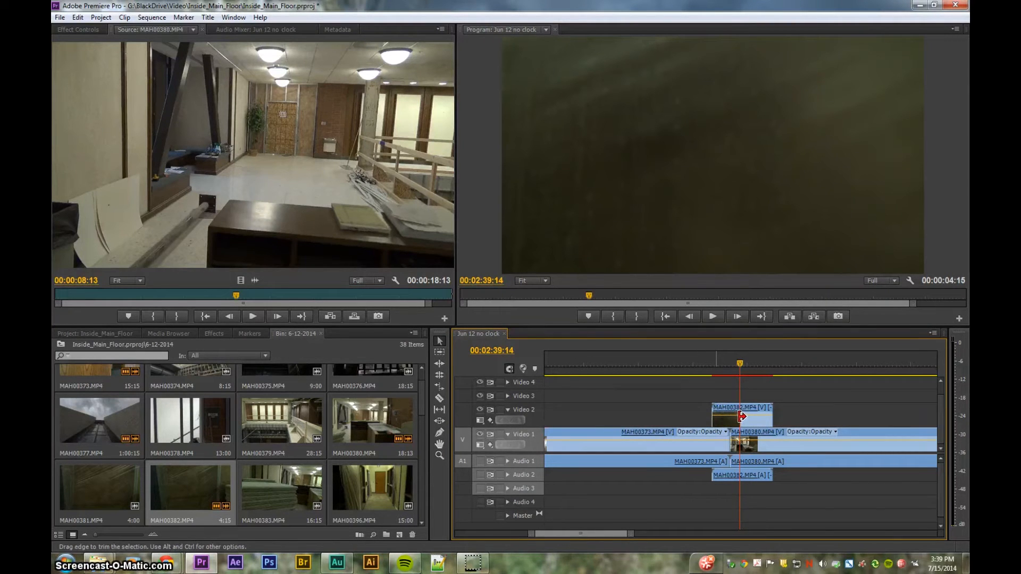
pyautogui.click(715, 420)
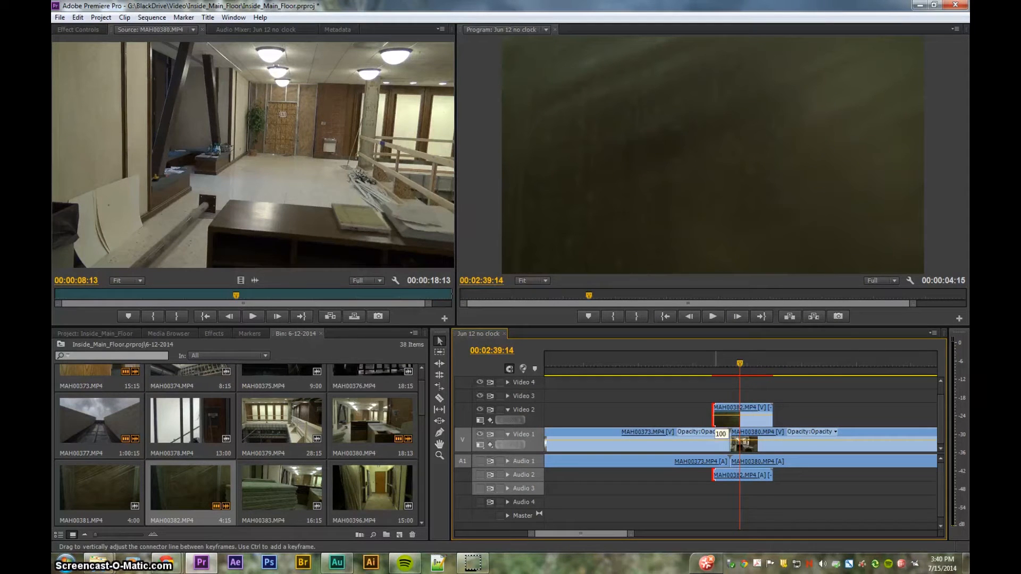
pyautogui.moveTo(717, 421)
pyautogui.mouseDown()
pyautogui.moveTo(750, 426)
pyautogui.moveTo(736, 418)
pyautogui.mouseUp()
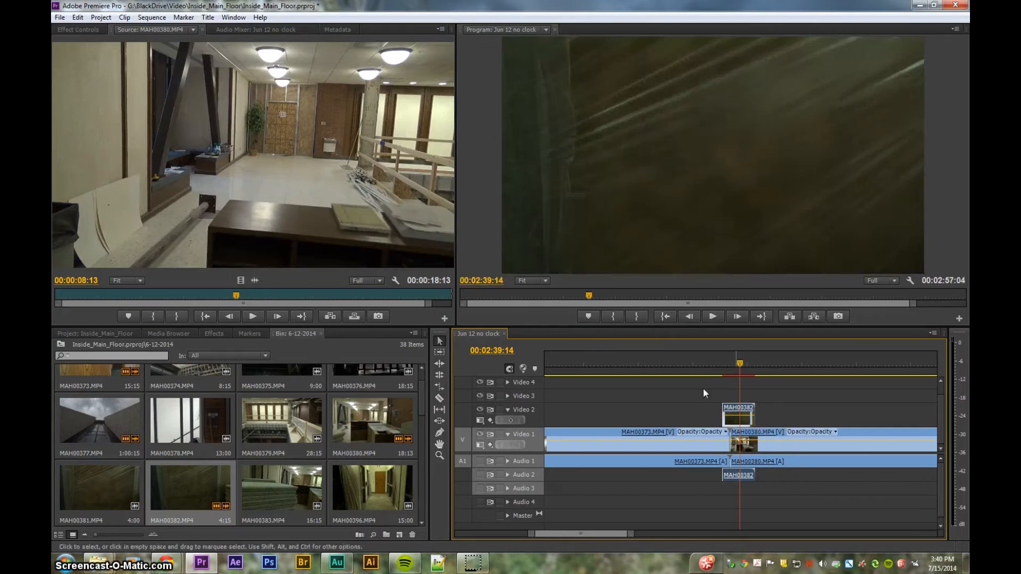
# Fade out MAH00382.MP4 with two opacity keyframes from 00:02:39:01, lowering the second to 0 at 00:00:01:07 into the clip, and check the fade.
pyautogui.click(707, 364)
pyautogui.moveTo(707, 364); pyautogui.dragTo(735, 359)
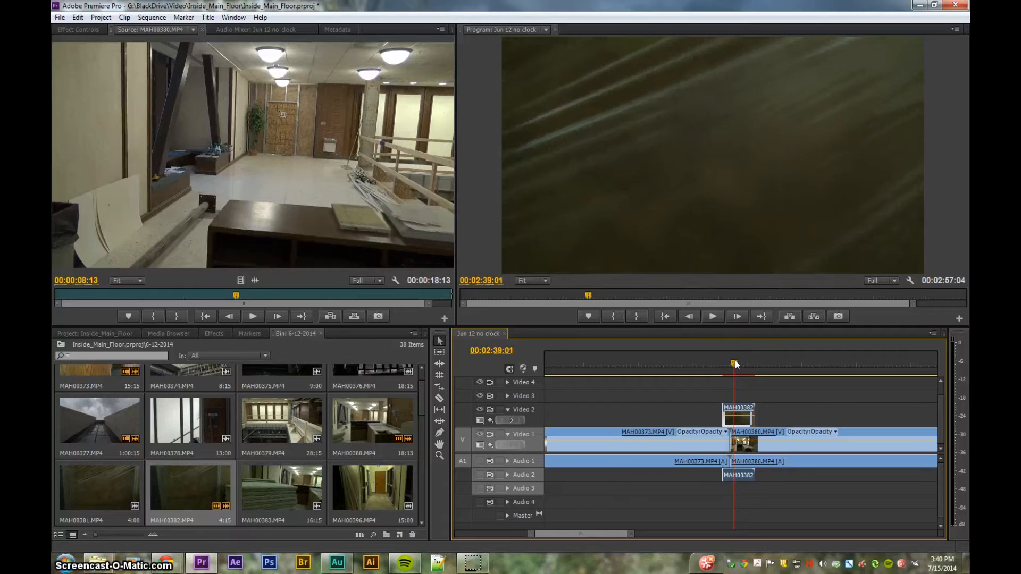
pyautogui.keyDown('ctrl'); pyautogui.click(734, 415); pyautogui.keyUp('ctrl')
pyautogui.keyDown('ctrl'); pyautogui.click(737, 416); pyautogui.keyUp('ctrl')
pyautogui.moveTo(737, 415); pyautogui.dragTo(739, 426)
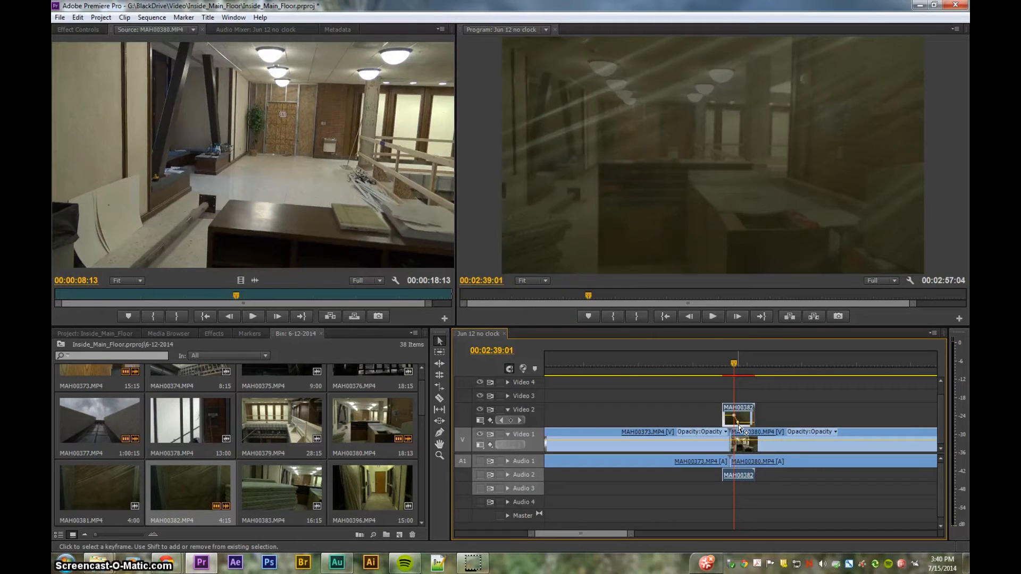
pyautogui.press('Right')
pyautogui.press('Right')
pyautogui.press('Right')
pyautogui.press('Right')
pyautogui.press('Right')
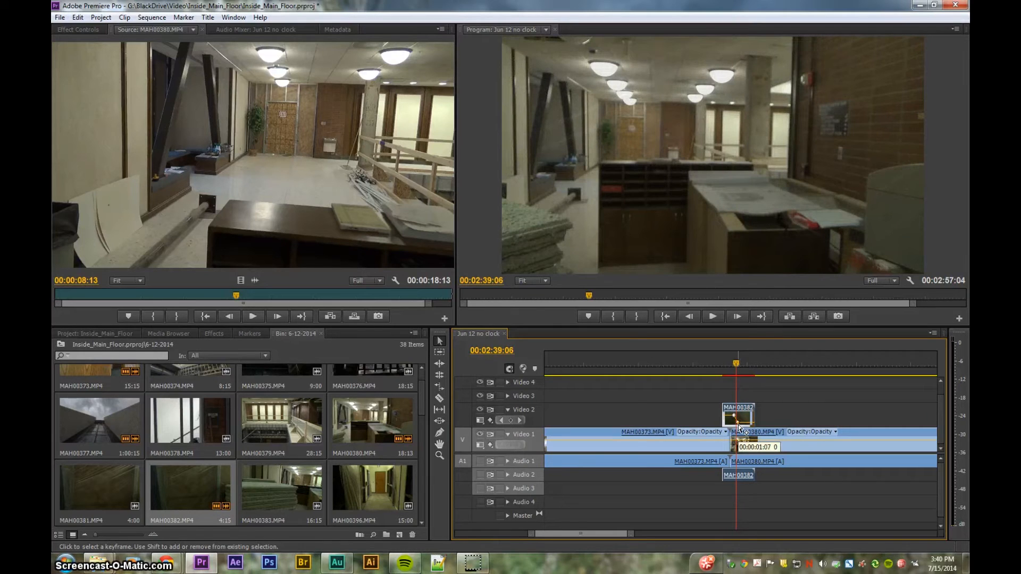
# Hide Video 2 and play the end of the MAH00373.MP4 clip on Video 1.
pyautogui.click(481, 410)
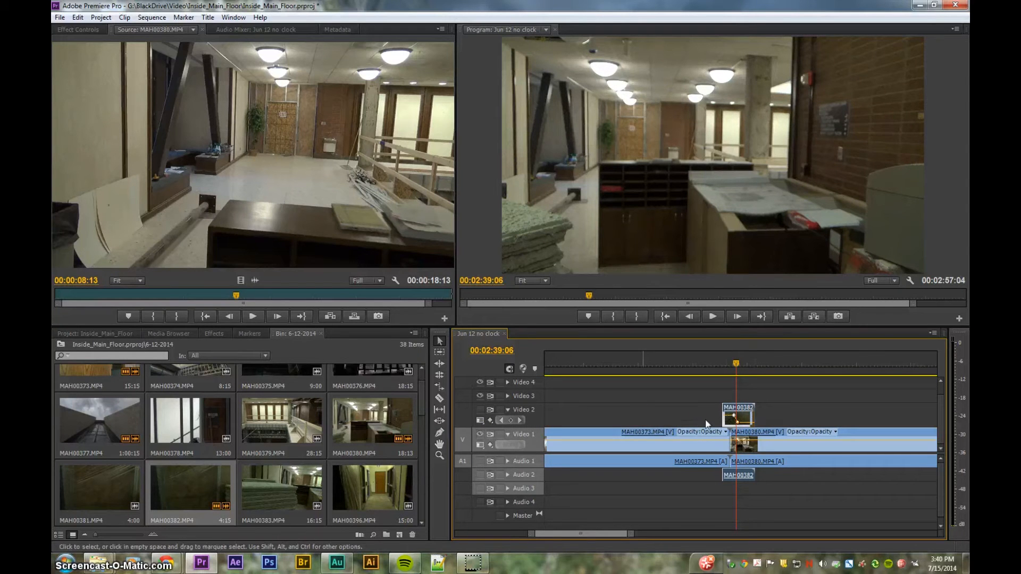
pyautogui.moveTo(563, 375); pyautogui.dragTo(748, 375)
pyautogui.press('Return')
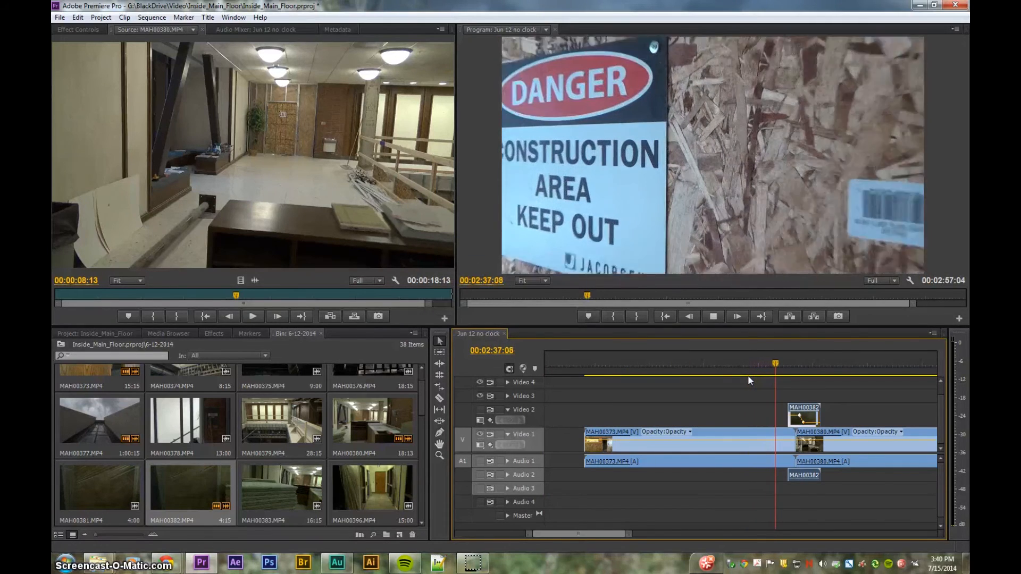
# Examine the last frames of MAH00373.MP4 one by one for a cut point, stopping at 00:02:37:27.
pyautogui.press('space')
pyautogui.press('Right')
pyautogui.press('Right')
pyautogui.press('Right')
pyautogui.press('Right')
pyautogui.press('Right')
pyautogui.press('Right')
pyautogui.press('Right')
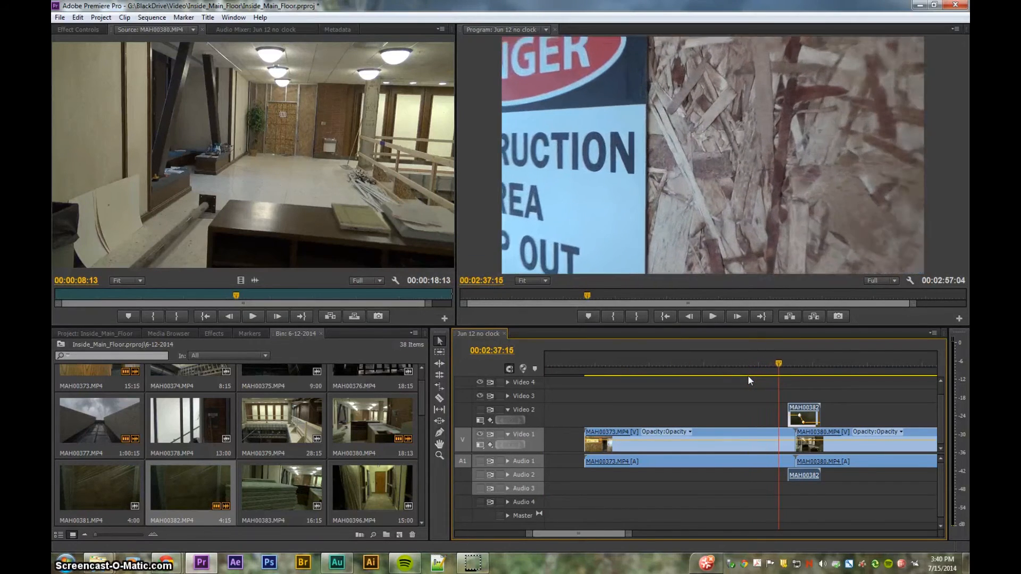
pyautogui.press('Right')
pyautogui.press('Right')
pyautogui.press('Right')
pyautogui.press('Right')
pyautogui.press('Right')
pyautogui.press('Right')
pyautogui.press('Right')
pyautogui.press('Right')
pyautogui.press('Right')
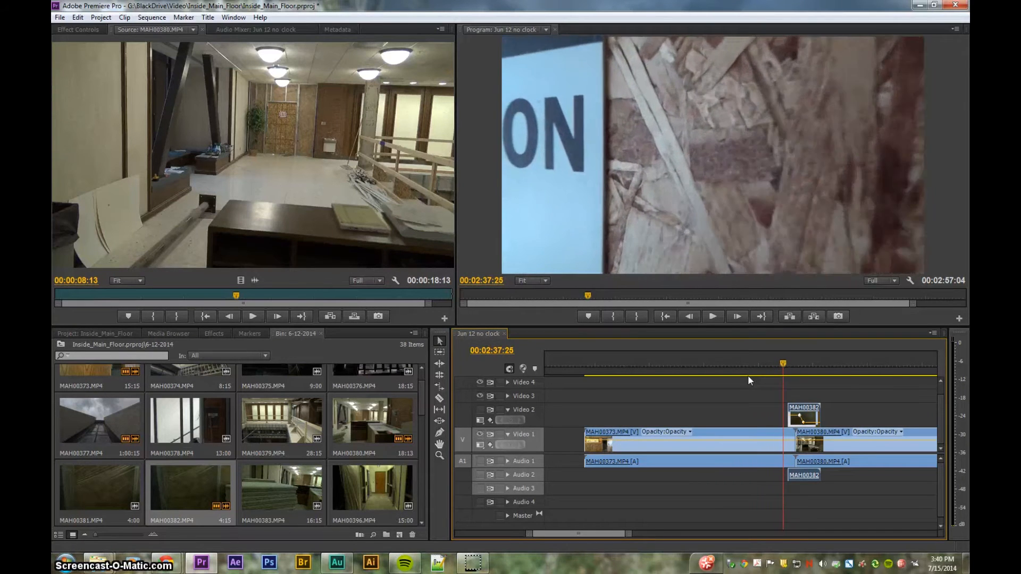
pyautogui.press('Right')
pyautogui.press('Right')
pyautogui.press('Right')
pyautogui.press('Right')
pyautogui.press('Right')
pyautogui.press('Right')
pyautogui.press('Right')
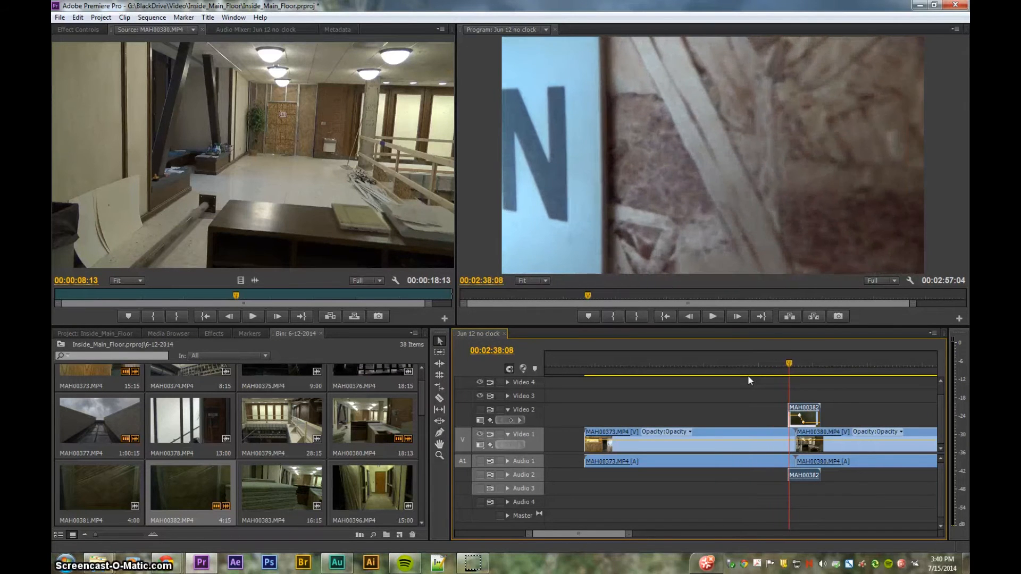
pyautogui.press('Left')
pyautogui.press('Left')
pyautogui.press('Left')
pyautogui.press('Left')
pyautogui.press('Left')
pyautogui.press('Left')
pyautogui.press('Left')
pyautogui.press('Left')
pyautogui.press('Left')
pyautogui.press('Left')
pyautogui.press('Left')
pyautogui.press('Left')
pyautogui.press('Left')
pyautogui.press('Left')
pyautogui.press('Left')
pyautogui.press('Left')
pyautogui.press('Left')
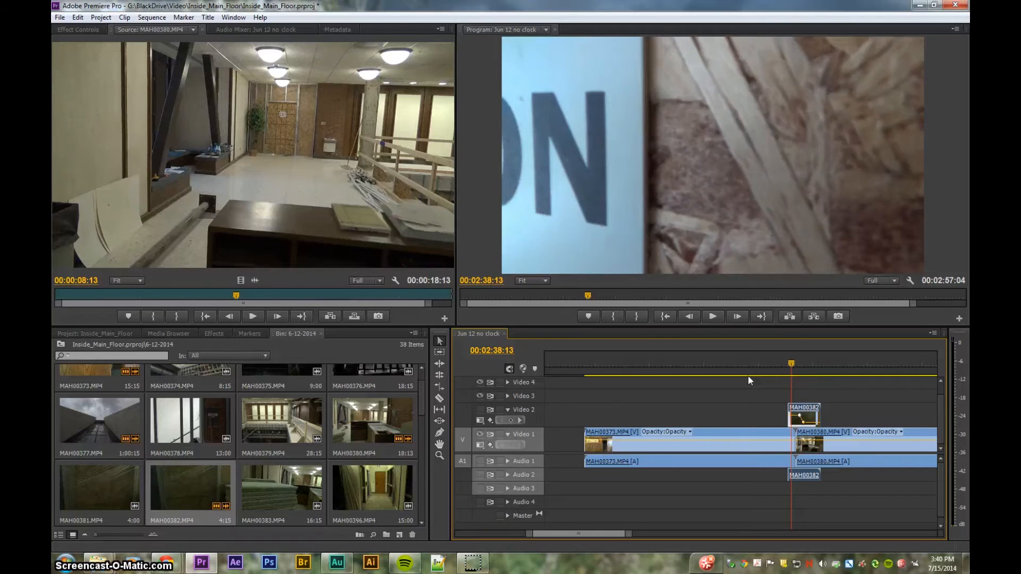
pyautogui.press('Right')
pyautogui.press('Right')
pyautogui.press('Right')
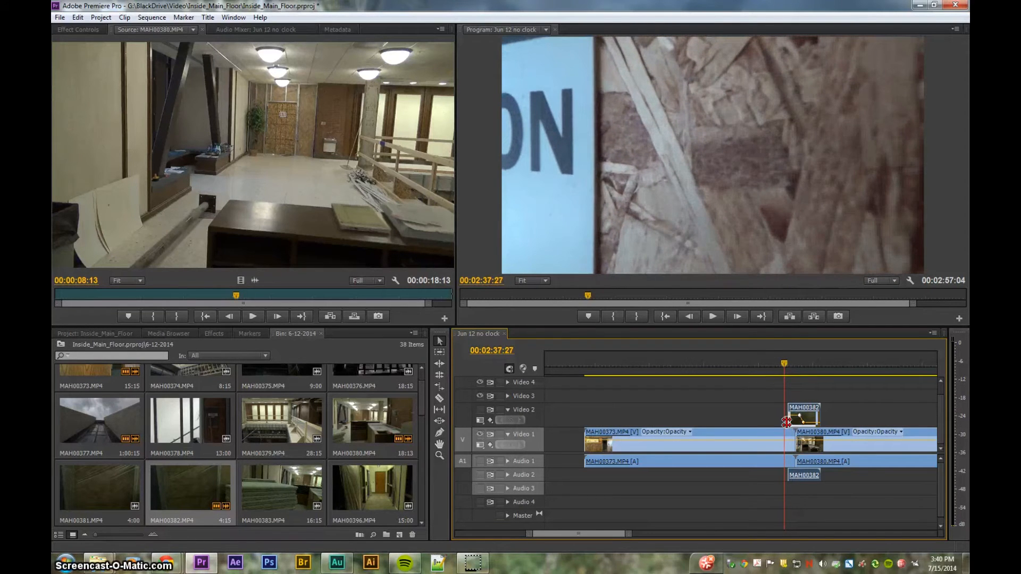
# Ripple-trim the end of MAH00373.MP4 back to 00:02:37:27 and play on into MAH00380.MP4.
pyautogui.moveTo(789, 446); pyautogui.dragTo(783, 445)
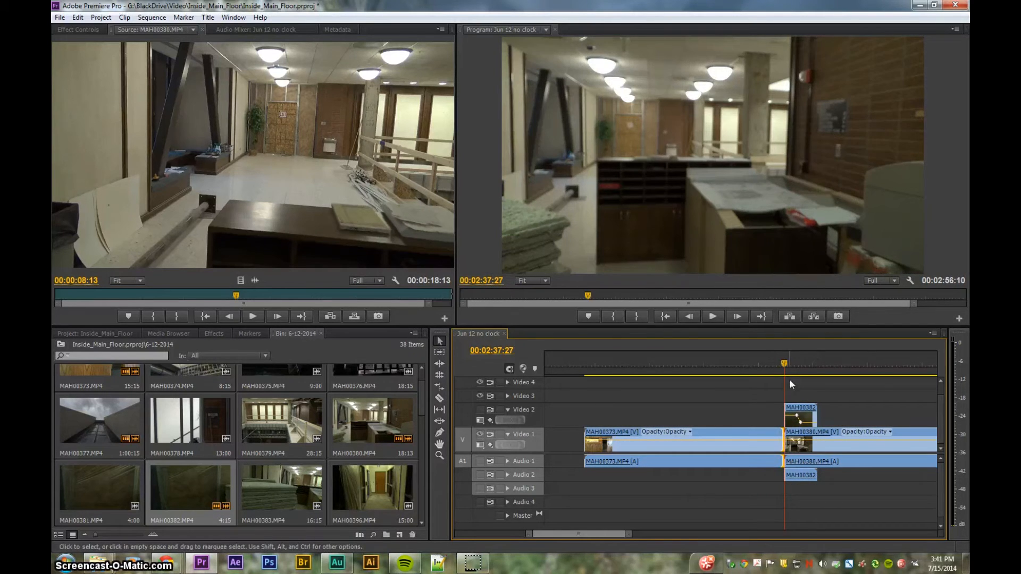
pyautogui.press('space')
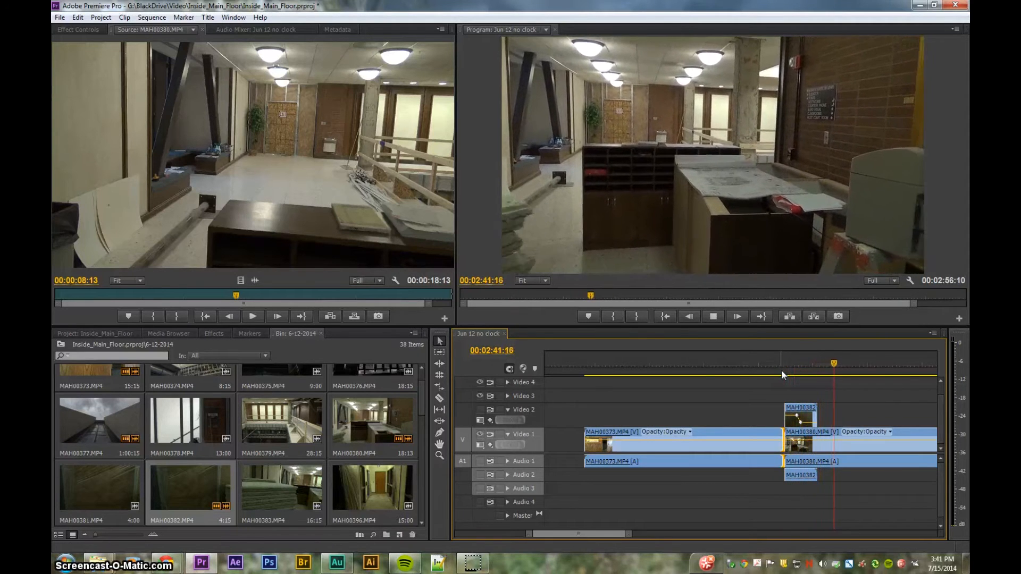
# Find the frame at 00:02:41:27 in MAH00380.MP4 and ripple-trim the clip's start to it.
pyautogui.press('space')
pyautogui.press('Left')
pyautogui.press('Left')
pyautogui.press('Left')
pyautogui.press('Left')
pyautogui.press('Left')
pyautogui.press('Left')
pyautogui.press('Right')
pyautogui.click(798, 448)
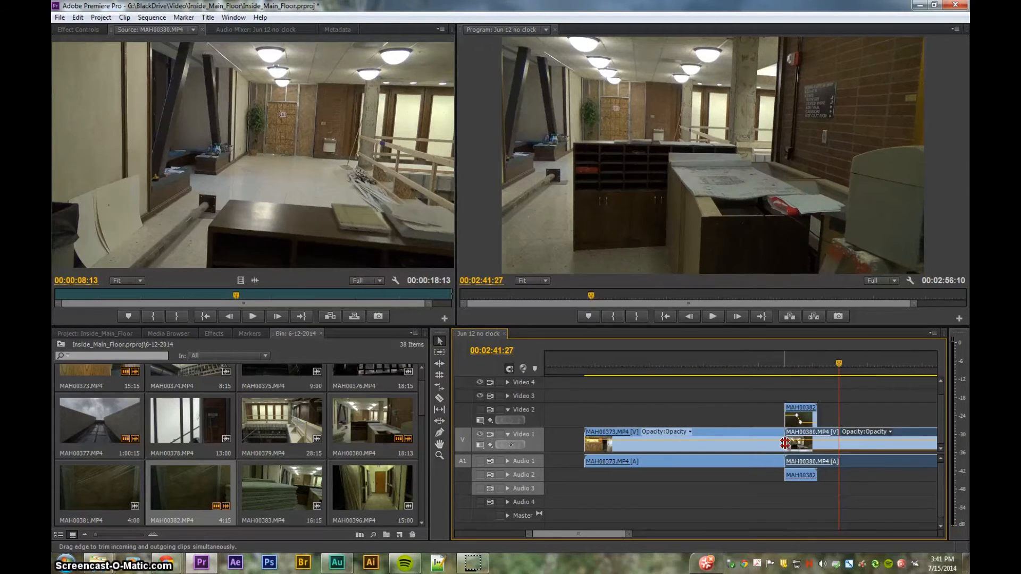
pyautogui.moveTo(790, 443); pyautogui.dragTo(843, 443)
# Move the MAH00382.MP4 clip on Video 2 back over the cut, starting at 00:02:37:12, and scrub to just before it.
pyautogui.click(755, 417)
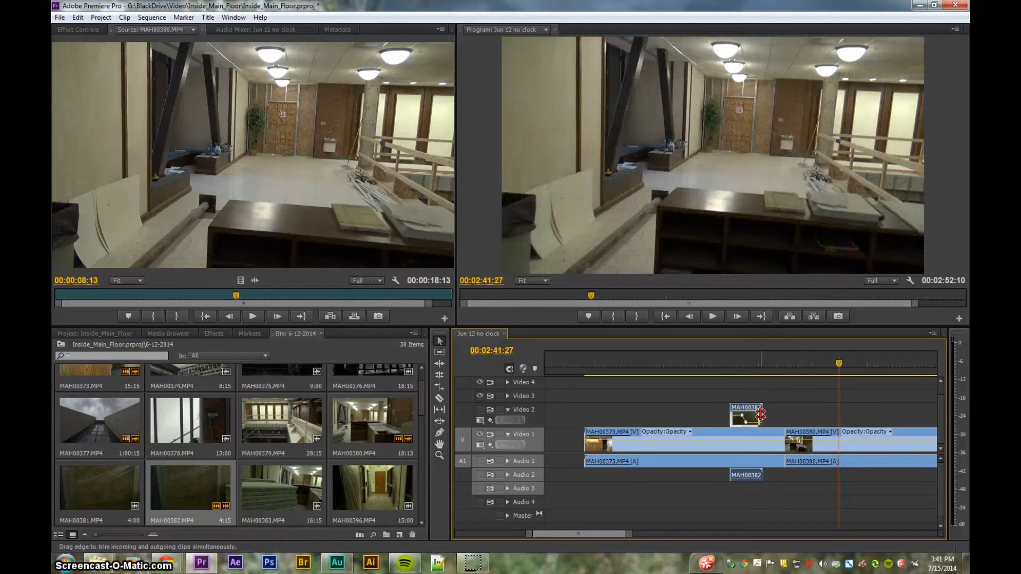
pyautogui.moveTo(771, 419); pyautogui.dragTo(797, 416)
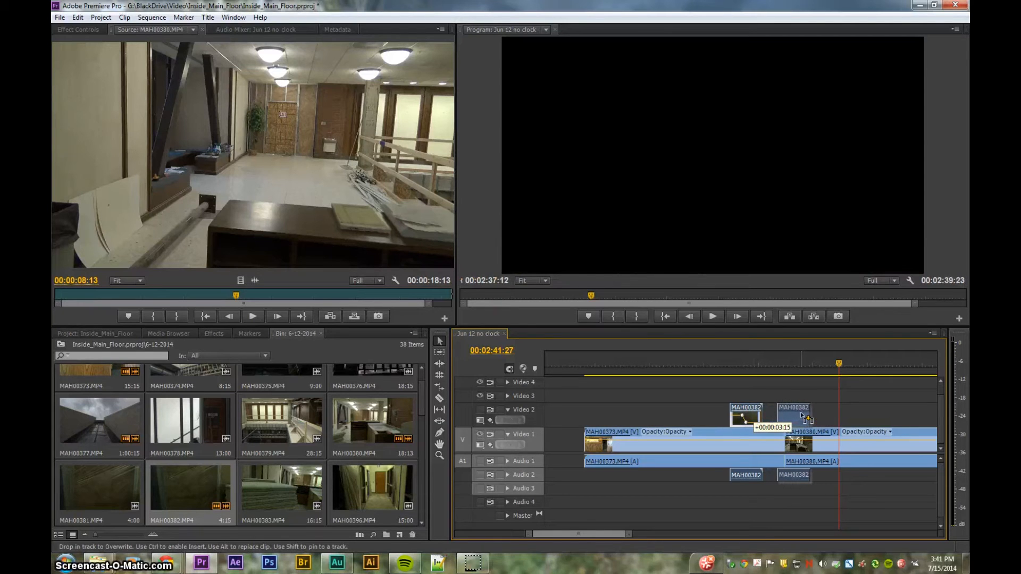
pyautogui.click(785, 362)
pyautogui.moveTo(785, 363); pyautogui.dragTo(775, 369)
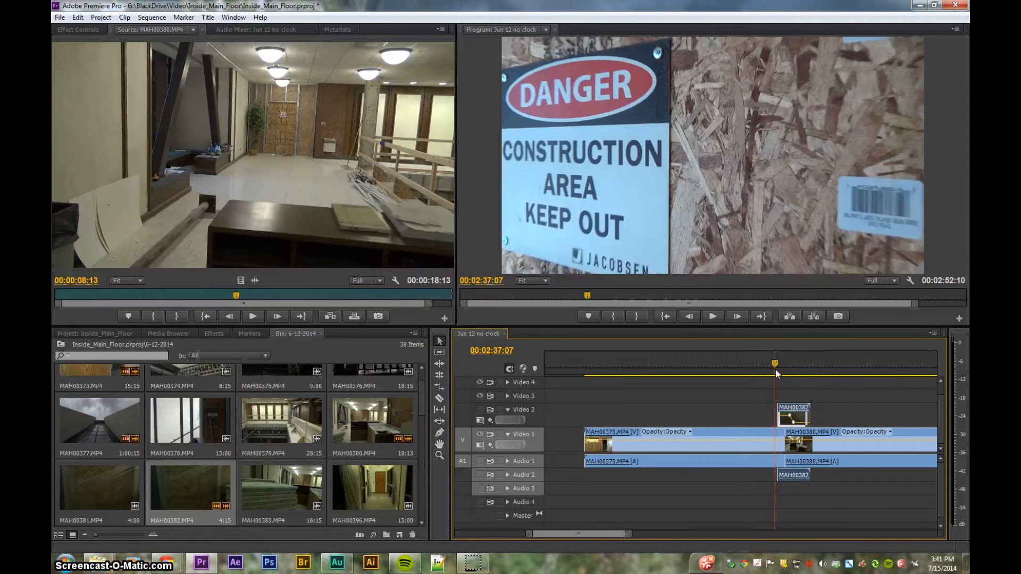
# Show Video 2 again and compare the frames around the start of MAH00382.MP4, leaving the playhead at 00:02:37:12.
pyautogui.press('=')
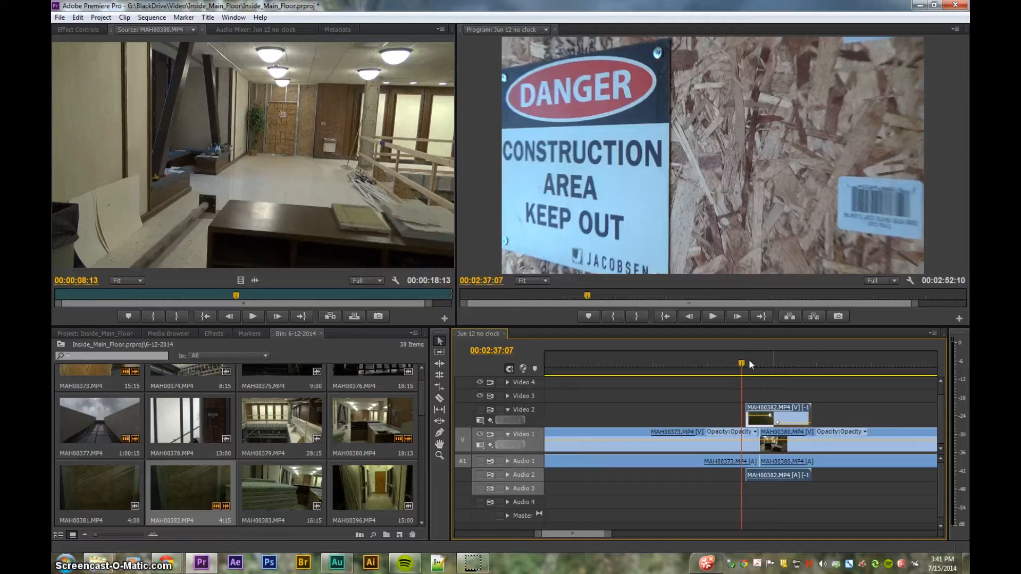
pyautogui.moveTo(746, 364); pyautogui.dragTo(747, 371)
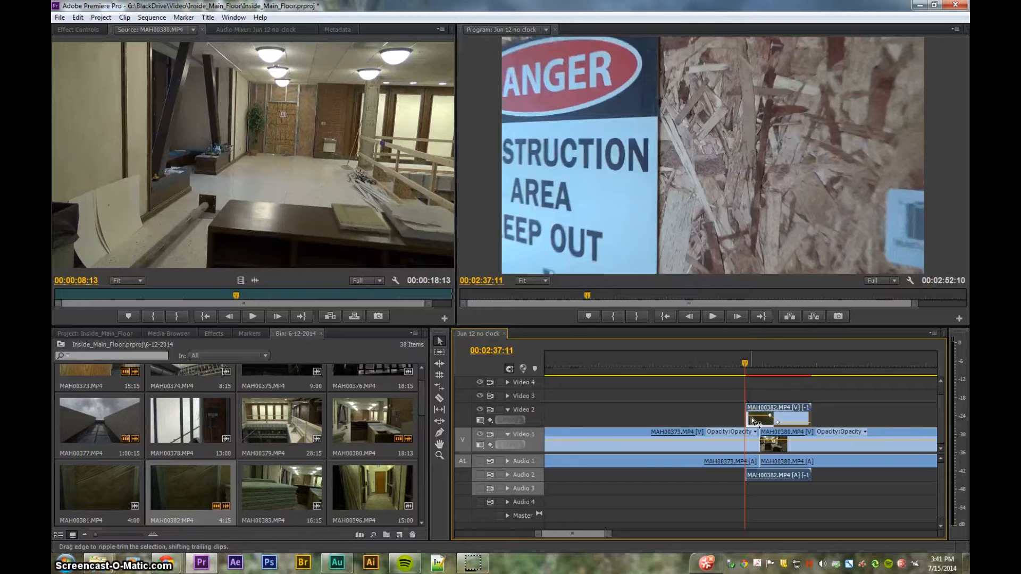
pyautogui.press('Right')
pyautogui.press('Left')
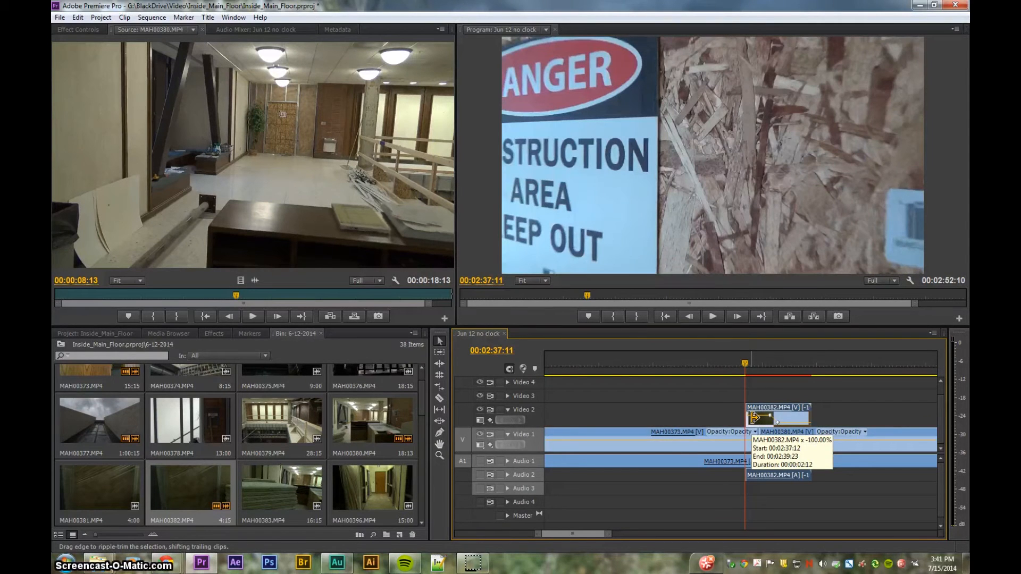
pyautogui.click(733, 444)
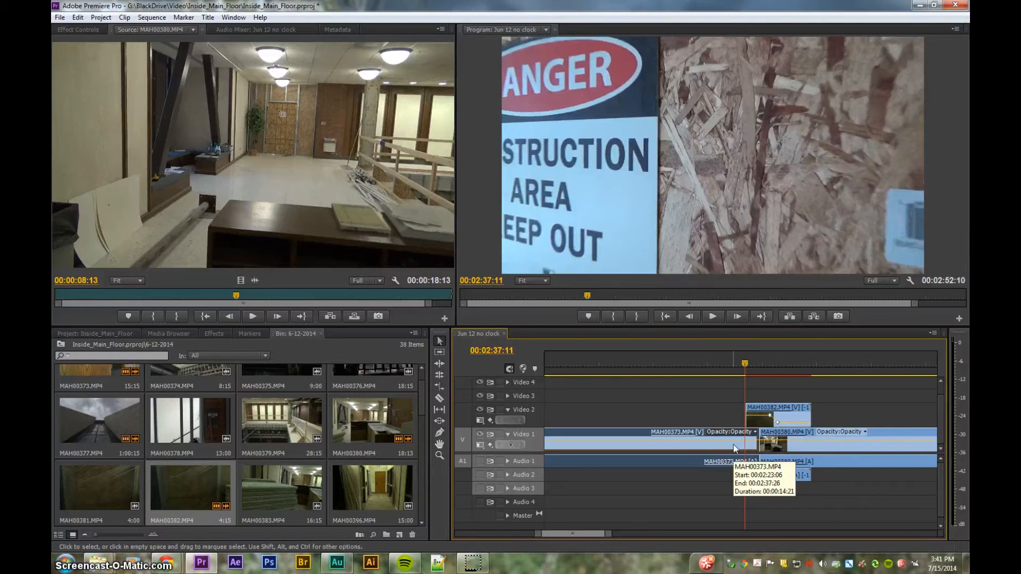
pyautogui.press('Right')
pyautogui.press('Left')
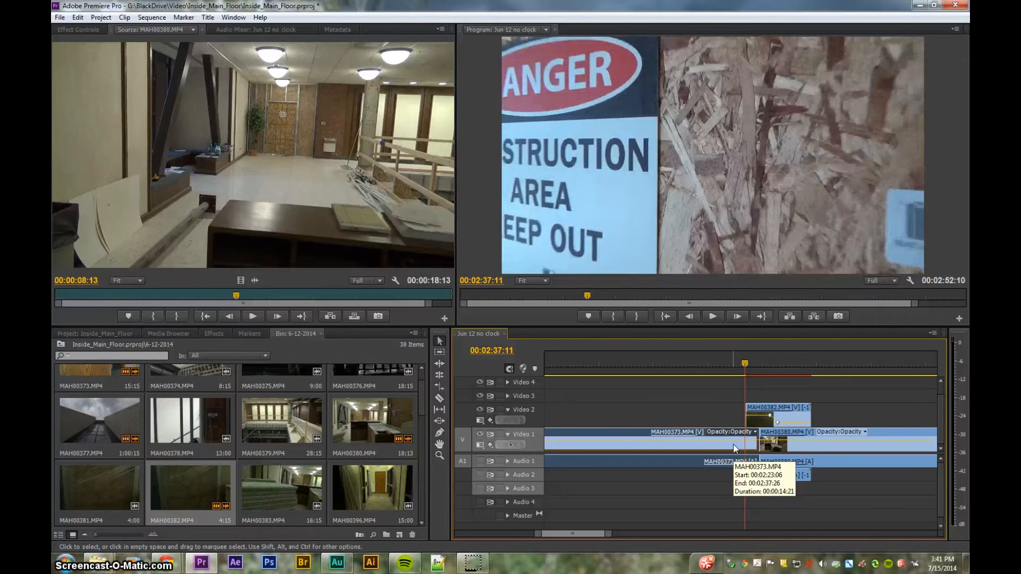
pyautogui.press('Right')
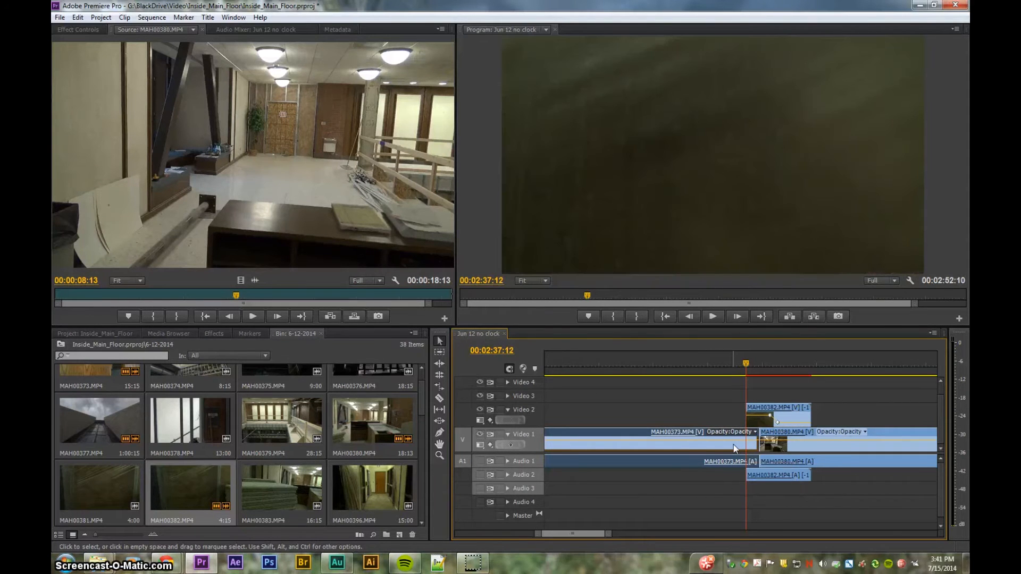
# Add an opacity keyframe shortly after the start of MAH00382.MP4 and make the clip fade in from fully transparent at 00:02:37:12.
pyautogui.press('=')
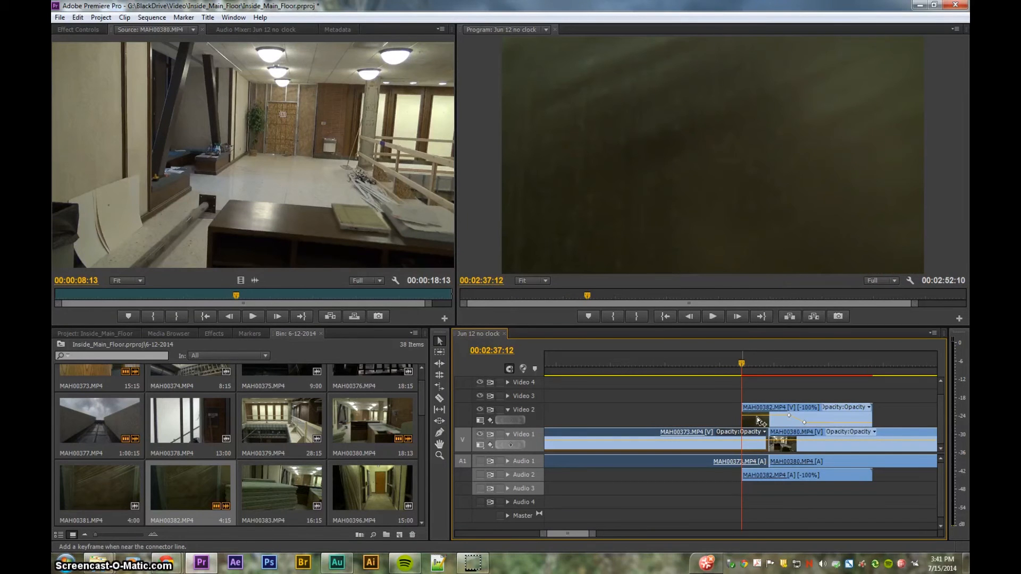
pyautogui.keyDown('ctrl'); pyautogui.click(757, 416); pyautogui.keyUp('ctrl')
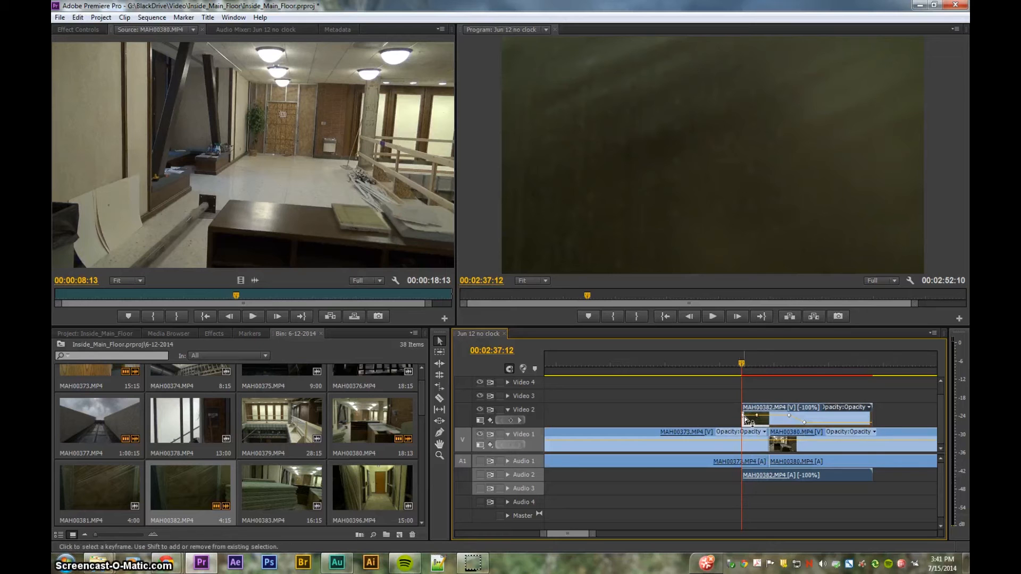
pyautogui.moveTo(742, 420); pyautogui.dragTo(771, 420)
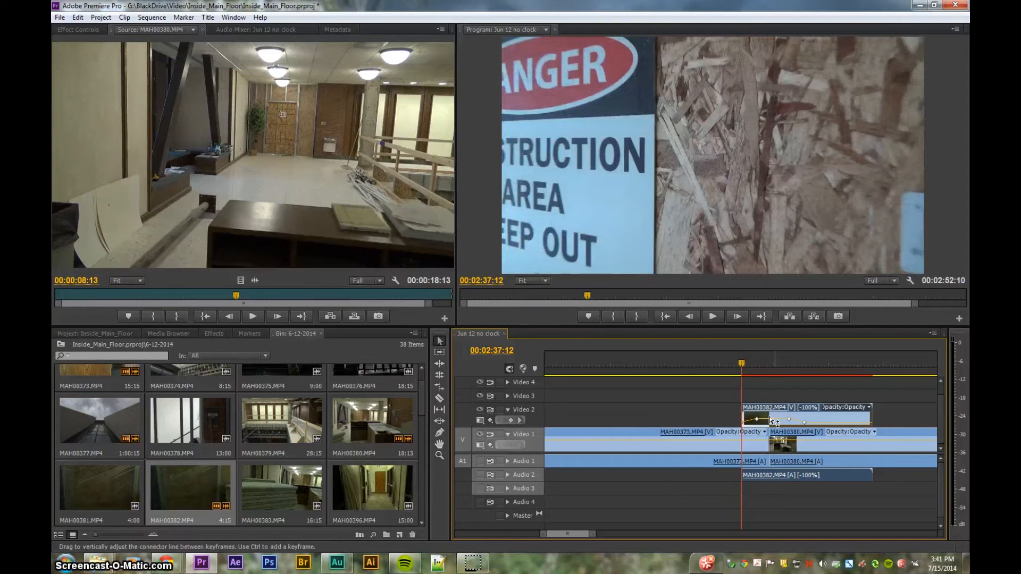
# Examine the fade-in of MAH00382.MP4 and the cut beneath it frame by frame between 00:02:37:12 and 00:02:37:29.
pyautogui.press('Right')
pyautogui.press('Right')
pyautogui.press('Right')
pyautogui.press('Right')
pyautogui.press('Right')
pyautogui.press('Right')
pyautogui.press('Right')
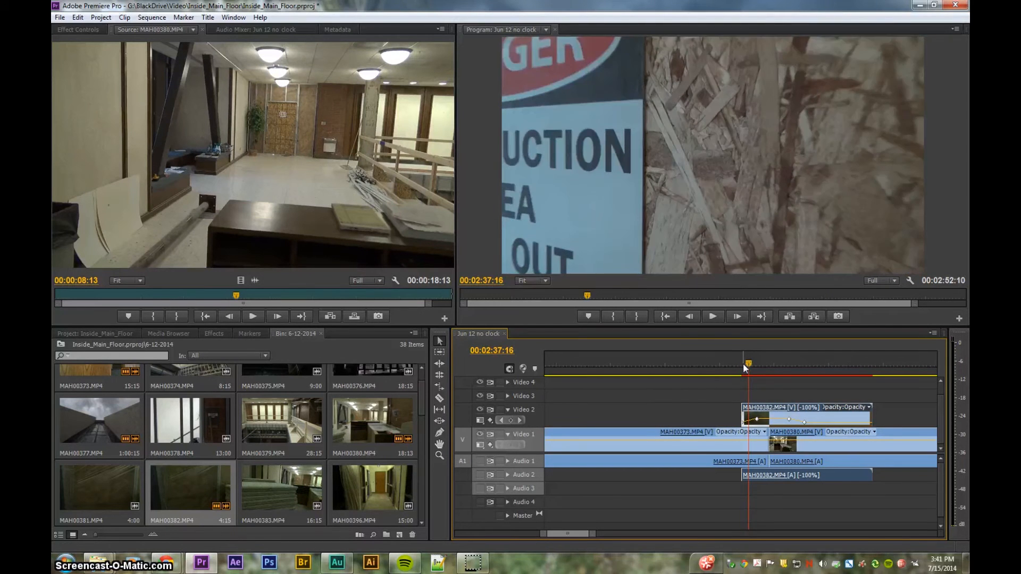
pyautogui.press('Right')
pyautogui.press('Right')
pyautogui.press('Right')
pyautogui.press('Right')
pyautogui.press('Right')
pyautogui.press('Right')
pyautogui.press('Right')
pyautogui.press('Right')
pyautogui.press('Right')
pyautogui.press('Right')
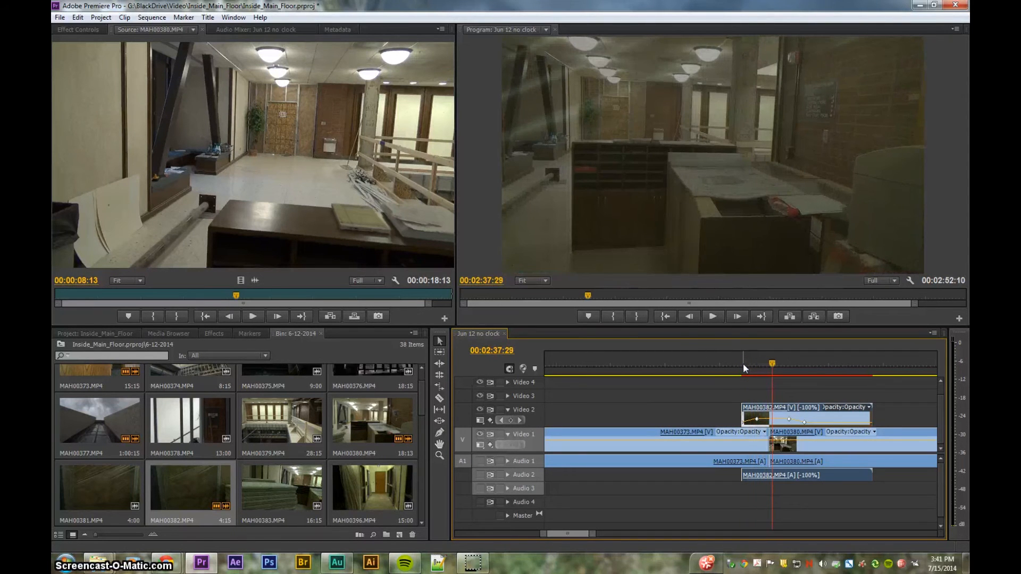
pyautogui.press('Left')
pyautogui.press('Left')
pyautogui.press('Left')
pyautogui.press('Left')
pyautogui.press('Left')
pyautogui.press('Left')
pyautogui.press('Left')
pyautogui.press('Left')
pyautogui.press('Left')
pyautogui.press('Left')
pyautogui.press('Left')
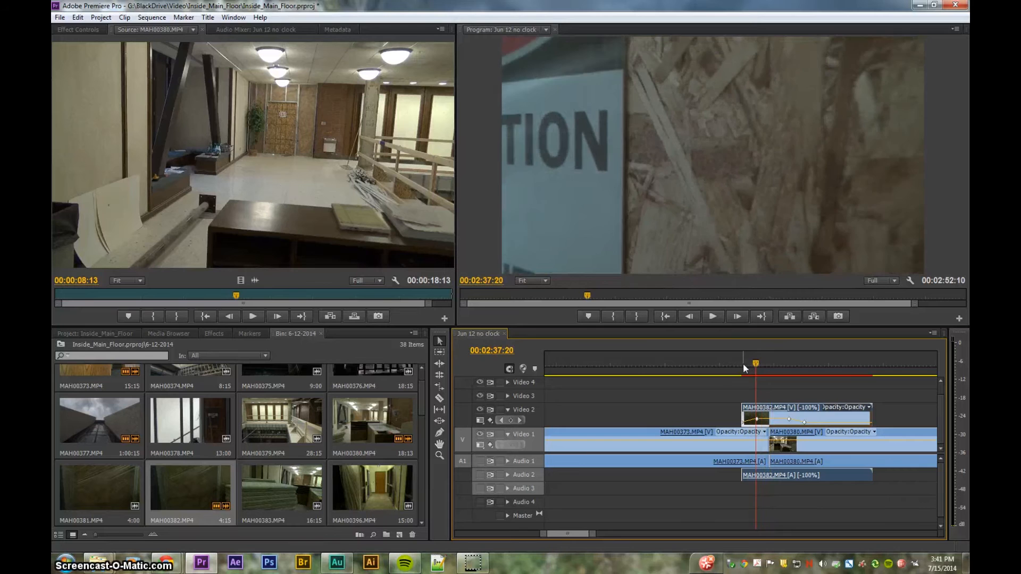
pyautogui.press('Left')
pyautogui.press('Left')
pyautogui.press('Left')
pyautogui.press('Left')
pyautogui.press('Left')
pyautogui.press('Right')
pyautogui.press('Right')
pyautogui.press('Right')
pyautogui.press('Right')
pyautogui.press('Right')
pyautogui.press('Right')
pyautogui.press('Right')
pyautogui.press('Right')
pyautogui.press('Right')
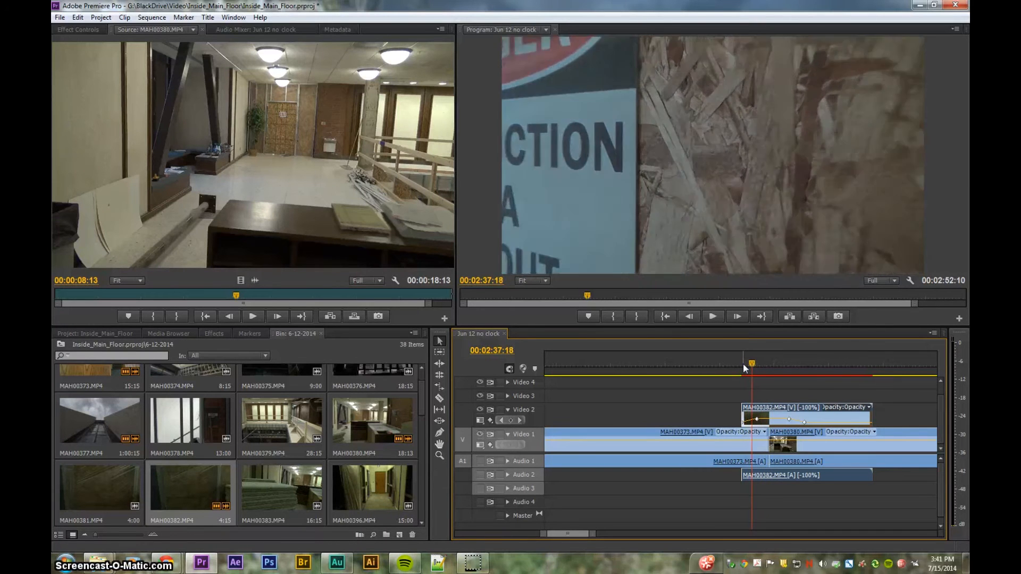
pyautogui.press('Right')
pyautogui.press('Right')
pyautogui.press('Right')
pyautogui.press('Right')
pyautogui.press('Right')
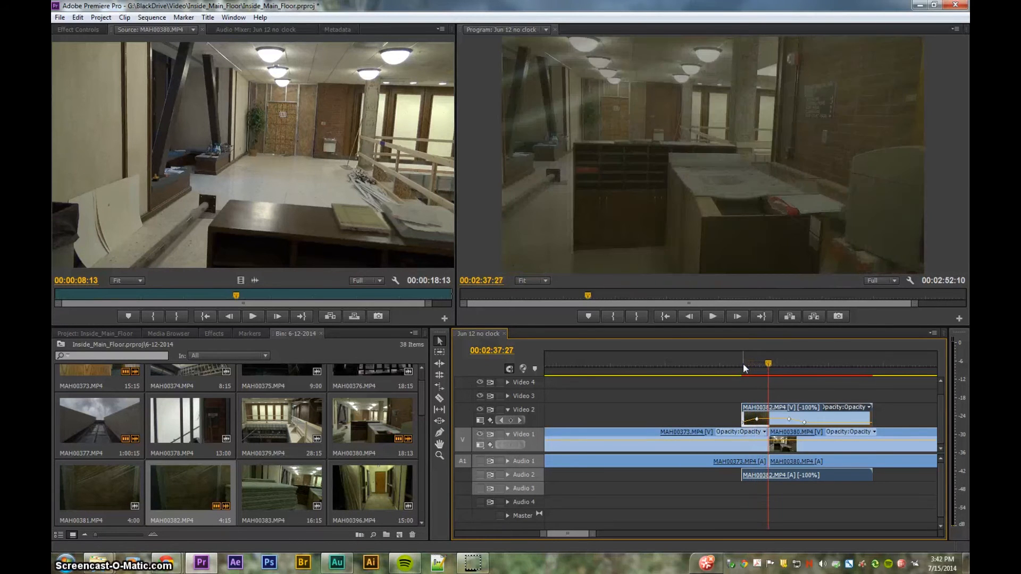
pyautogui.press('Left')
pyautogui.press('Right')
pyautogui.press('Left')
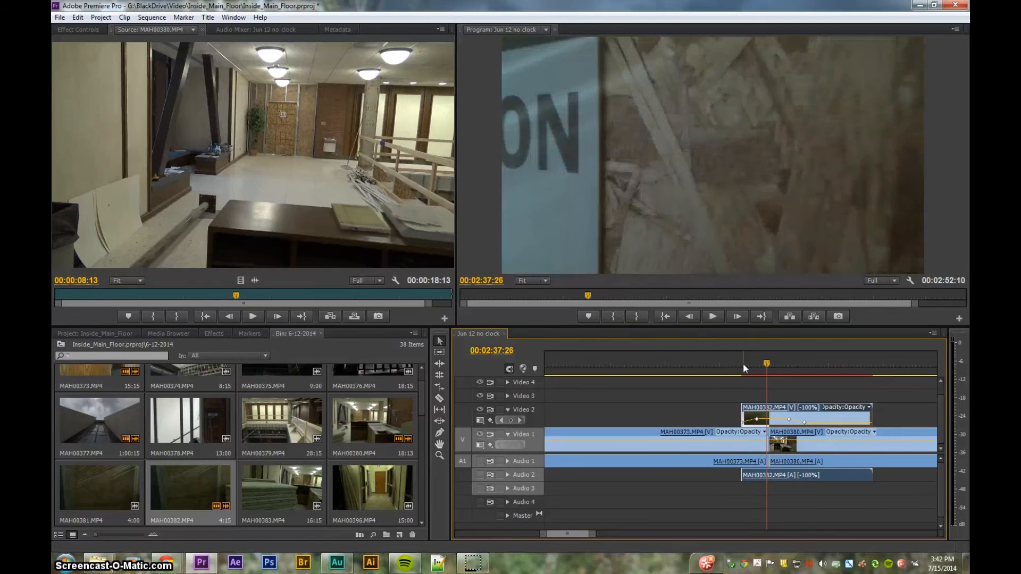
# Return to 00:02:37:19 and raise the early opacity keyframe of MAH00382.MP4 so the overlay covers the underlying clip more strongly.
pyautogui.press('Left')
pyautogui.press('Left')
pyautogui.press('Left')
pyautogui.press('Left')
pyautogui.press('Left')
pyautogui.press('Left')
pyautogui.press('Left')
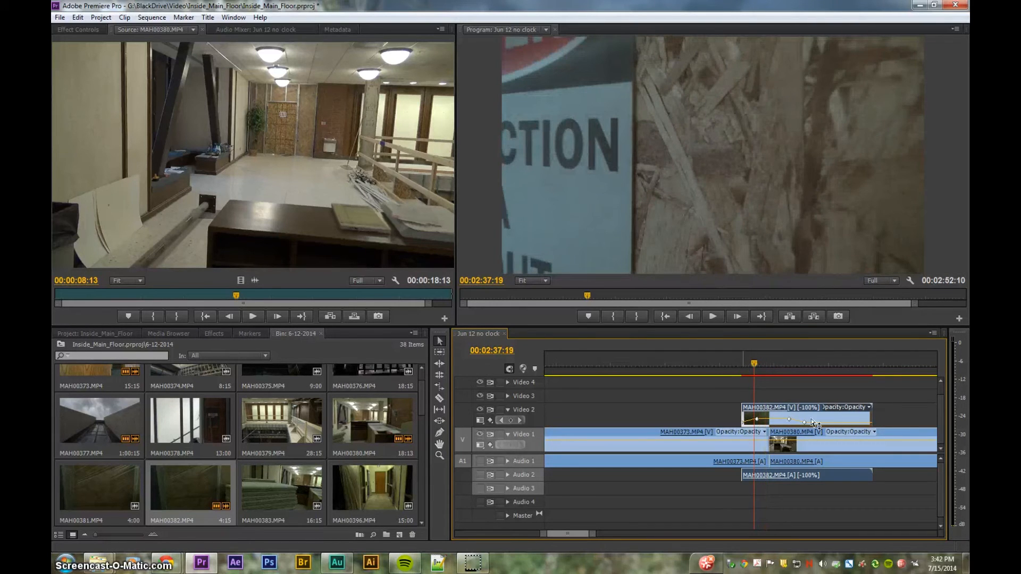
pyautogui.moveTo(756, 419); pyautogui.dragTo(790, 417)
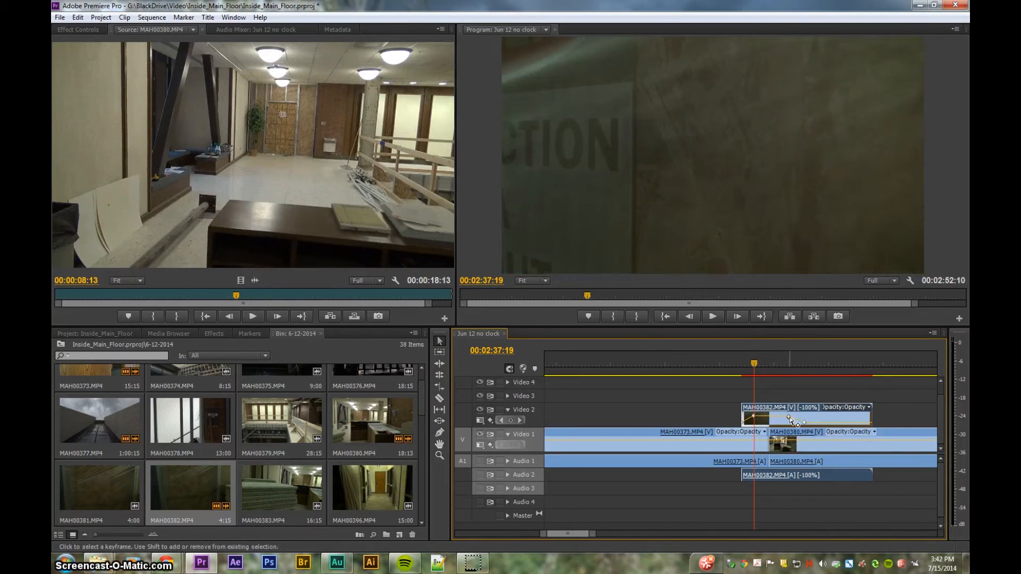
# Search the effects for "cross" and apply a Cross Dissolve to the Video 1 cut between MAH00373.MP4 and MAH00380.MP4.
pyautogui.click(767, 442)
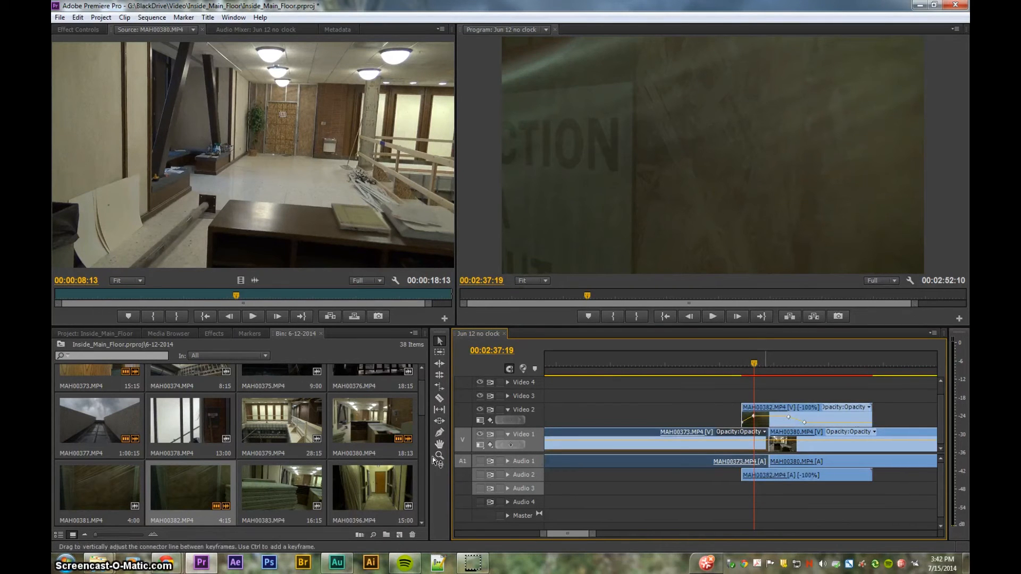
pyautogui.click(214, 333)
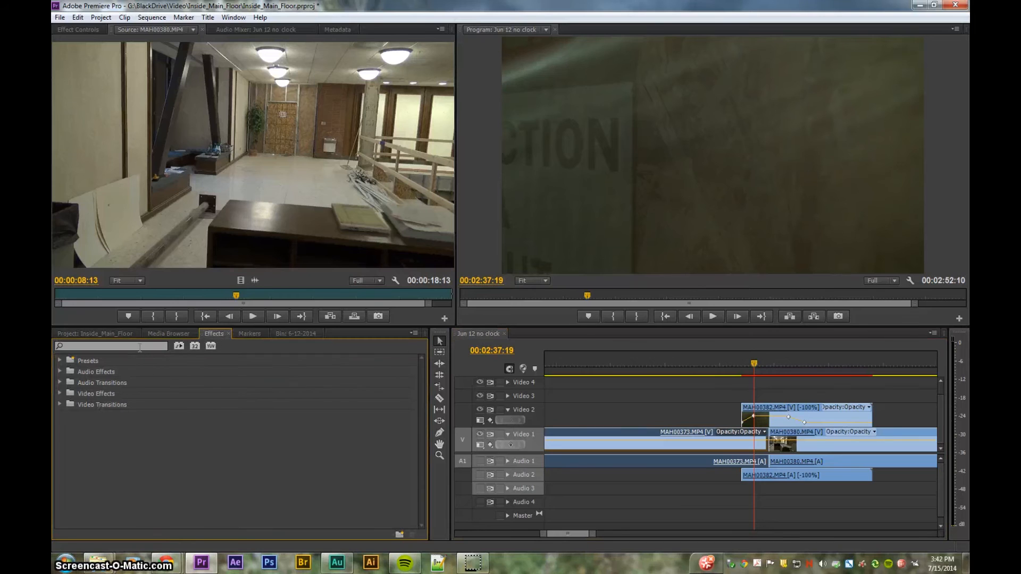
pyautogui.write('cross')
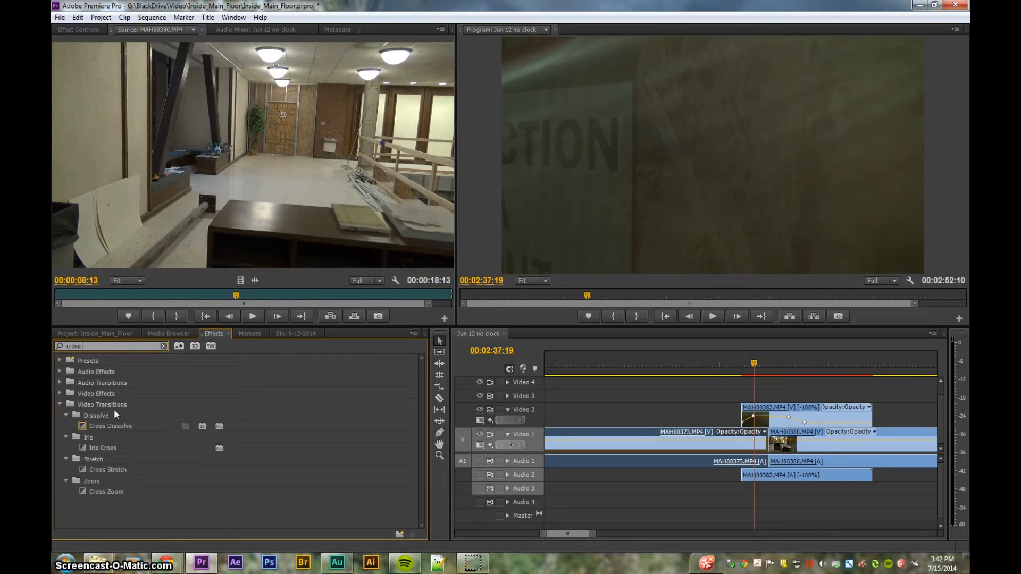
pyautogui.moveTo(755, 430); pyautogui.dragTo(781, 433)
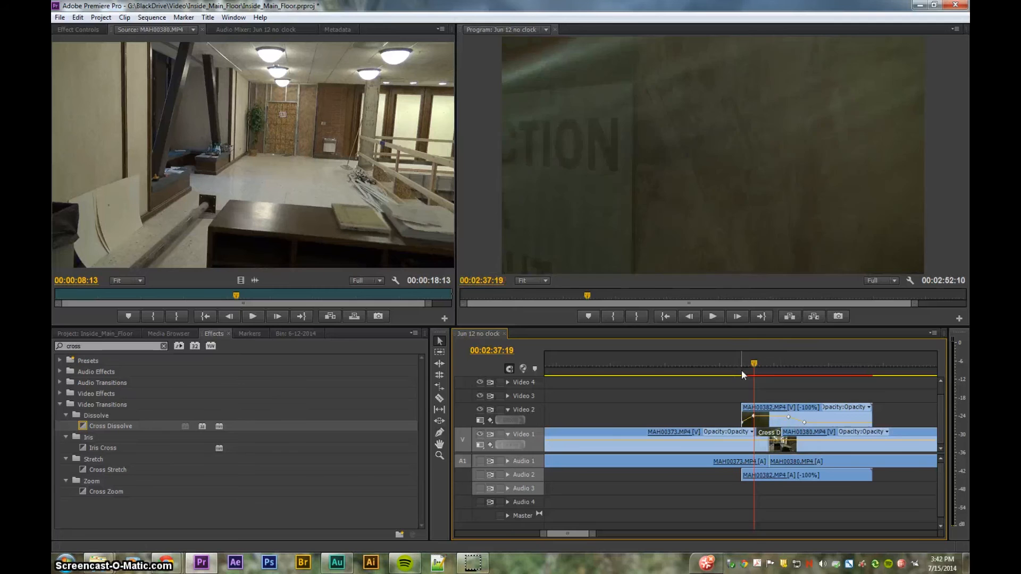
# Examine the Cross Dissolve under MAH00382.MP4 frame by frame, back and forth from the overlay's start to 00:02:38:09.
pyautogui.click(741, 370)
pyautogui.press('Right')
pyautogui.press('Right')
pyautogui.press('Right')
pyautogui.press('Right')
pyautogui.press('Right')
pyautogui.press('Right')
pyautogui.press('Right')
pyautogui.press('Right')
pyautogui.press('Right')
pyautogui.press('Right')
pyautogui.press('Right')
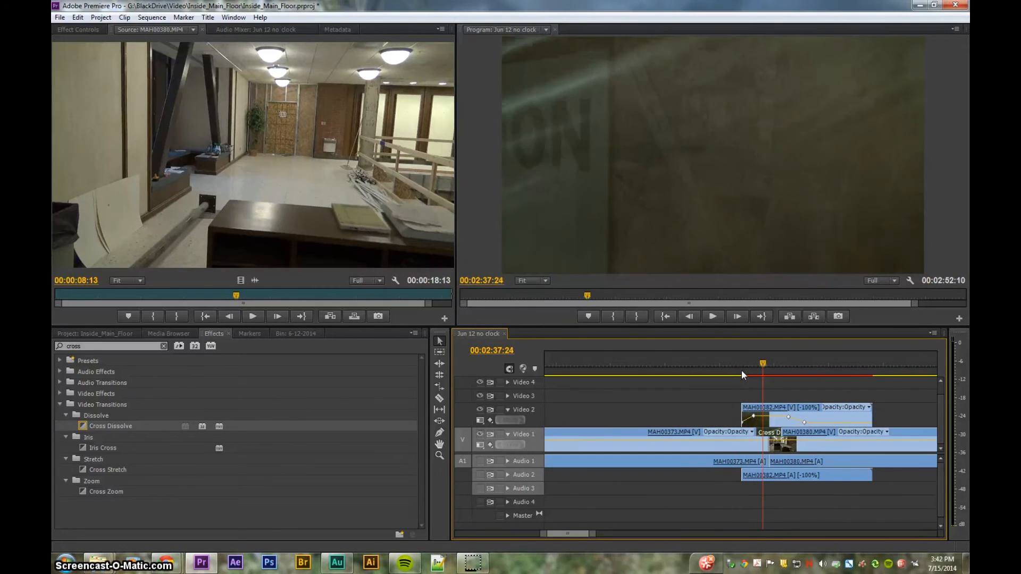
pyautogui.press('Left')
pyautogui.press('Left')
pyautogui.press('Left')
pyautogui.press('Left')
pyautogui.press('Left')
pyautogui.press('Left')
pyautogui.press('Left')
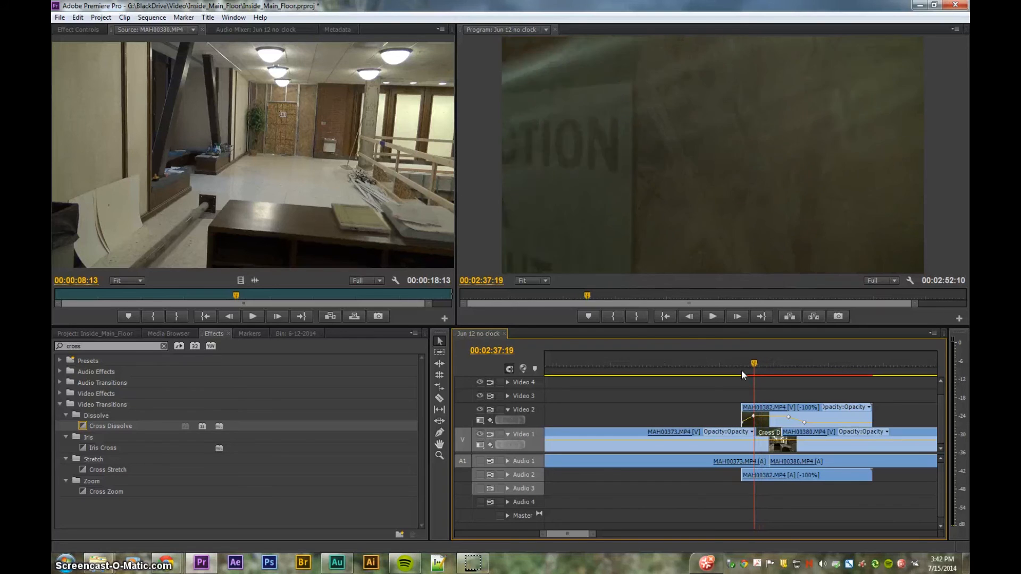
pyautogui.press('Right')
pyautogui.press('Right')
pyautogui.press('Right')
pyautogui.press('Right')
pyautogui.press('Right')
pyautogui.press('Right')
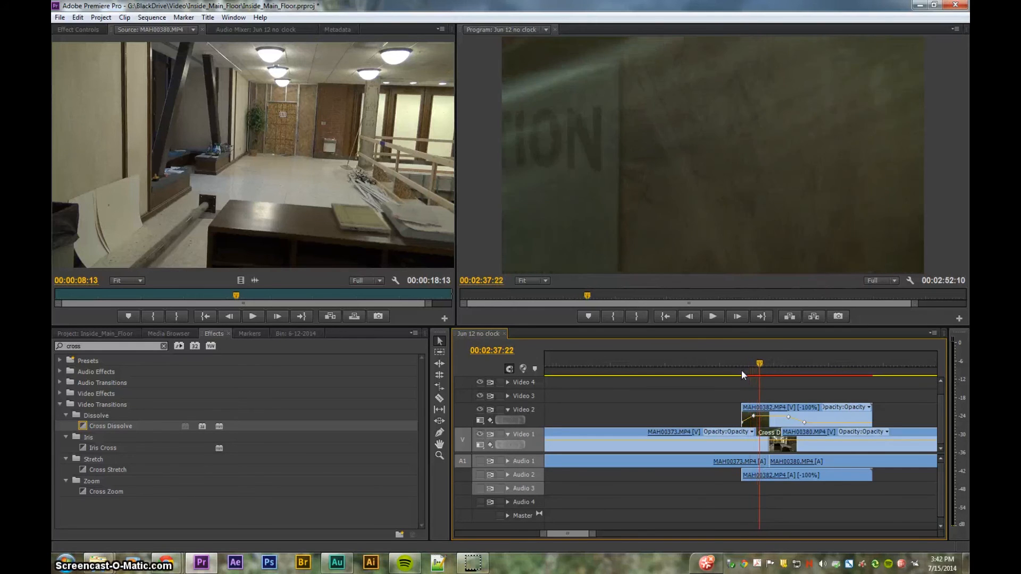
pyautogui.press('Right')
pyautogui.press('Right')
pyautogui.press('Right')
pyautogui.press('Right')
pyautogui.press('Right')
pyautogui.press('Right')
pyautogui.press('Right')
pyautogui.press('Right')
pyautogui.press('Right')
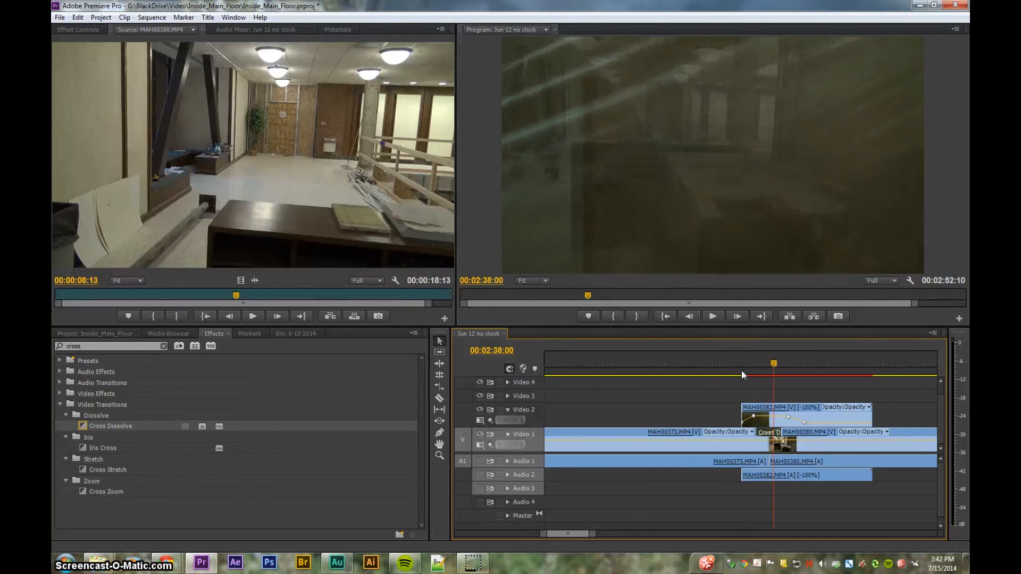
pyautogui.press('Right')
pyautogui.press('Right')
pyautogui.press('Right')
pyautogui.press('Right')
pyautogui.press('Right')
pyautogui.press('Right')
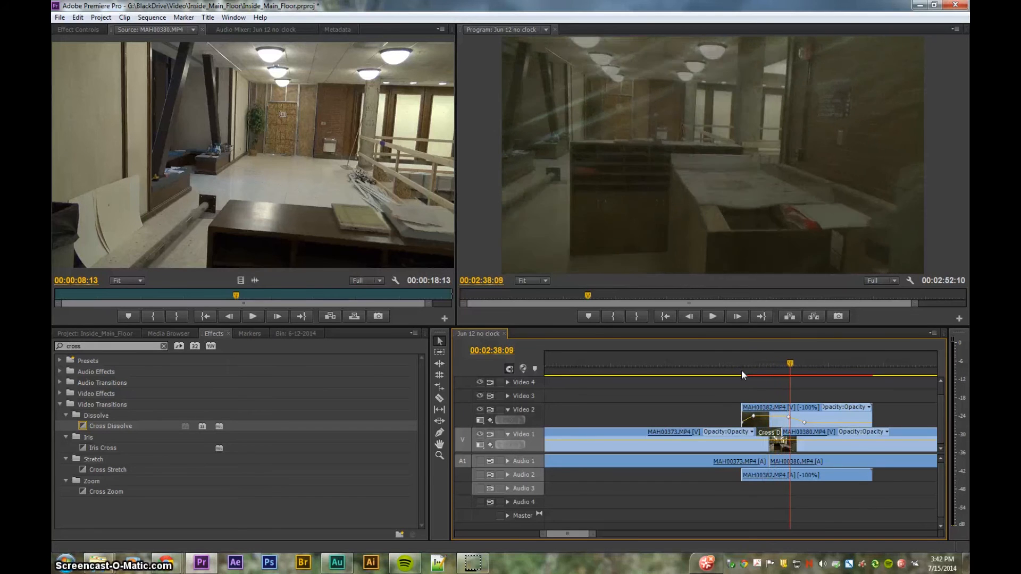
pyautogui.press('Left')
pyautogui.press('Left')
pyautogui.press('Left')
pyautogui.press('Left')
pyautogui.press('Left')
pyautogui.press('Left')
pyautogui.press('Left')
pyautogui.press('Left')
pyautogui.press('Left')
pyautogui.press('Left')
pyautogui.press('Left')
pyautogui.press('Left')
pyautogui.press('Left')
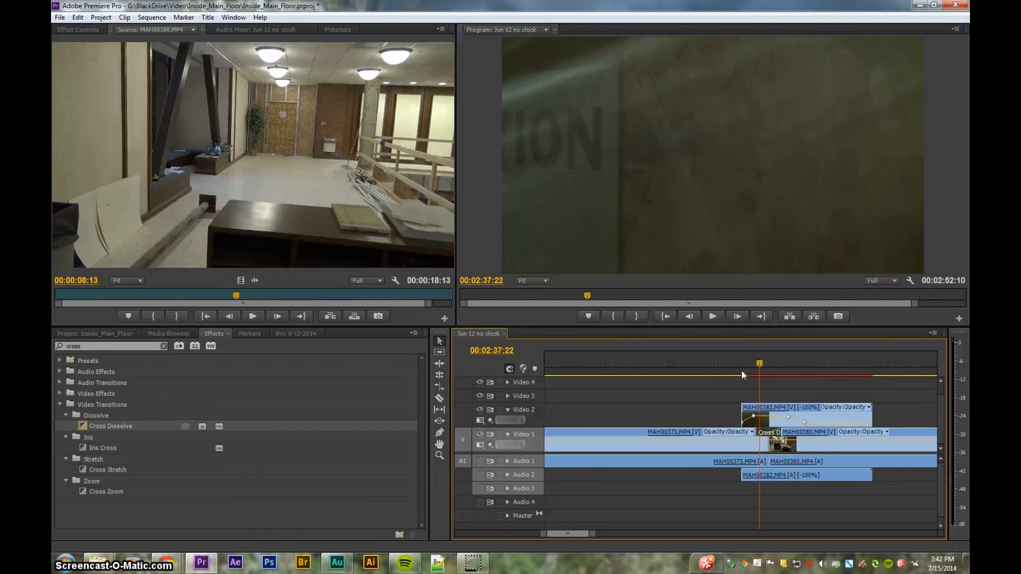
pyautogui.press('Left')
pyautogui.press('Left')
pyautogui.press('Left')
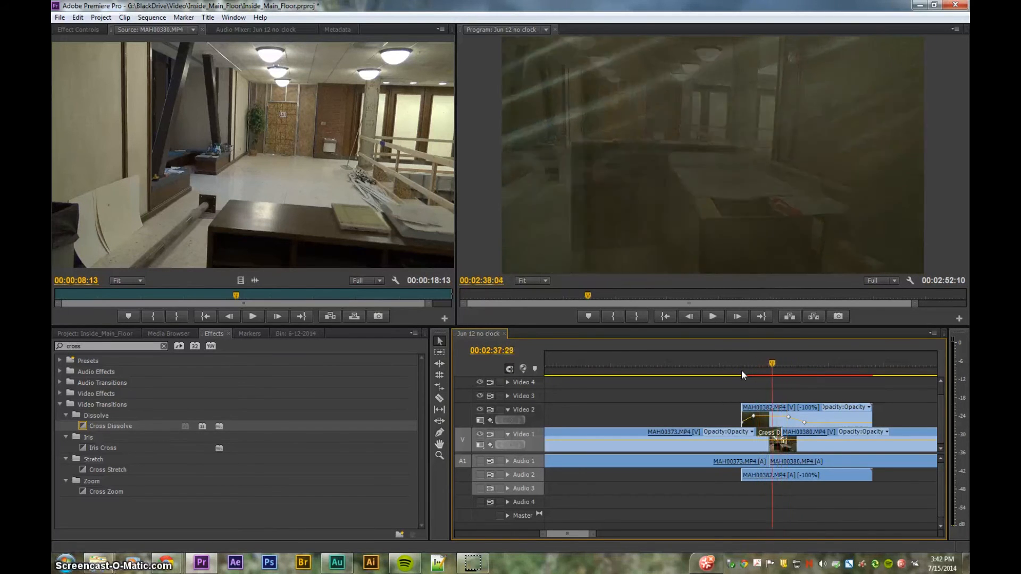
# Trim the start of the Cross Dissolve to about 00:02:37:25 and play through the transition.
pyautogui.press('=')
pyautogui.press('=')
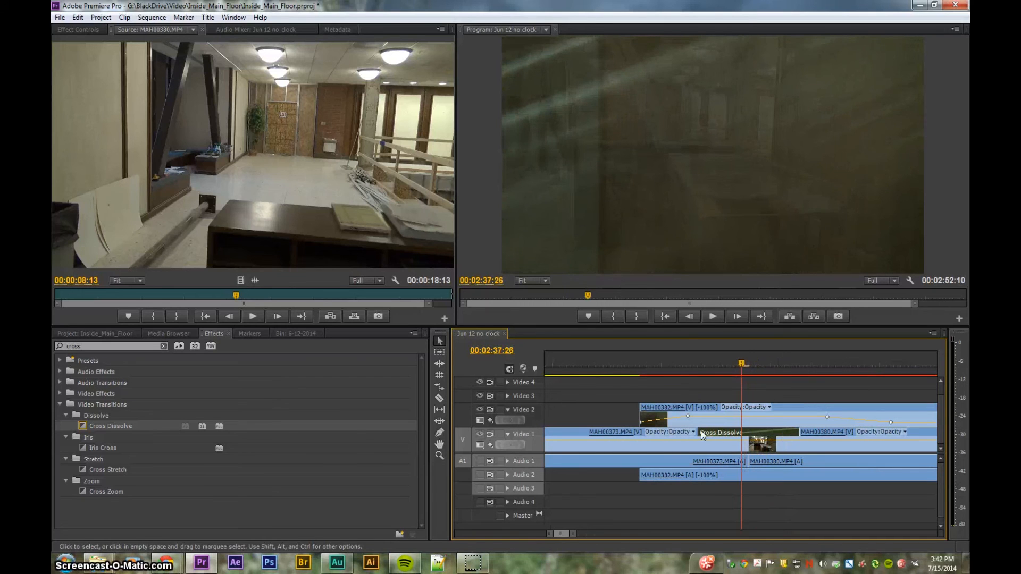
pyautogui.moveTo(700, 431); pyautogui.dragTo(736, 432)
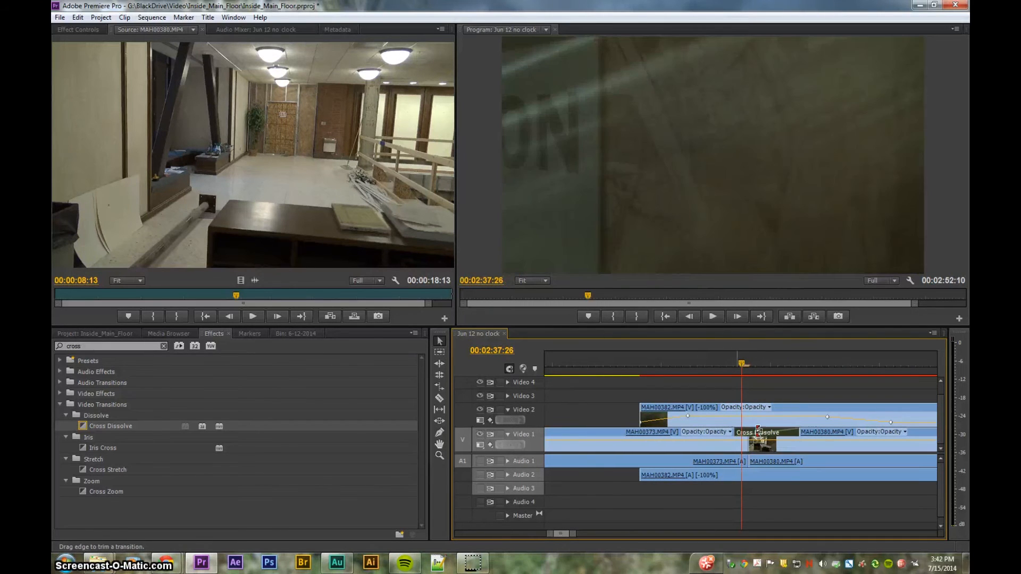
pyautogui.moveTo(738, 362); pyautogui.dragTo(699, 367)
pyautogui.press('space')
# Shorten the Cross Dissolve further so it runs from 00:02:37:24 to about 00:02:37:29 across the cut.
pyautogui.press('Left')
pyautogui.press('Left')
pyautogui.press('Left')
pyautogui.press('Left')
pyautogui.press('Left')
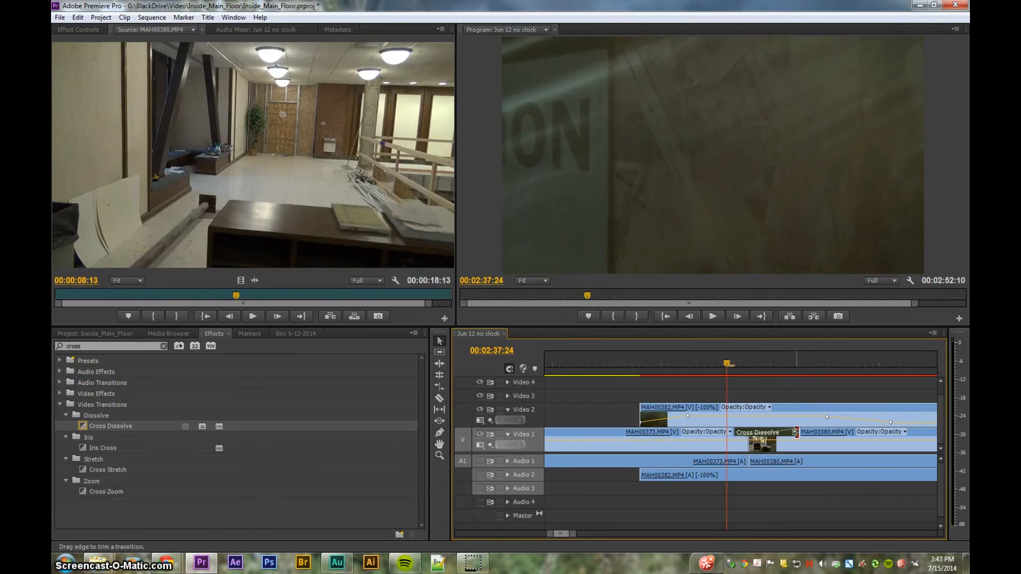
pyautogui.moveTo(782, 432); pyautogui.dragTo(729, 432)
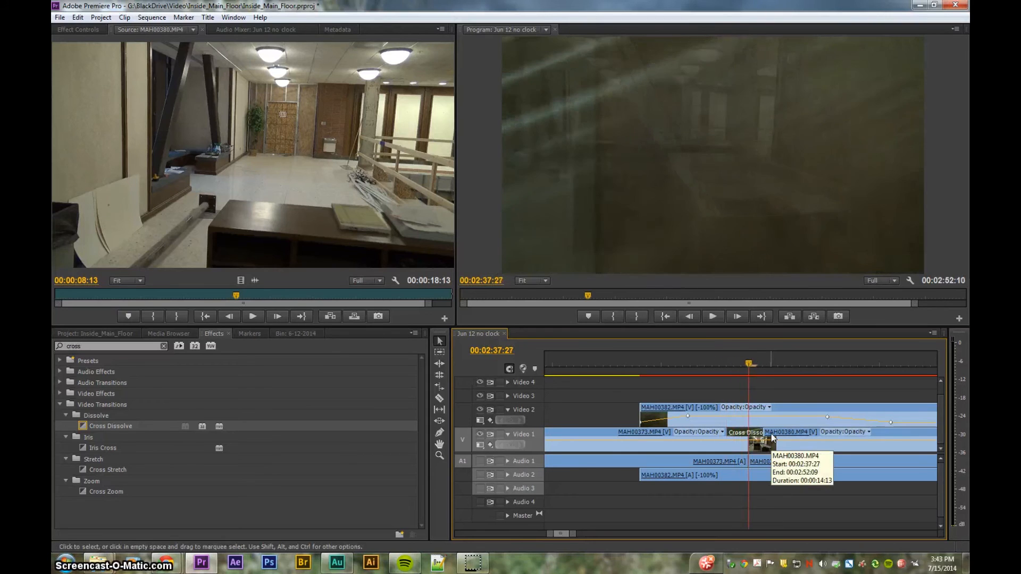
# Play the shortened Cross Dissolve and step back through its frames to check the blend.
pyautogui.press('space')
pyautogui.press('Left')
pyautogui.press('Left')
pyautogui.press('Left')
pyautogui.press('Left')
pyautogui.press('Left')
pyautogui.press('Left')
pyautogui.press('Left')
pyautogui.press('Left')
pyautogui.press('Left')
pyautogui.press('Left')
pyautogui.press('Left')
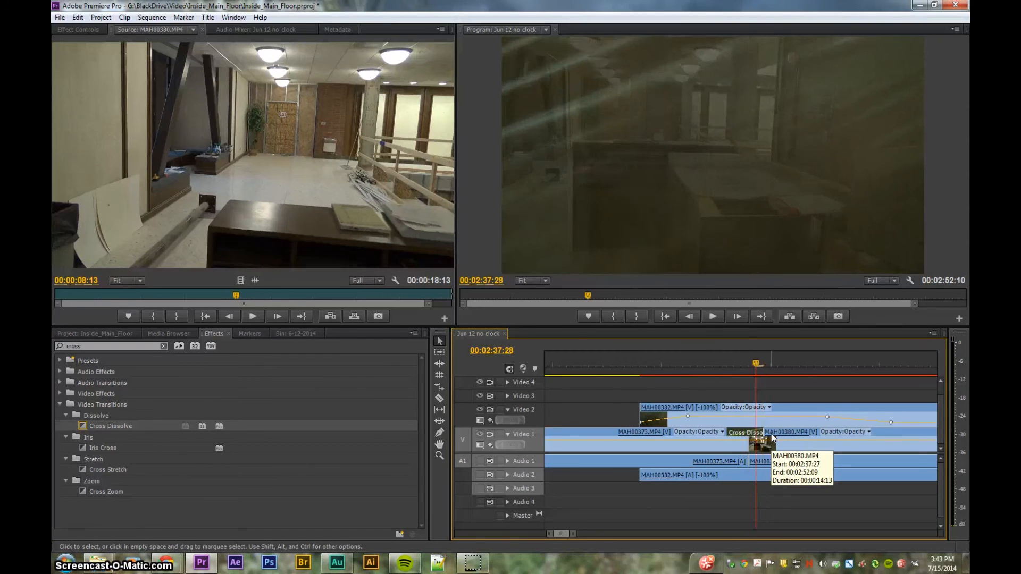
pyautogui.press('space')
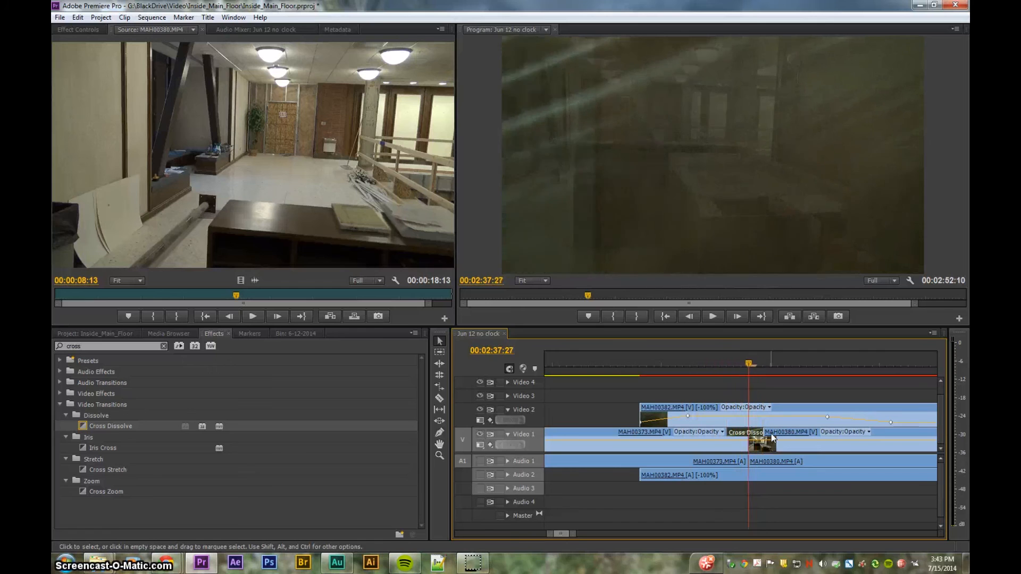
# Move MAH00382.MP4 on Video 2 to start at 00:02:37:24, in line with the Cross Dissolve, and check the frames before it.
pyautogui.press('Left')
pyautogui.press('Left')
pyautogui.press('Left')
pyautogui.press('Left')
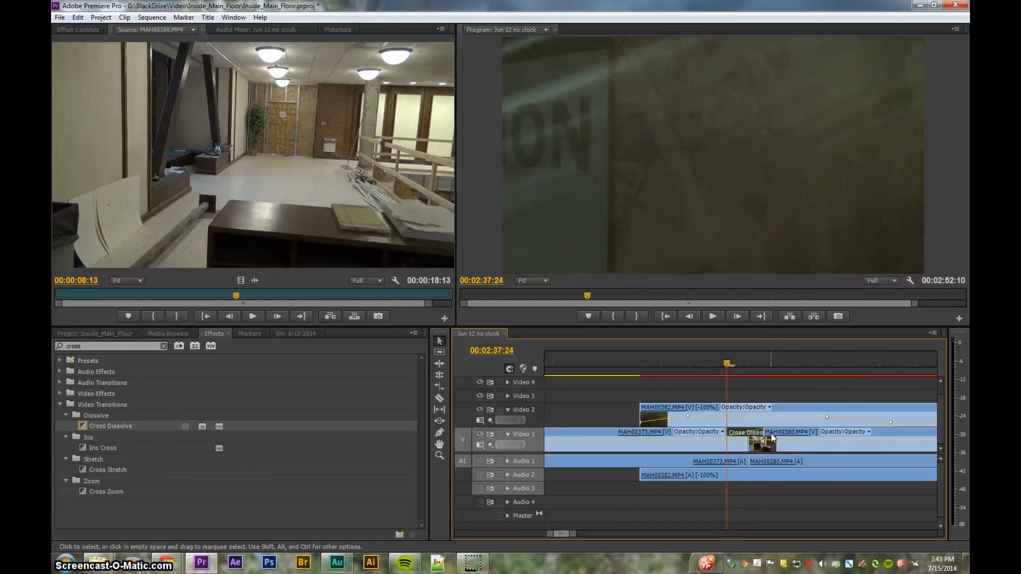
pyautogui.moveTo(688, 415); pyautogui.dragTo(771, 407)
pyautogui.press('Left')
pyautogui.press('Left')
pyautogui.press('Left')
pyautogui.press('Left')
pyautogui.press('Right')
pyautogui.press('Right')
pyautogui.press('Right')
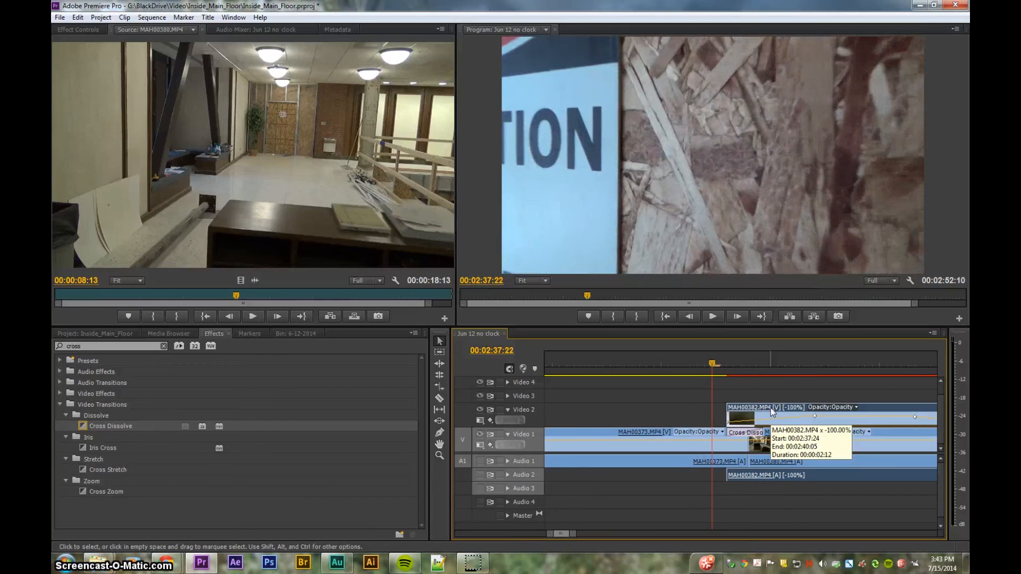
# Step back to 00:02:37:15 and forward to 00:02:37:23 to examine the frames just before MAH00382.MP4 begins.
pyautogui.press('Left')
pyautogui.press('Left')
pyautogui.press('Left')
pyautogui.press('Left')
pyautogui.press('Left')
pyautogui.press('Left')
pyautogui.press('Left')
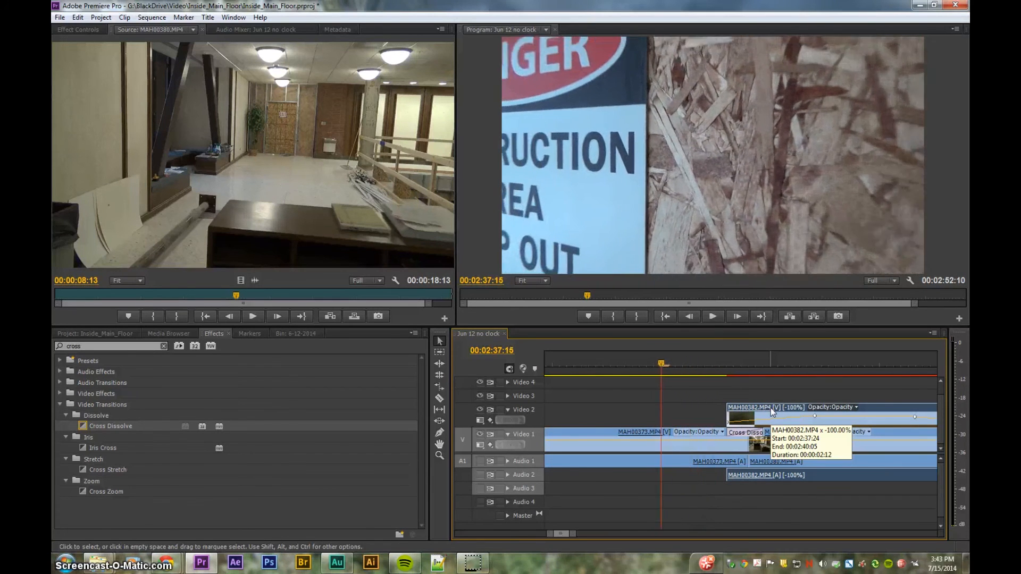
pyautogui.press('Right')
pyautogui.press('Right')
pyautogui.press('Right')
pyautogui.press('Right')
pyautogui.press('Right')
pyautogui.press('Right')
pyautogui.press('Right')
pyautogui.press('Right')
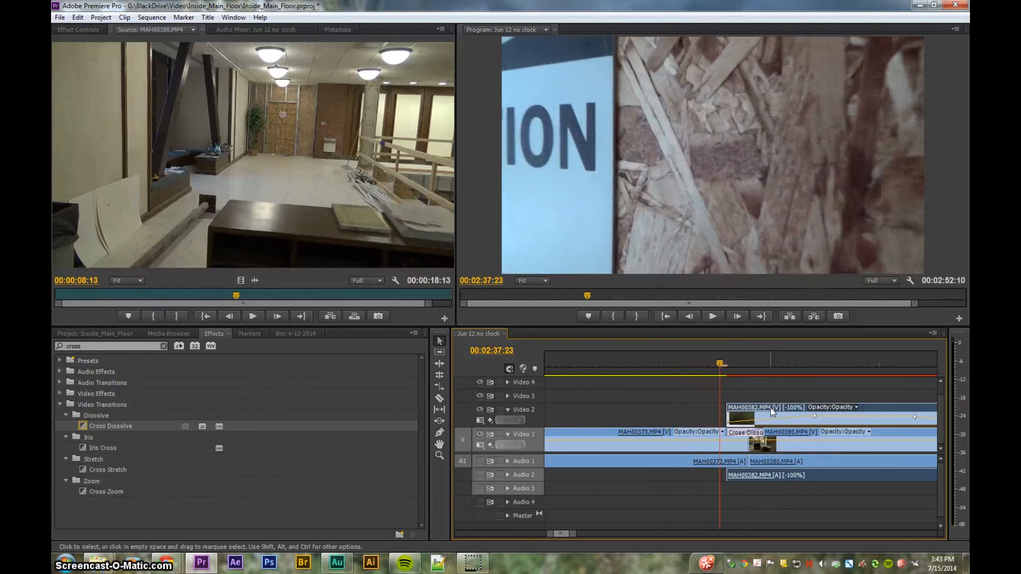
# Start MAH00382.MP4 at 00:02:37:22, move its fade-in keyframe to about 00:02:37:26 at roughly 69% opacity, and check the playback.
pyautogui.moveTo(761, 413); pyautogui.dragTo(743, 420)
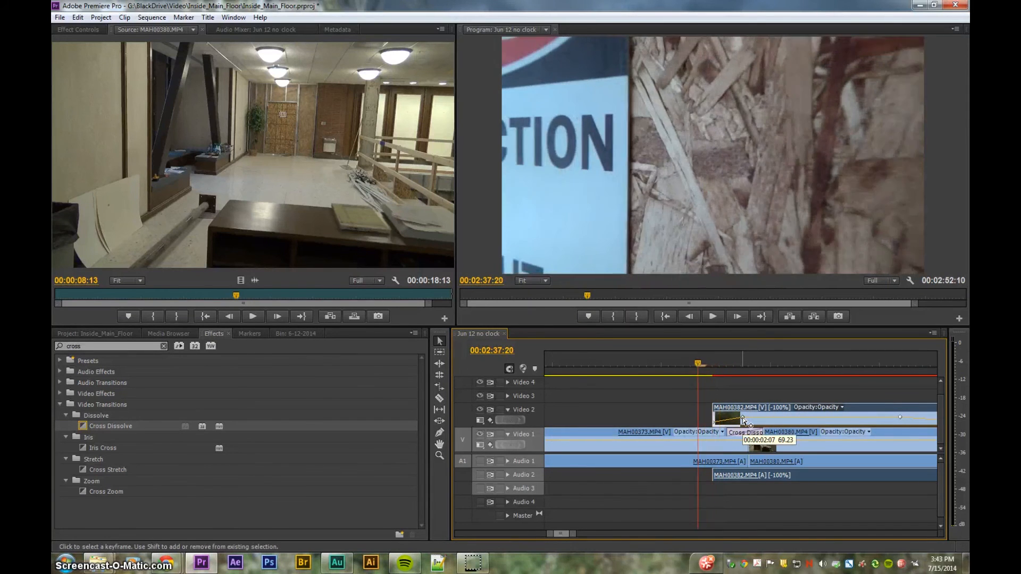
pyautogui.press('space')
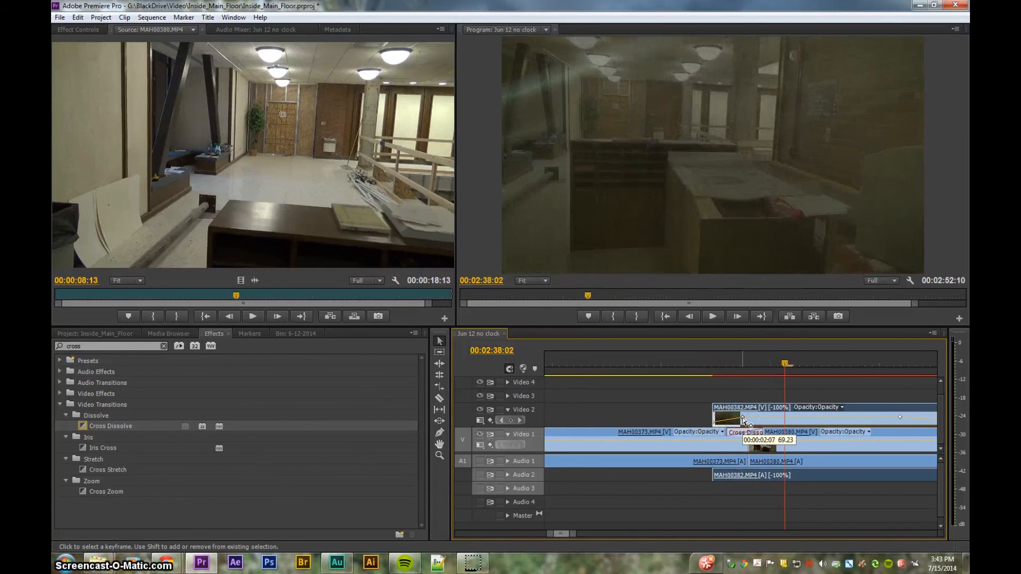
pyautogui.press('Left')
pyautogui.press('Left')
pyautogui.press('Left')
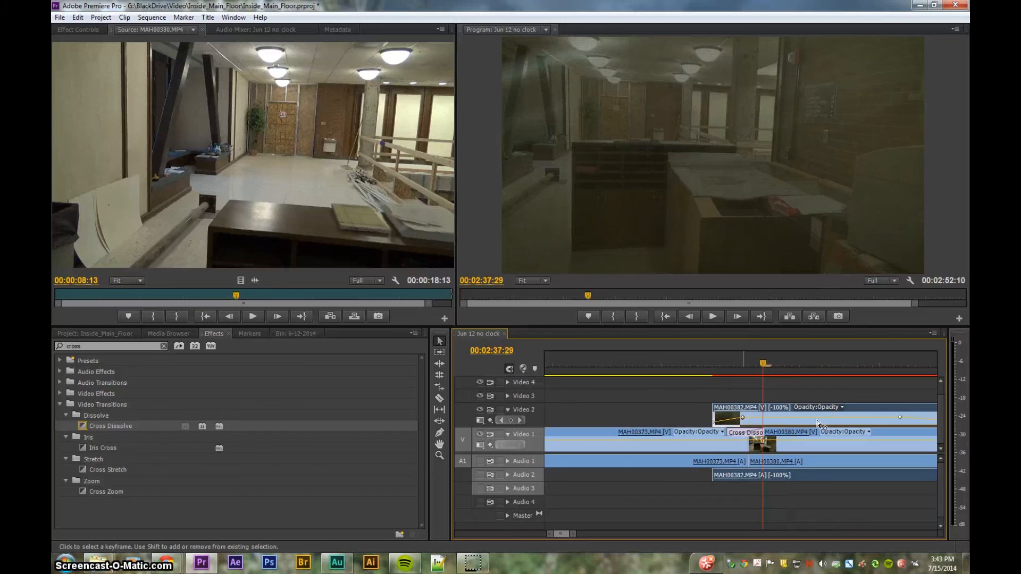
# Move MAH00382.MP4's full-opacity keyframe to 00:02:38:00 and its fade-out keyframe to just after it, and play the transition.
pyautogui.press('Right')
pyautogui.moveTo(899, 417); pyautogui.dragTo(772, 415)
pyautogui.press('-')
pyautogui.moveTo(852, 423); pyautogui.dragTo(761, 426)
pyautogui.press('space')
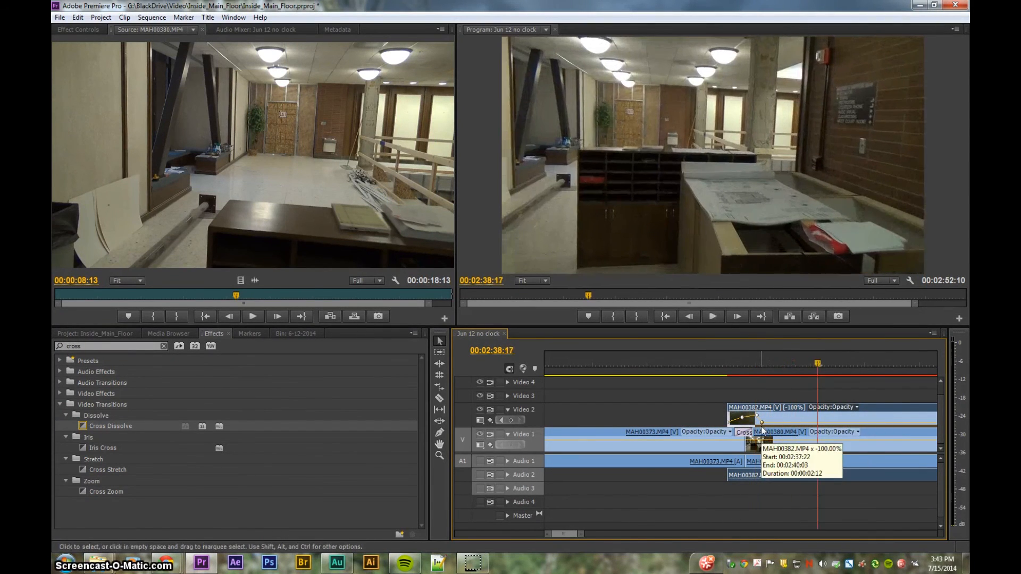
pyautogui.click(655, 360)
pyautogui.press('space')
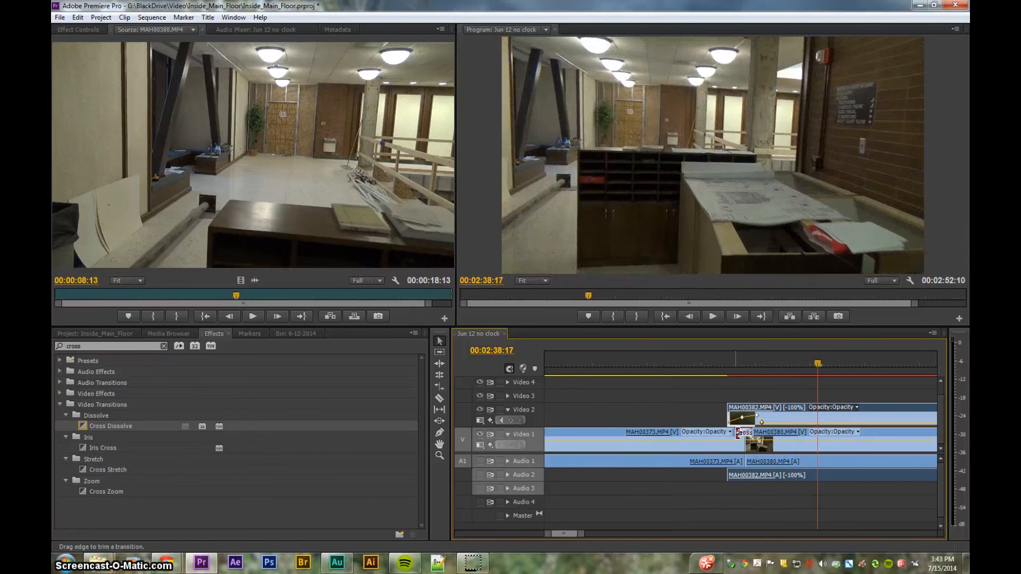
# Ripple-trim the start of MAH00380.MP4 on Video 1 by about 9 frames and play through the transition.
pyautogui.moveTo(751, 445); pyautogui.dragTo(750, 447)
pyautogui.moveTo(759, 442); pyautogui.dragTo(768, 443)
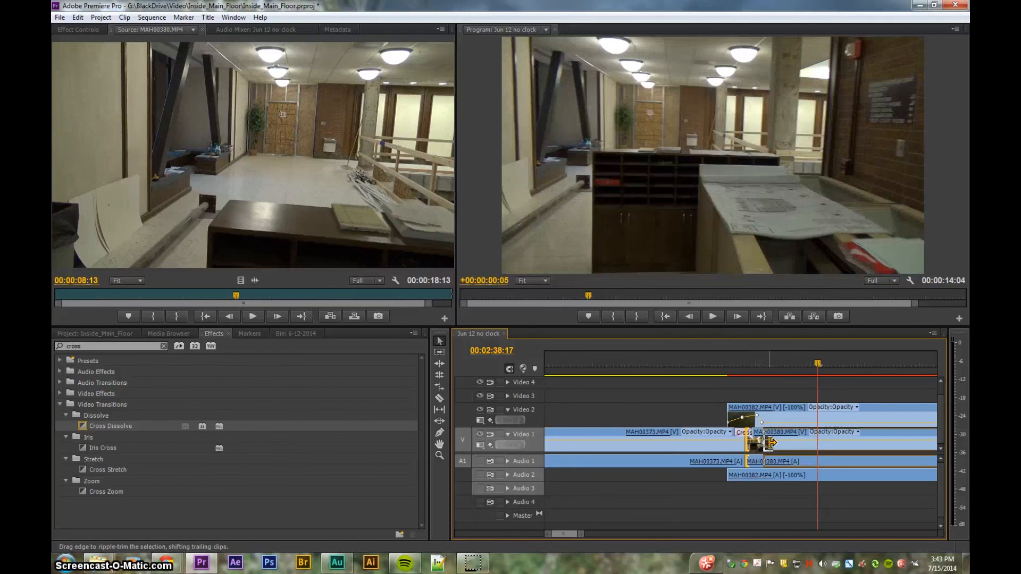
pyautogui.click(693, 368)
pyautogui.press('space')
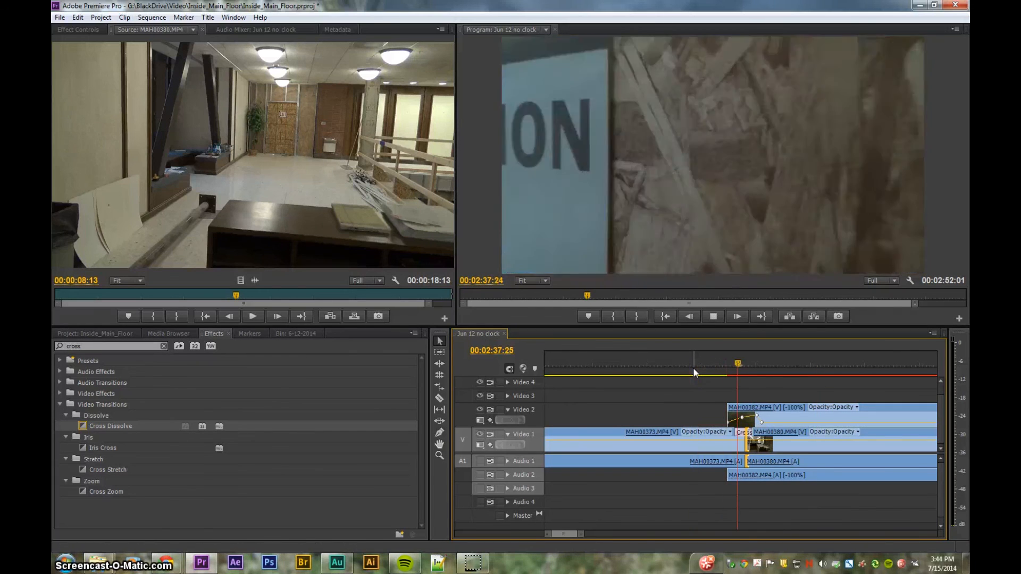
pyautogui.press('space')
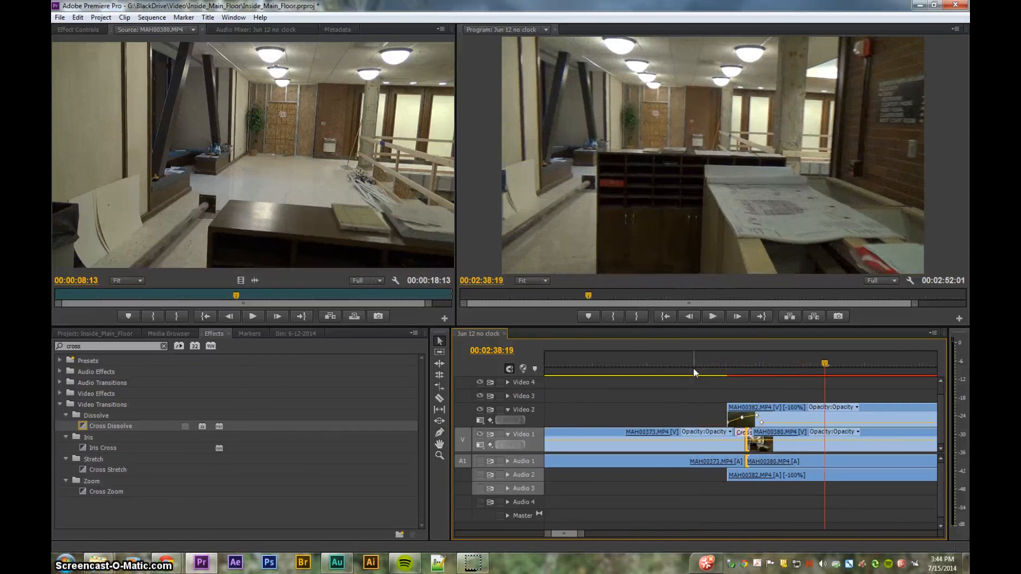
# Ripple-trim about 4 more frames from the start of MAH00380.MP4 and play the transition from 00:02:37:10 or earlier.
pyautogui.moveTo(749, 444); pyautogui.dragTo(761, 445)
pyautogui.click(682, 358)
pyautogui.press('space')
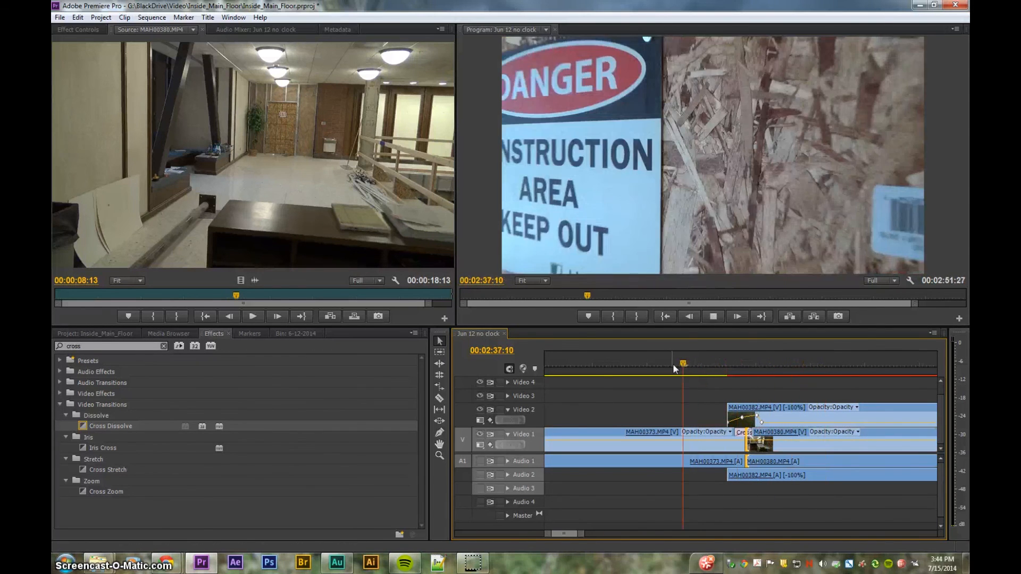
pyautogui.press('space')
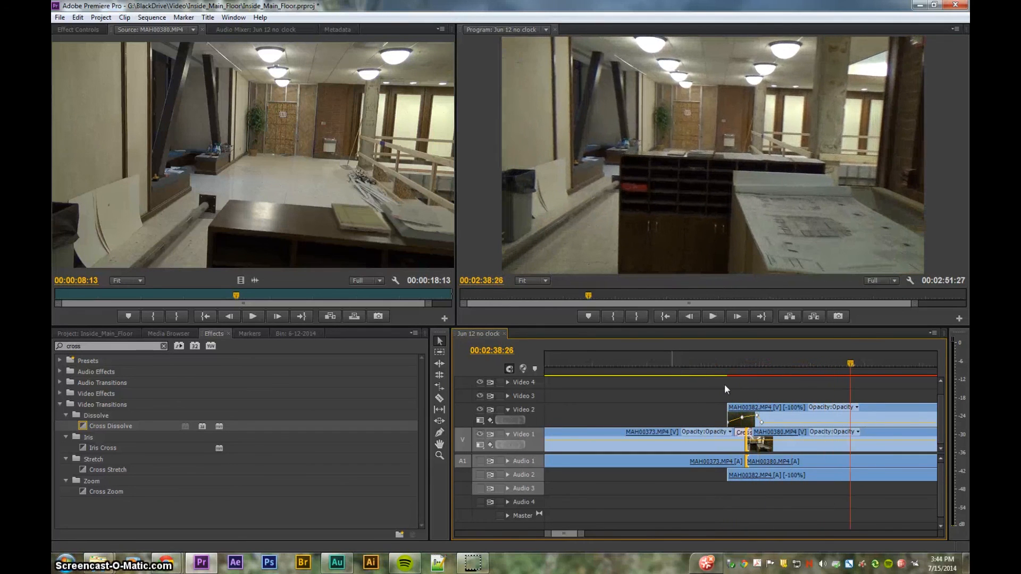
# Scrub to 00:02:37:28 to inspect the blend and MAH00382.MP4's full-opacity keyframe, and replay the transition.
pyautogui.moveTo(732, 371)
pyautogui.mouseDown()
pyautogui.moveTo(764, 375)
pyautogui.moveTo(749, 376)
pyautogui.mouseUp()
pyautogui.click(757, 416)
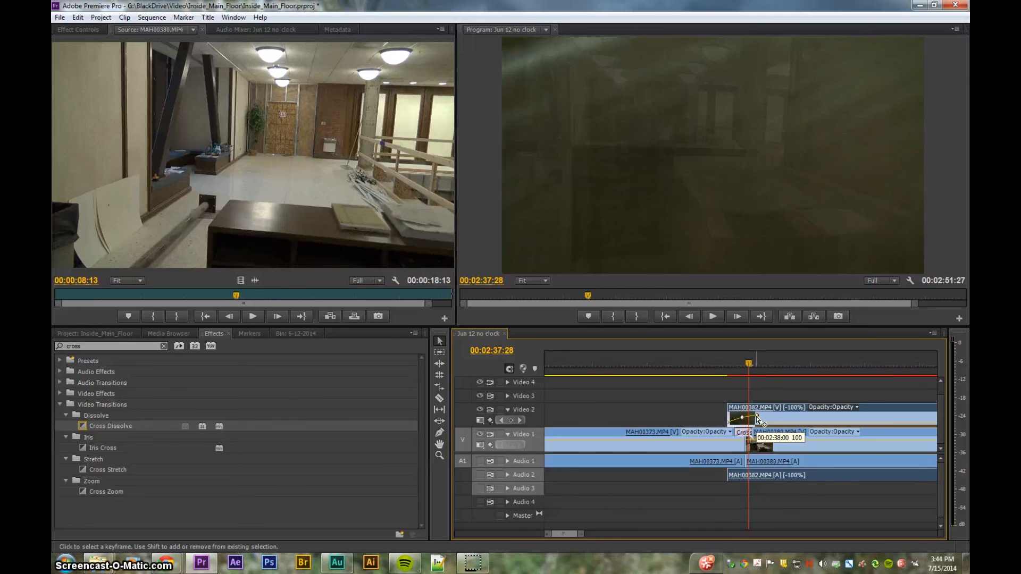
pyautogui.press('space')
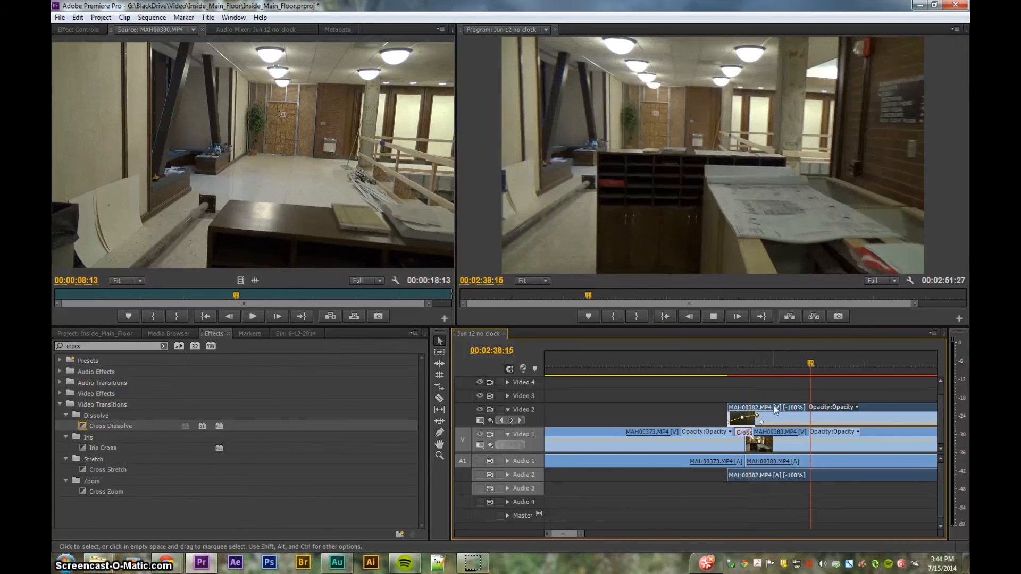
pyautogui.click(658, 367)
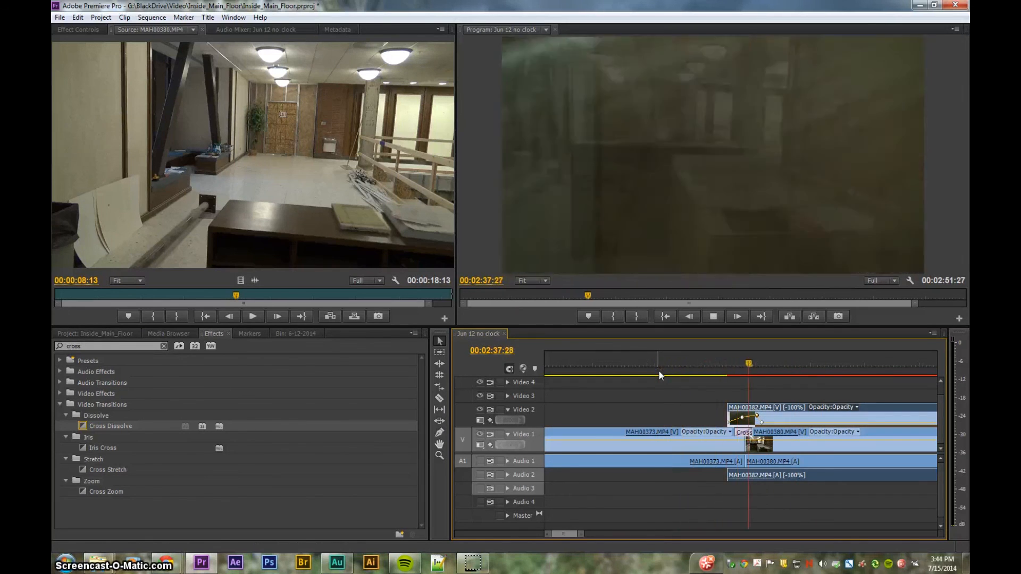
pyautogui.press('space')
# Move the fade-out opacity keyframe of MAH00382.MP4 slightly later and play the transition again.
pyautogui.click(771, 369)
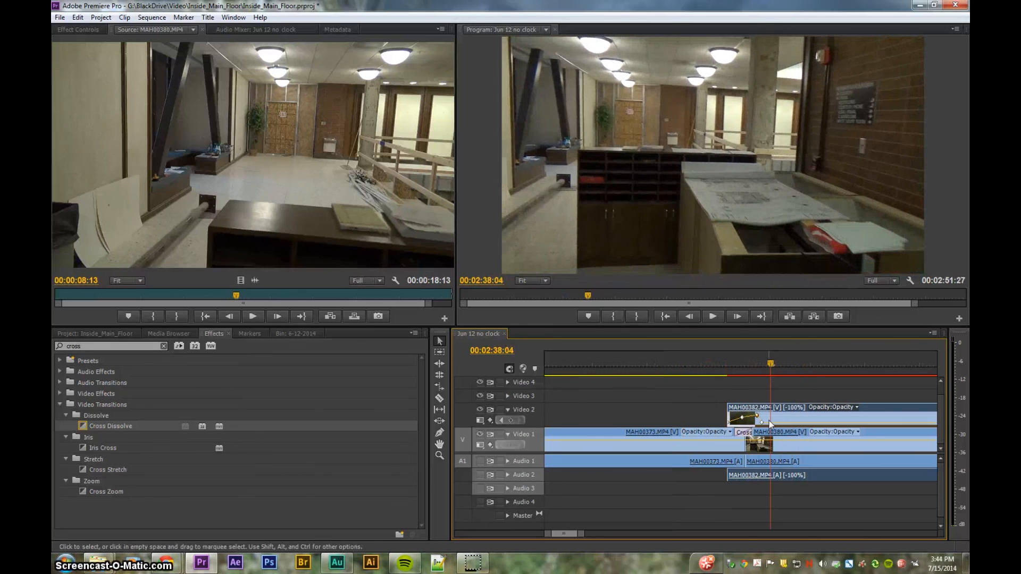
pyautogui.click(698, 368)
pyautogui.press('space')
pyautogui.press('space')
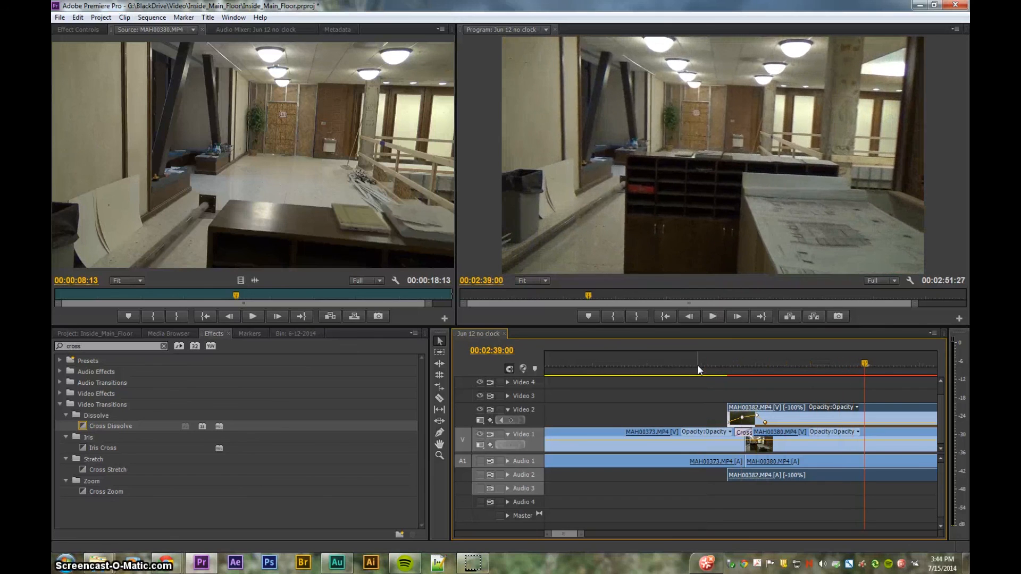
# Play the original transition near the sequence's beginning from 00:00:08:13 in full screen to 00:00:15:24.
pyautogui.press('-')
pyautogui.press('-')
pyautogui.press('-')
pyautogui.press('-')
pyautogui.press('-')
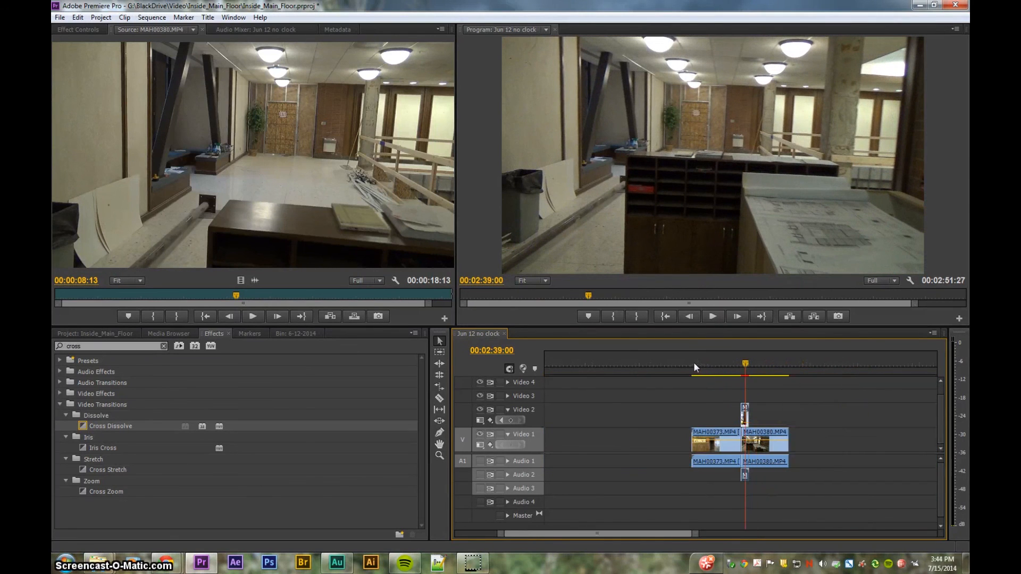
pyautogui.press('-')
pyautogui.moveTo(574, 366); pyautogui.dragTo(551, 369)
pyautogui.press('space')
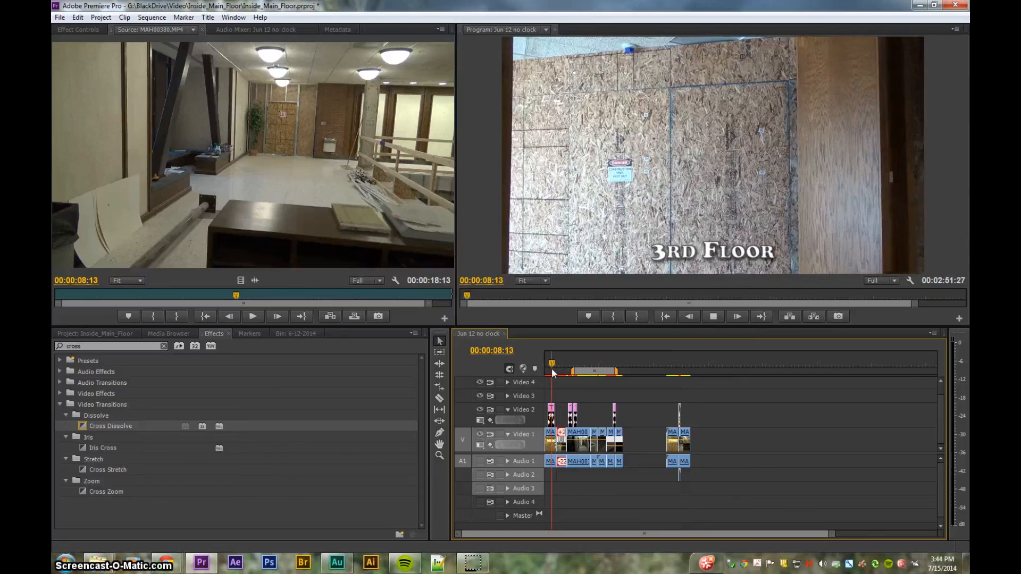
pyautogui.click(665, 229)
pyautogui.hotkey('ctrl', '`')
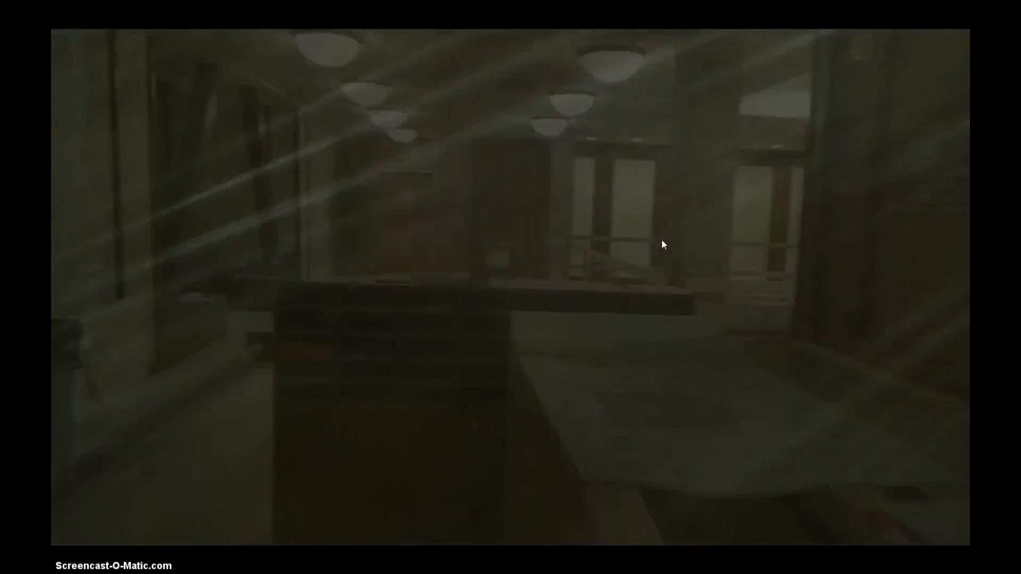
pyautogui.hotkey('ctrl', '`')
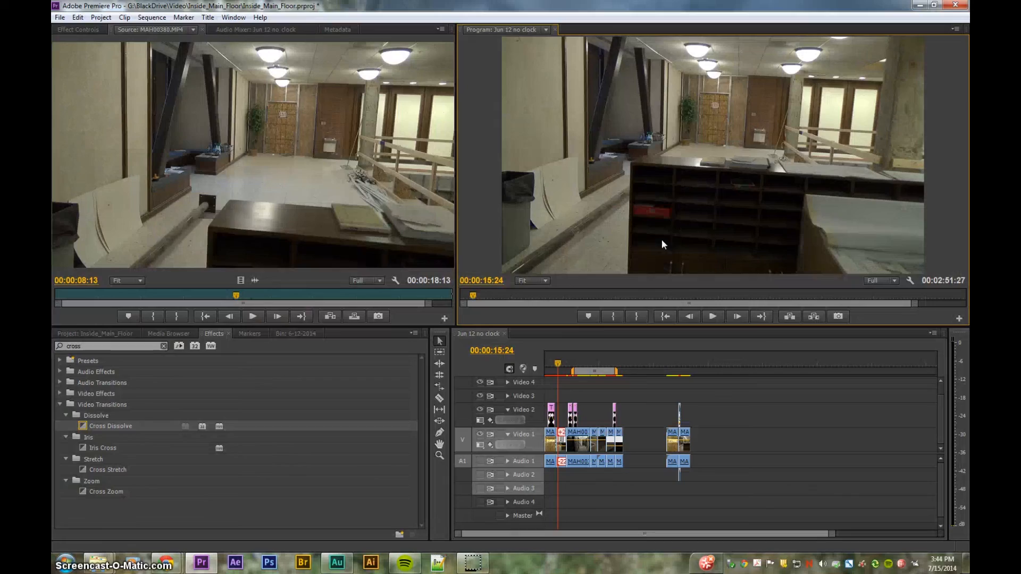
# Delete the rebuilt transition's separate group of clips at the end of the sequence, including their audio and MAH00382.MP4.
pyautogui.click(696, 424)
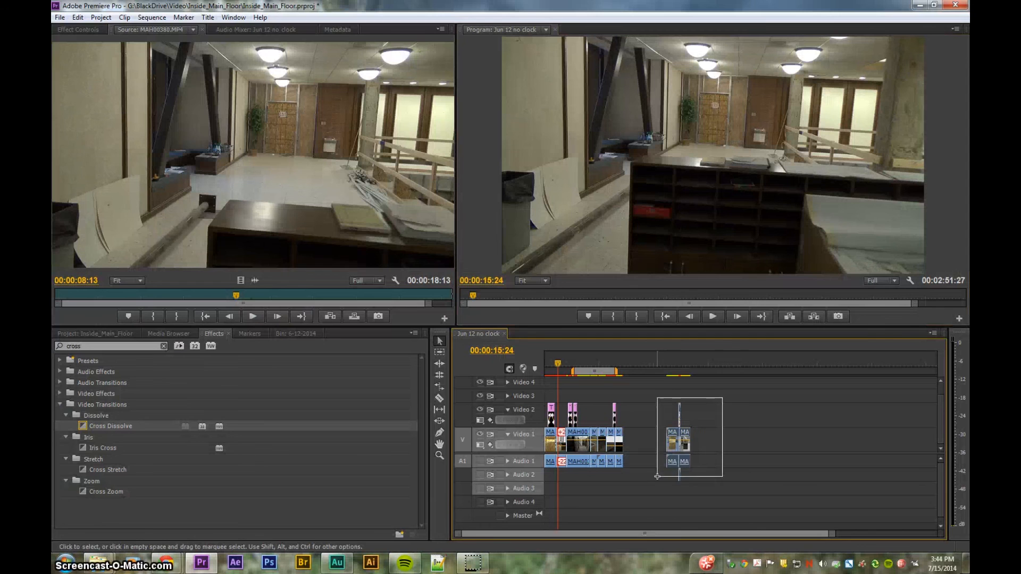
pyautogui.press('Delete')
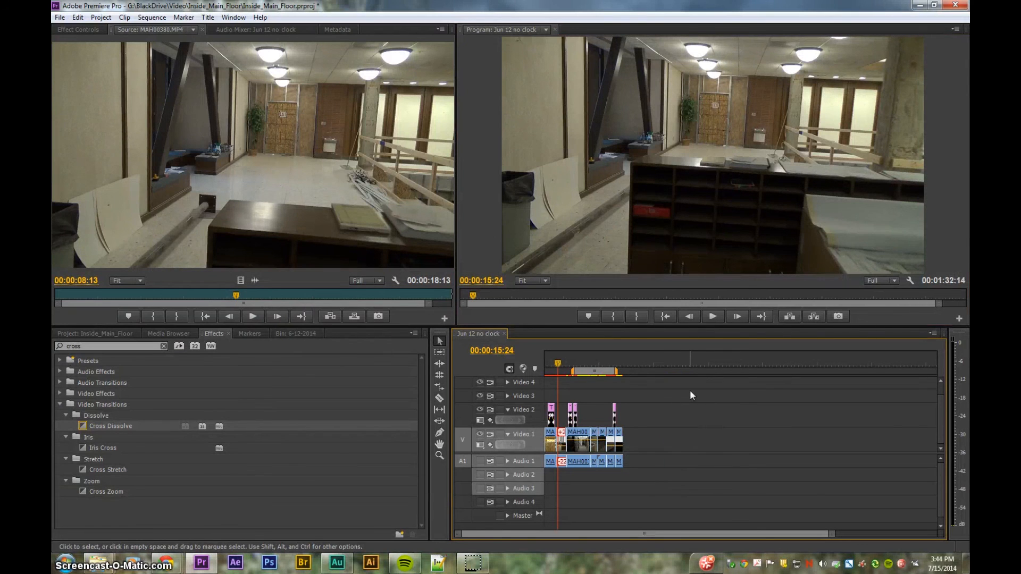